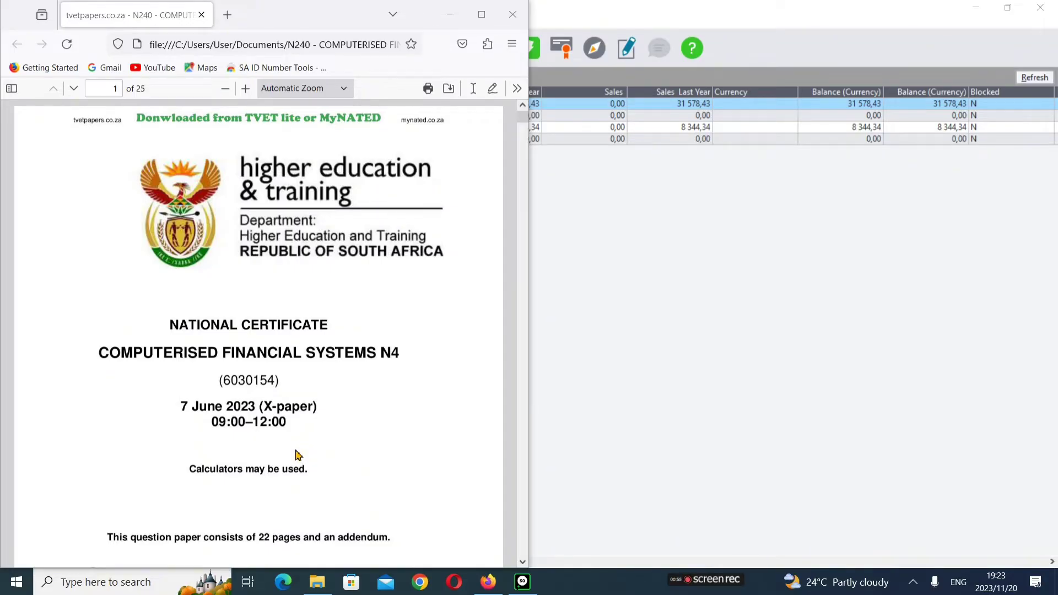
Look through the exam paper to page 21 and read the printouts required in section 1.11
{"action": "scroll", "coordinate": [276, 440], "scroll_direction": "down", "scroll_amount": 20}
{"action": "scroll", "coordinate": [276, 436], "scroll_direction": "down", "scroll_amount": 15}
{"action": "left_click_drag", "start_coordinate": [527, 181], "coordinate": [540, 493]}
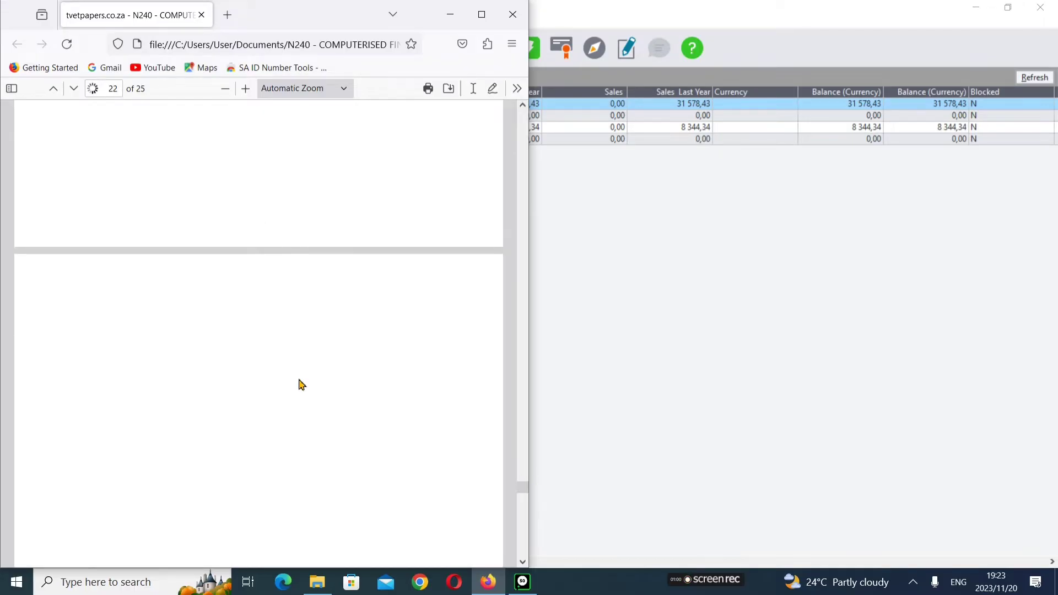
{"action": "scroll", "coordinate": [302, 385], "scroll_direction": "up", "scroll_amount": 5}
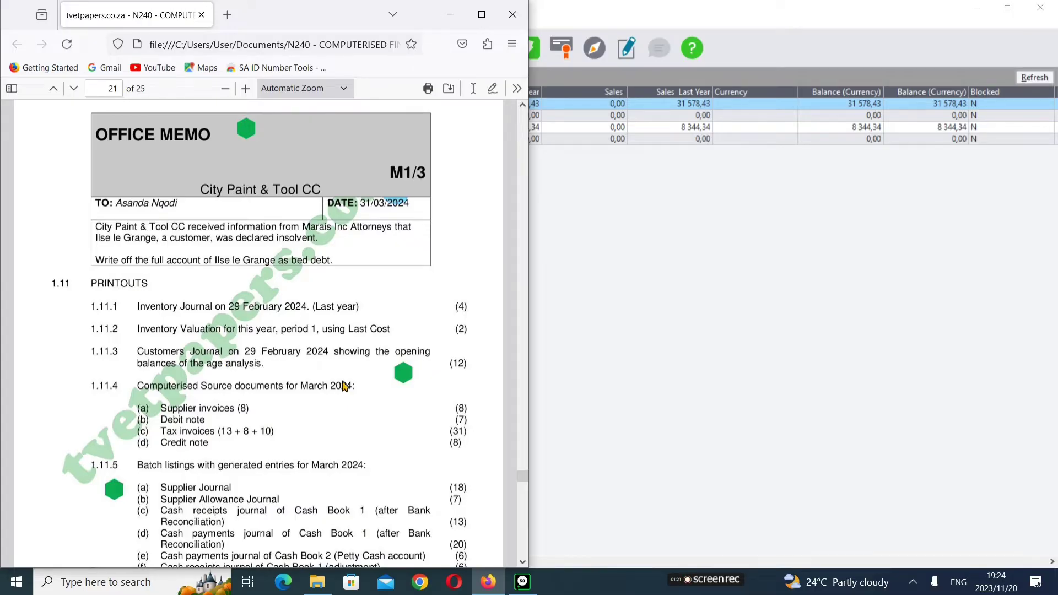
{"action": "scroll", "coordinate": [346, 387], "scroll_direction": "down", "scroll_amount": 2}
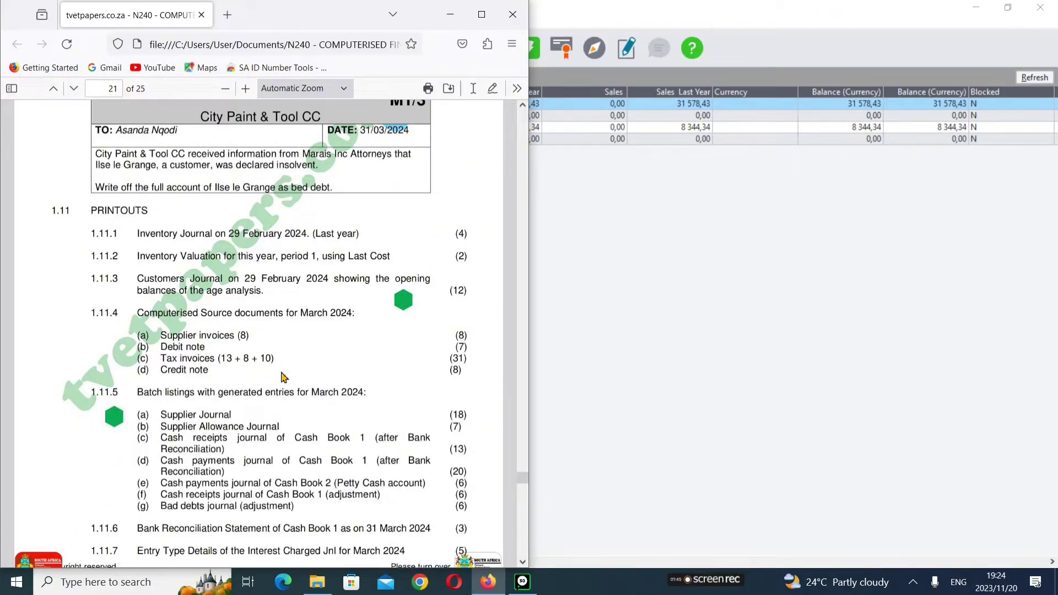
Find section 1.5 Credit Invoices in the exam paper and read the Universal Storage Systems and Gernic tax invoices with their notes
{"action": "scroll", "coordinate": [283, 377], "scroll_direction": "up", "scroll_amount": 15}
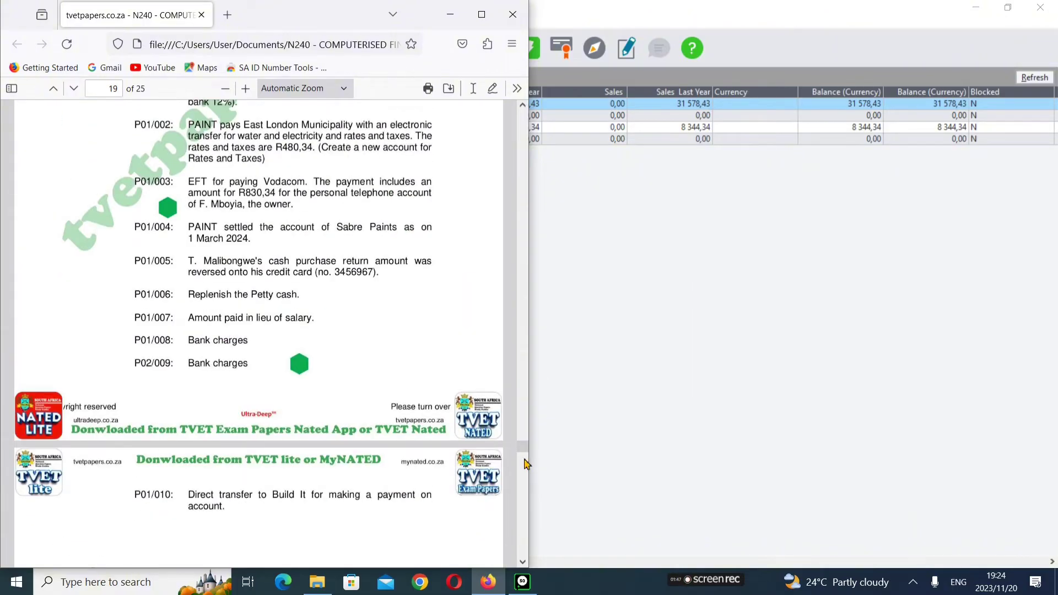
{"action": "left_click_drag", "start_coordinate": [524, 449], "coordinate": [523, 274]}
{"action": "scroll", "coordinate": [282, 346], "scroll_direction": "down", "scroll_amount": 3}
{"action": "scroll", "coordinate": [283, 345], "scroll_direction": "down", "scroll_amount": 12}
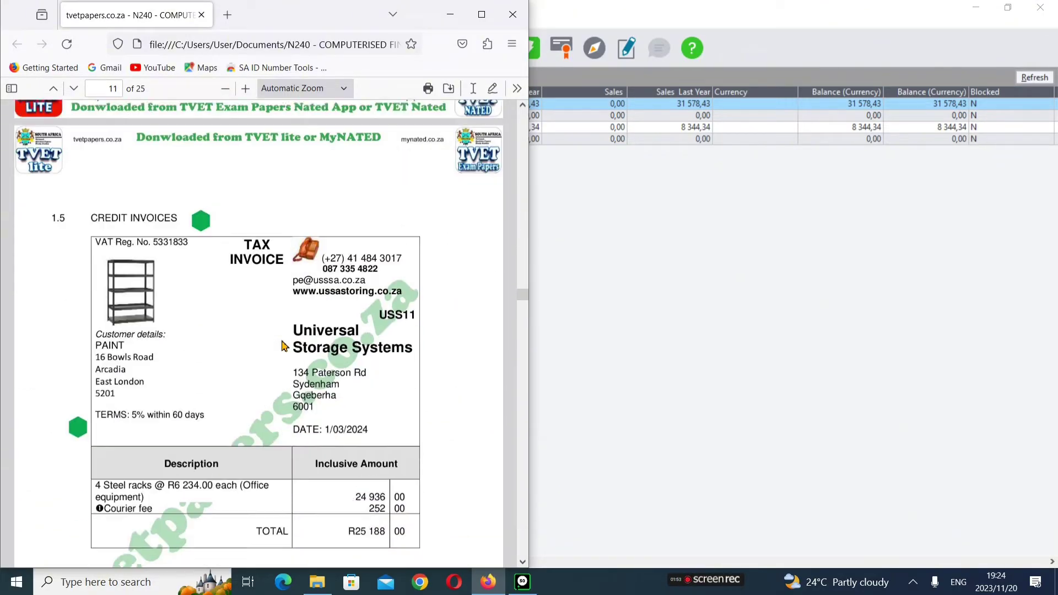
{"action": "scroll", "coordinate": [285, 346], "scroll_direction": "down", "scroll_amount": 3}
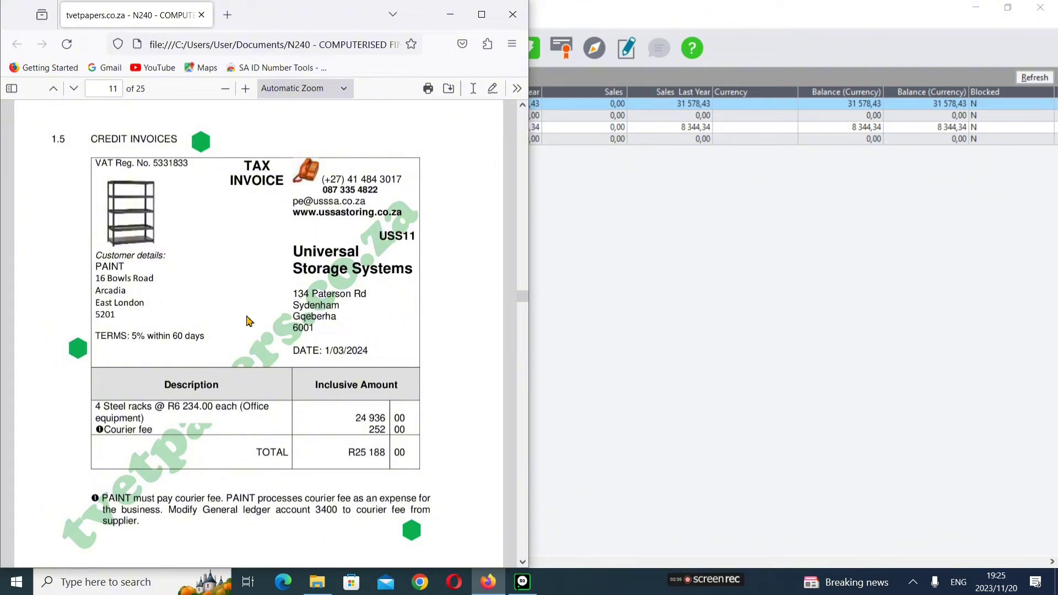
{"action": "scroll", "coordinate": [179, 293], "scroll_direction": "down", "scroll_amount": 9}
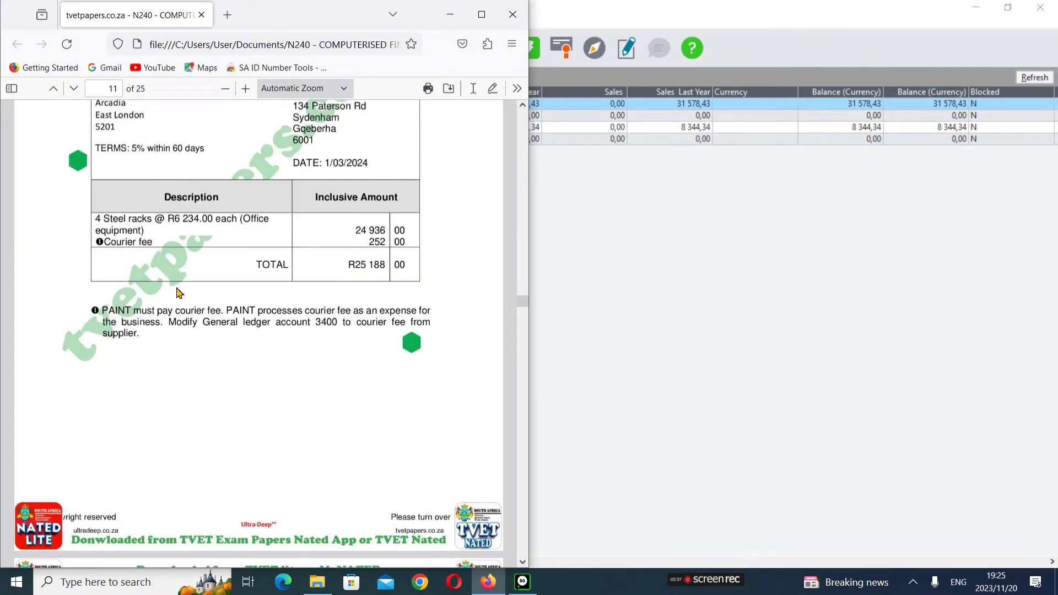
{"action": "scroll", "coordinate": [179, 293], "scroll_direction": "up", "scroll_amount": 5}
{"action": "scroll", "coordinate": [179, 293], "scroll_direction": "down", "scroll_amount": 5}
{"action": "scroll", "coordinate": [179, 293], "scroll_direction": "down", "scroll_amount": 3}
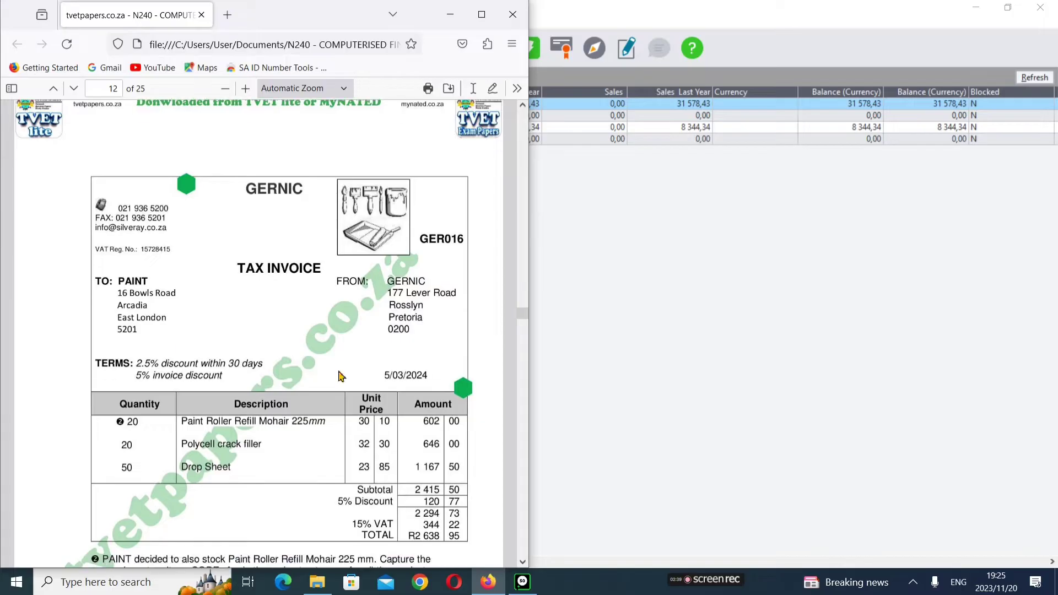
{"action": "scroll", "coordinate": [246, 324], "scroll_direction": "down", "scroll_amount": 3}
{"action": "scroll", "coordinate": [295, 293], "scroll_direction": "up", "scroll_amount": 2}
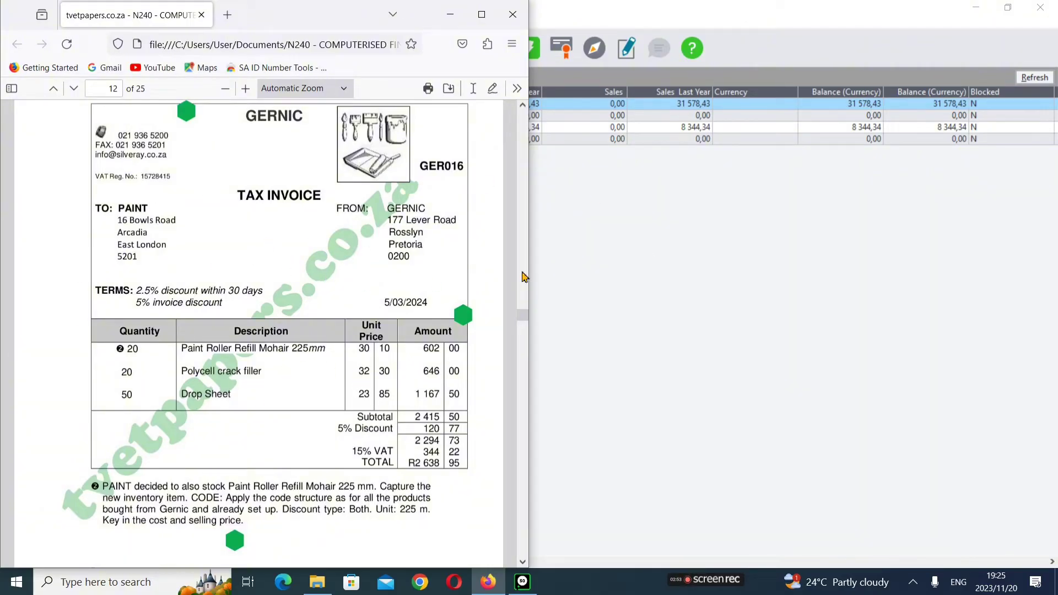
Switch to the accounting program for the PAINT company and start a supplier invoice for GER01 Gernic Products
{"action": "left_click", "coordinate": [743, 25]}
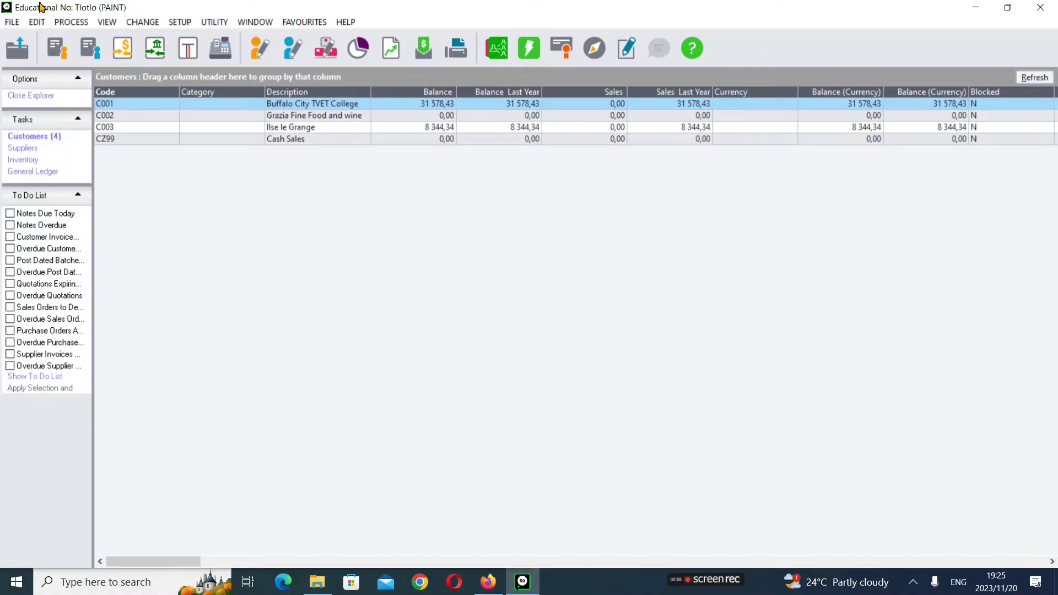
{"action": "left_click", "coordinate": [70, 23]}
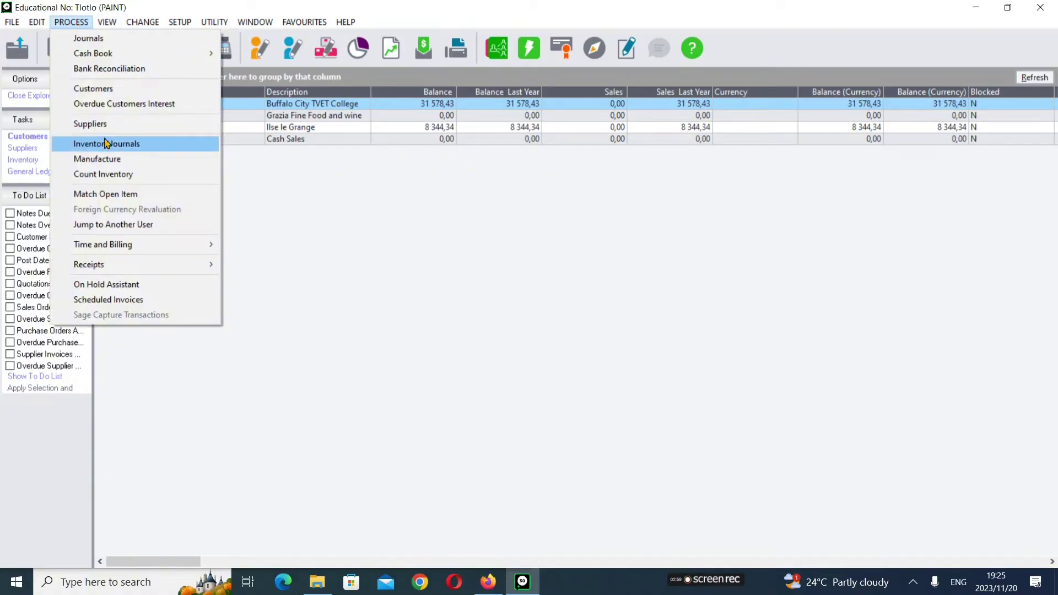
{"action": "left_click", "coordinate": [110, 124]}
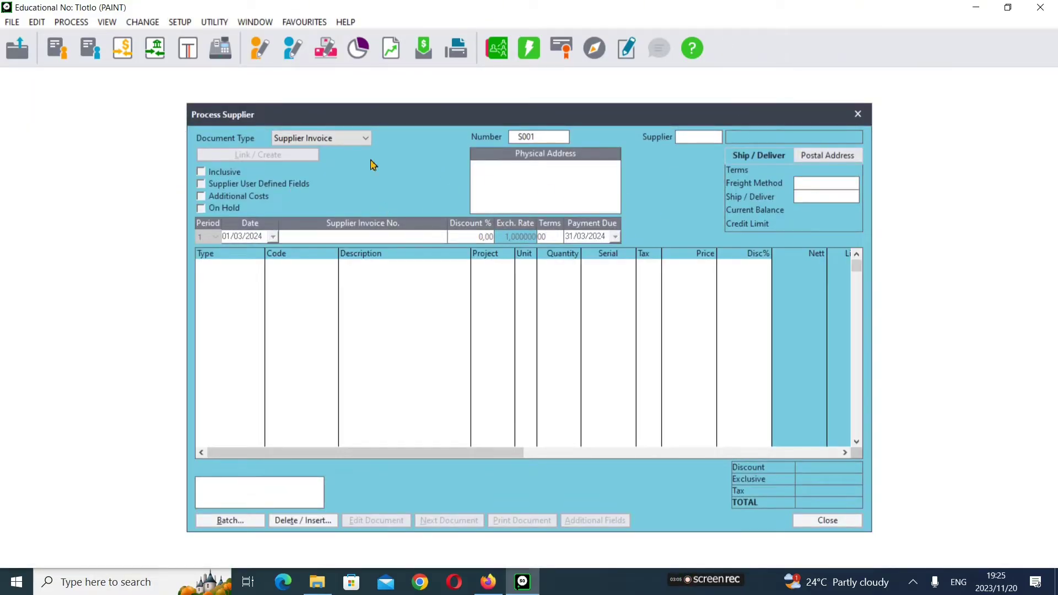
{"action": "left_click", "coordinate": [690, 138]}
{"action": "key", "text": "Return"}
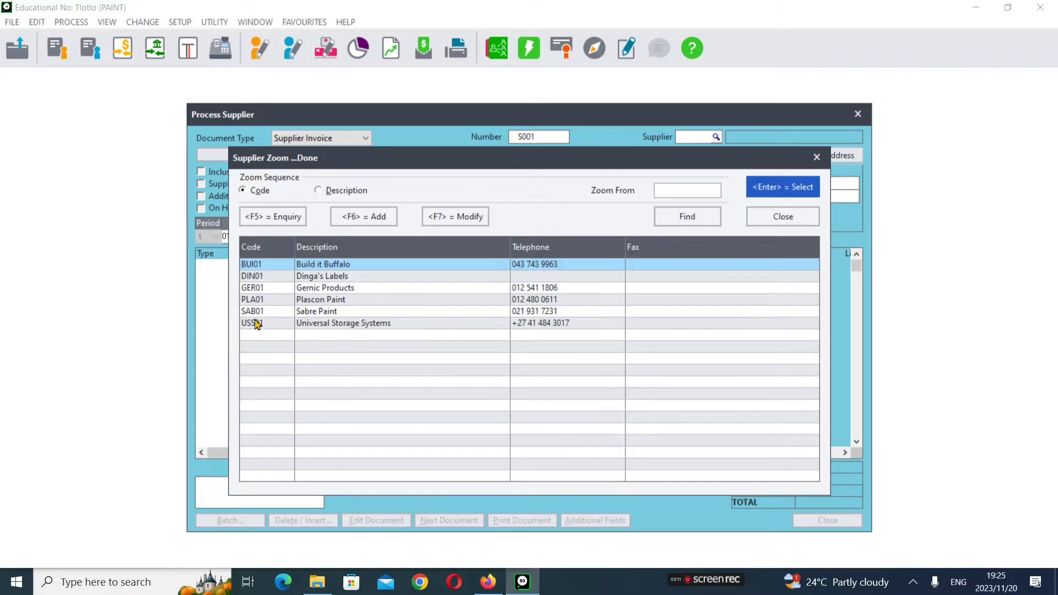
{"action": "left_click", "coordinate": [326, 291]}
{"action": "double_click", "coordinate": [327, 295]}
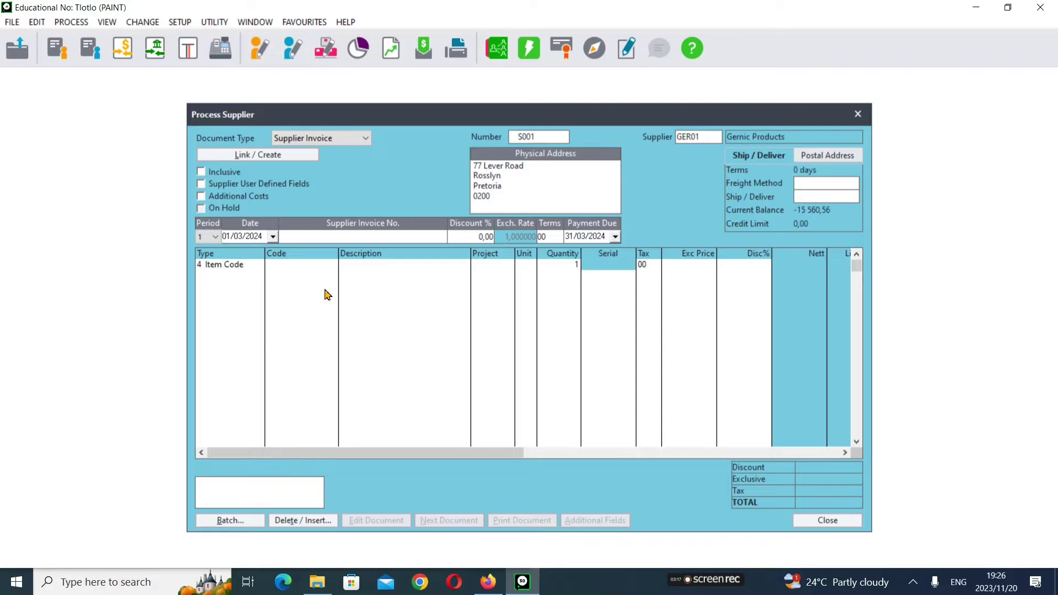
Check the date on the Gernic tax invoice and set the supplier invoice date to 05/03/2024 in period 1
{"action": "key", "text": "Return"}
{"action": "key", "text": "Down"}
{"action": "left_click", "coordinate": [211, 238]}
{"action": "left_click", "coordinate": [215, 250]}
{"action": "left_click", "coordinate": [488, 582]}
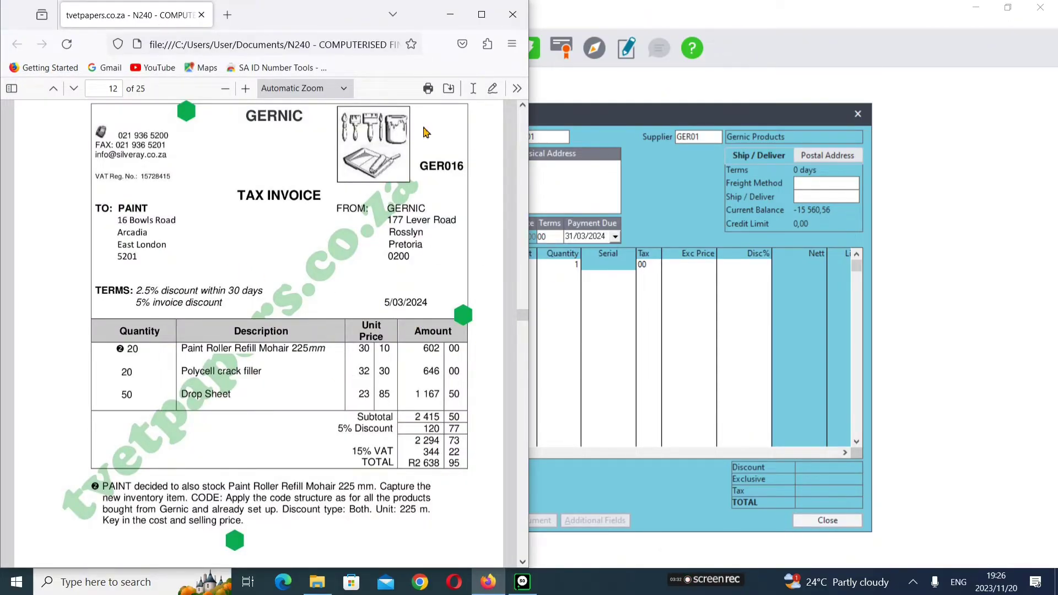
{"action": "left_click", "coordinate": [450, 14]}
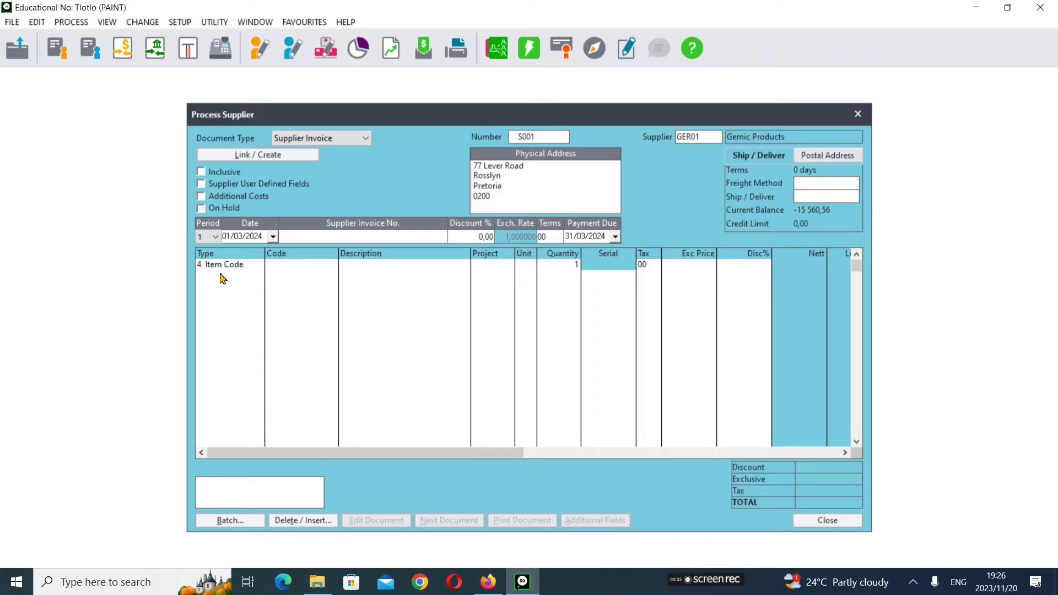
{"action": "key", "text": "Tab"}
{"action": "type", "text": "05"}
{"action": "key", "text": "Tab"}
Enter GER016 as the supplier invoice number and set the invoice discount to 5%, following the Gernic tax invoice
{"action": "left_click", "coordinate": [485, 584]}
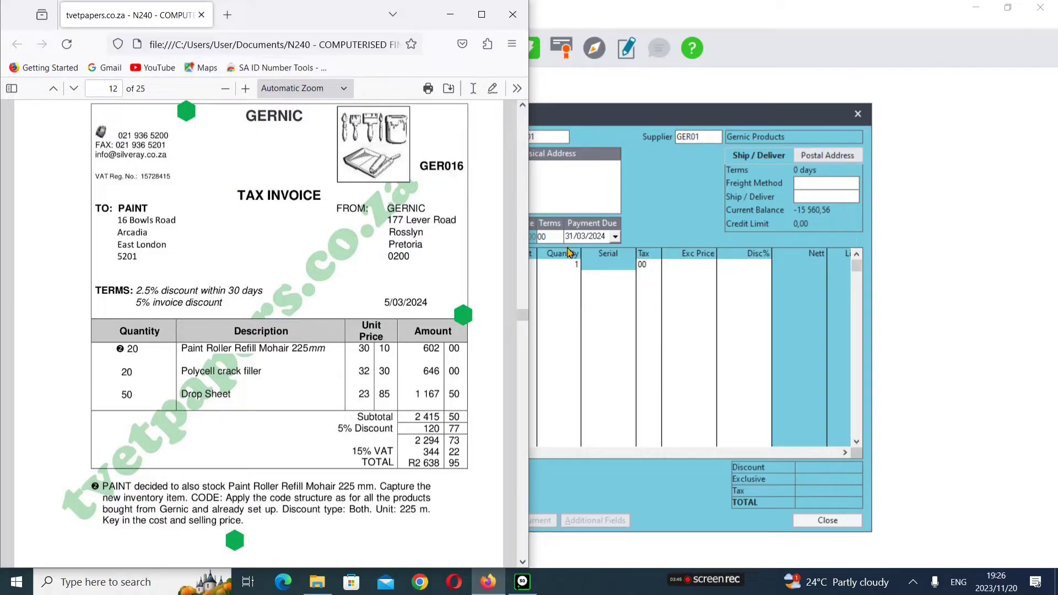
{"action": "left_click", "coordinate": [450, 15]}
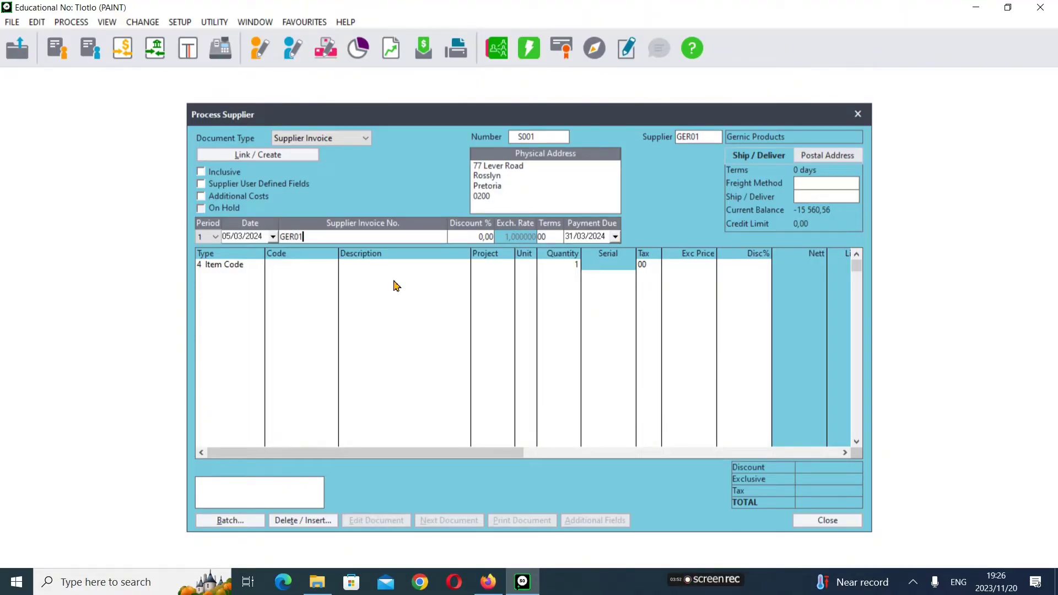
{"action": "key", "text": "Tab"}
{"action": "left_click", "coordinate": [489, 584]}
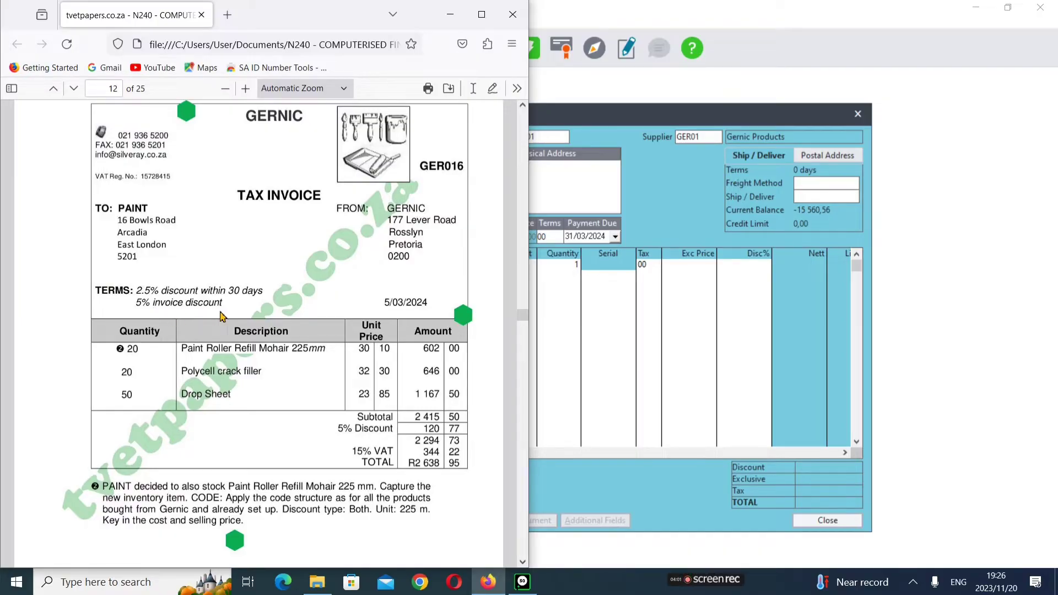
{"action": "left_click", "coordinate": [522, 582]}
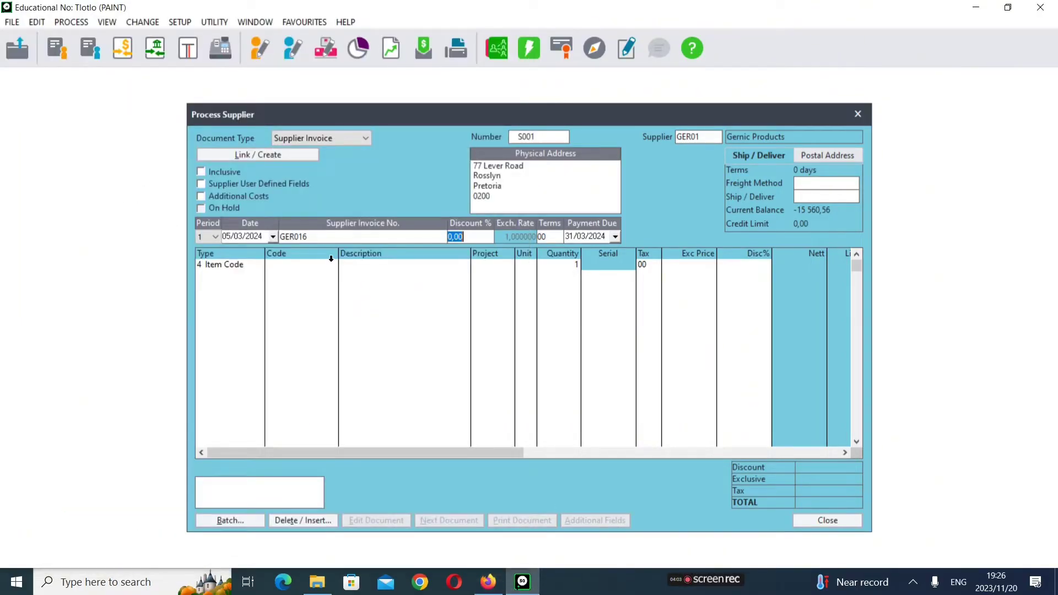
{"action": "type", "text": "5"}
{"action": "key", "text": "Tab"}
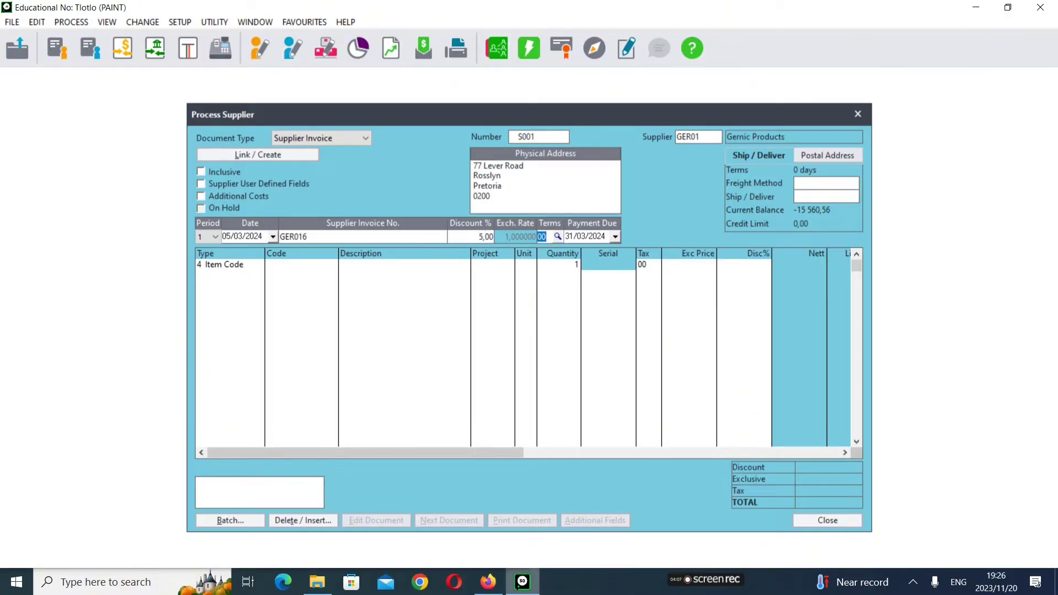
Set the early payment terms to code 01, 2.5% within 30 days from invoice date, as the Gernic invoice states
{"action": "left_click", "coordinate": [487, 582]}
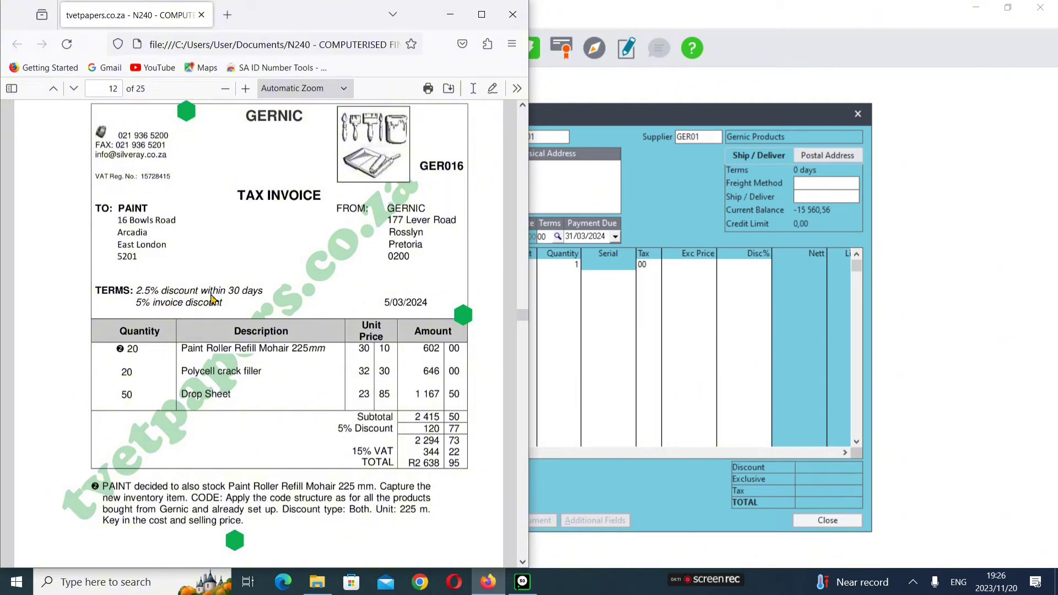
{"action": "left_click", "coordinate": [522, 581]}
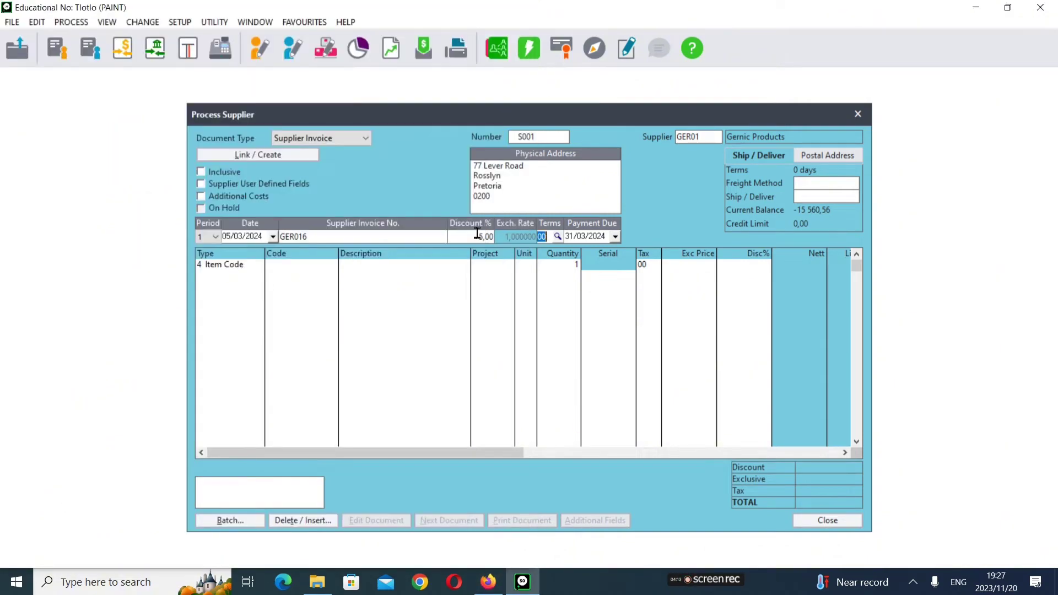
{"action": "left_click", "coordinate": [558, 237]}
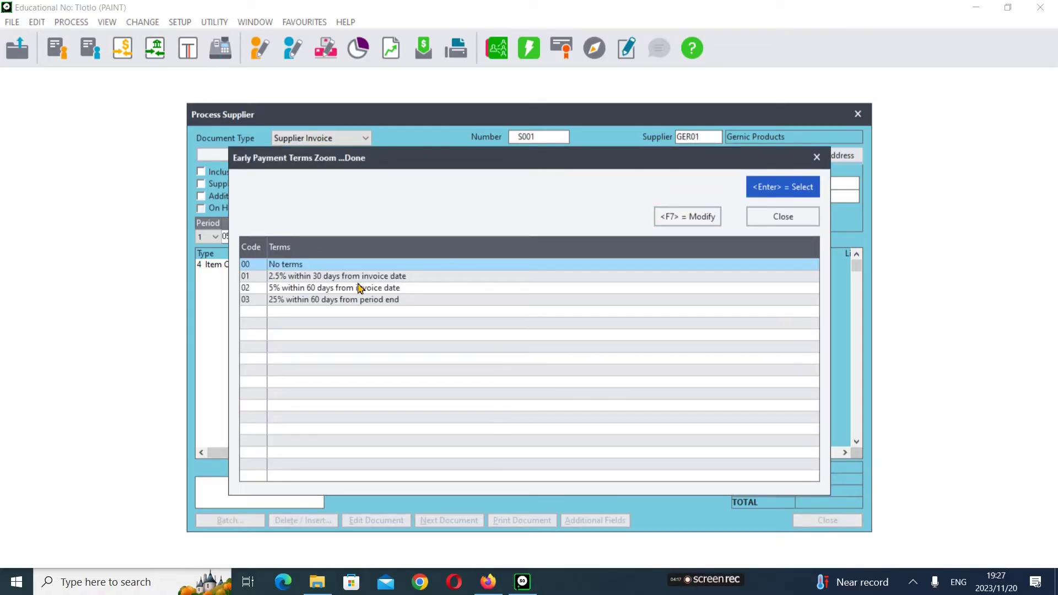
{"action": "left_click", "coordinate": [354, 277]}
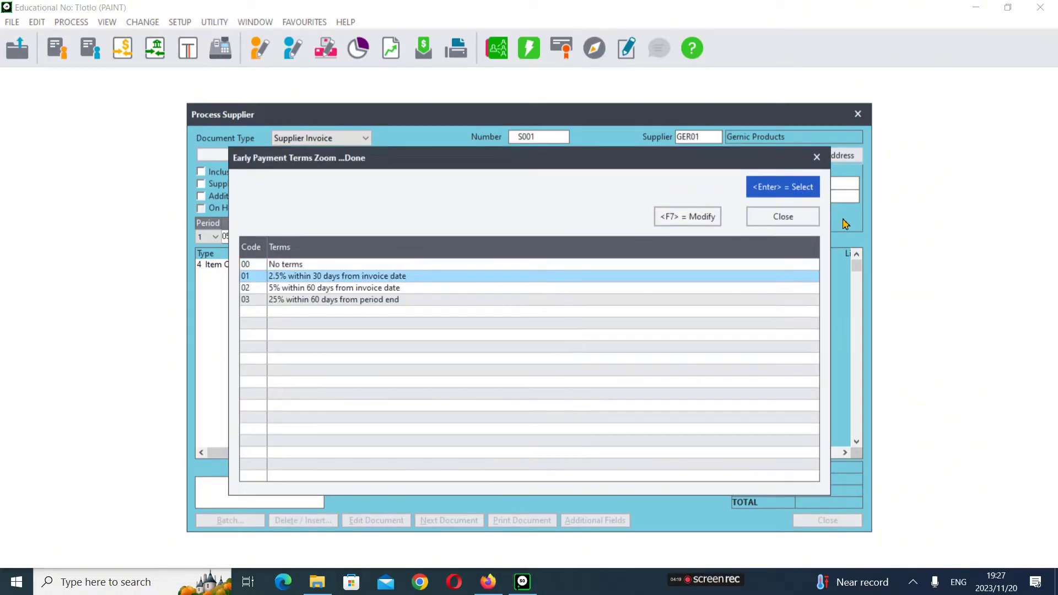
{"action": "left_click", "coordinate": [780, 190]}
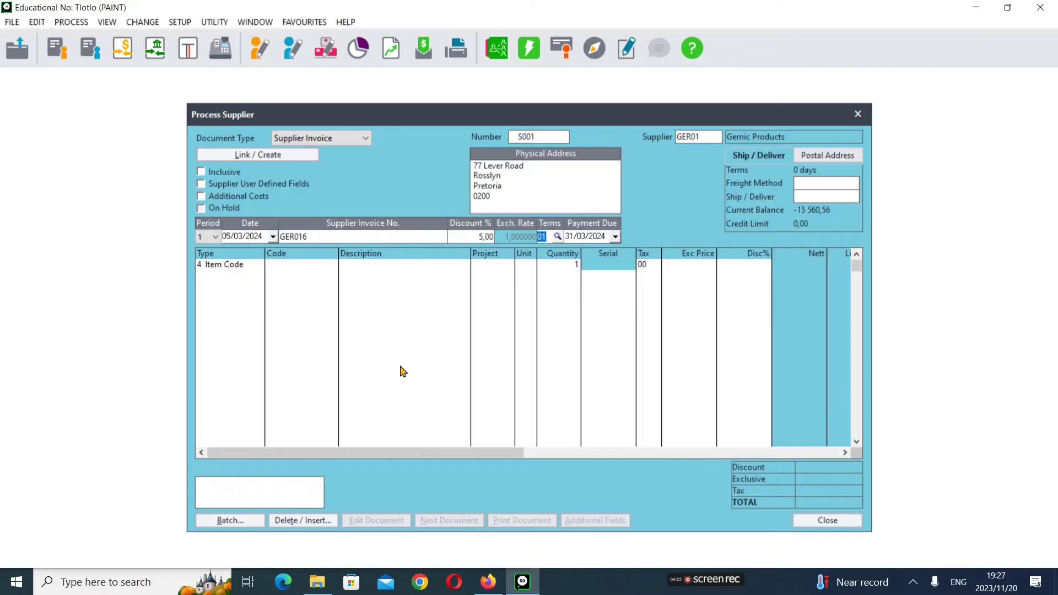
{"action": "key", "text": "Return"}
{"action": "key", "text": "Return"}
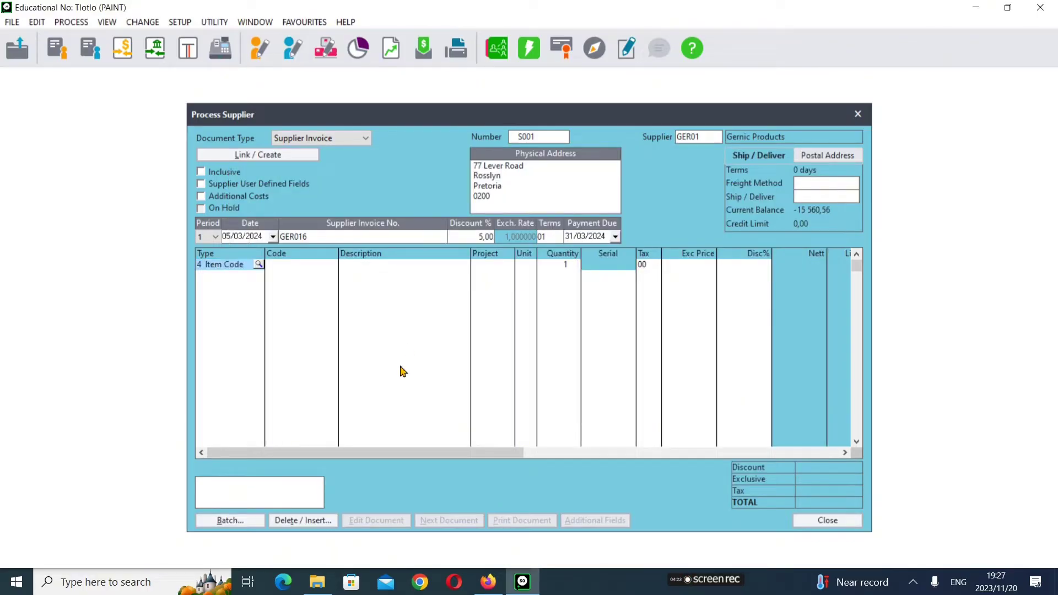
Open the item lookup for the first invoice line and accept the enhanced inventory search feature
{"action": "key", "text": "Return"}
{"action": "key", "text": "Return"}
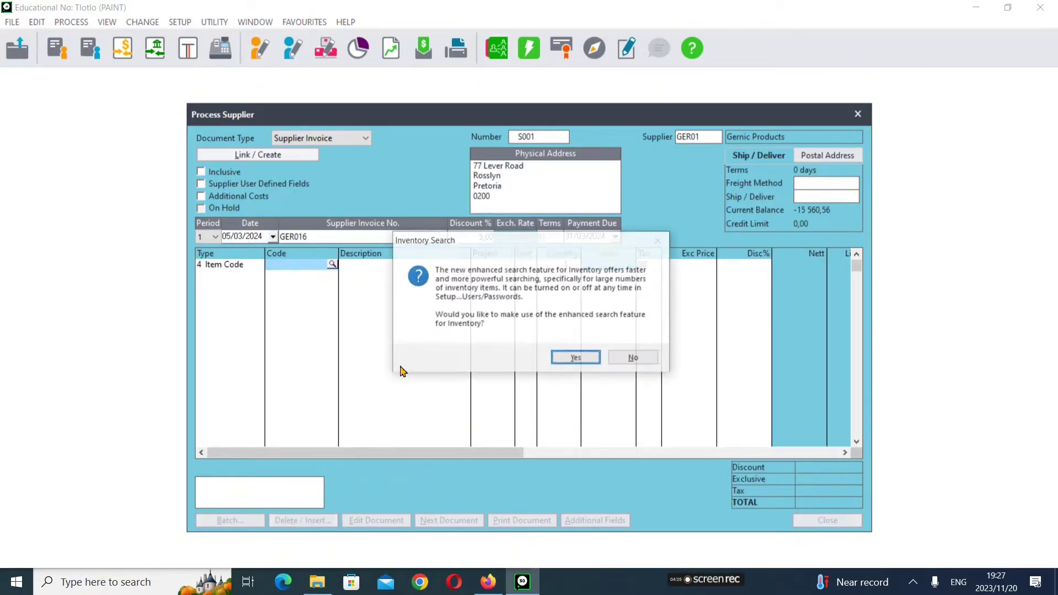
{"action": "left_click", "coordinate": [576, 357]}
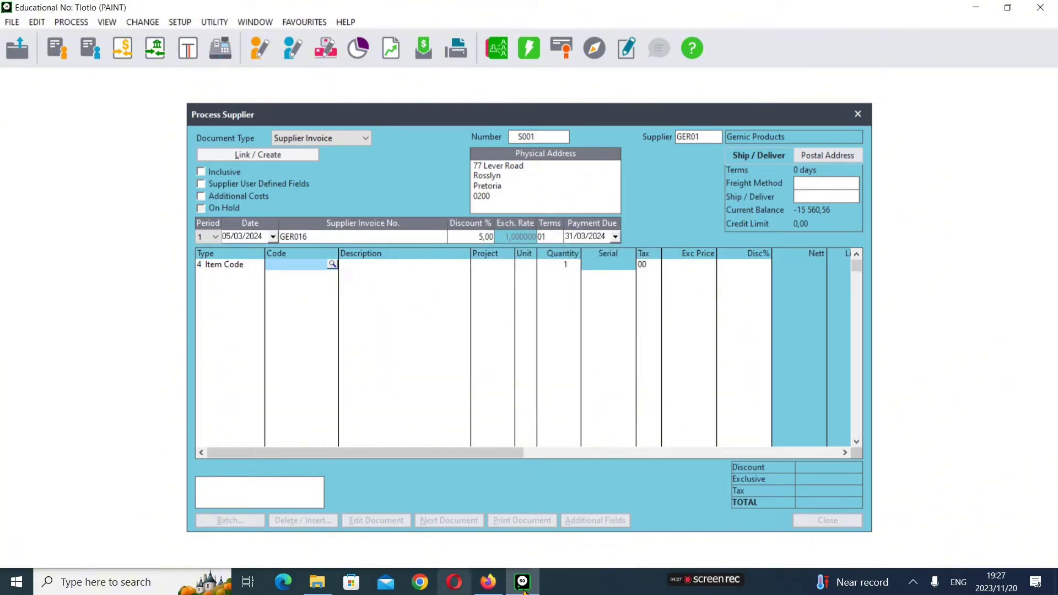
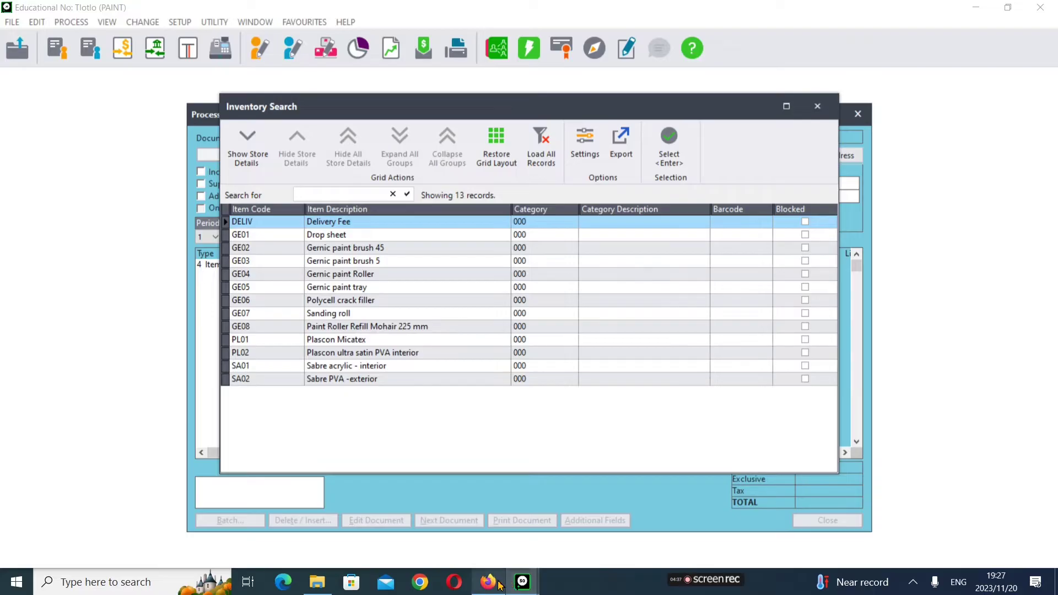
Check the first product on the Gernic invoice and add item GE08, Paint Roller Refill Mohair 225 mm, to the first line
{"action": "left_click", "coordinate": [499, 584]}
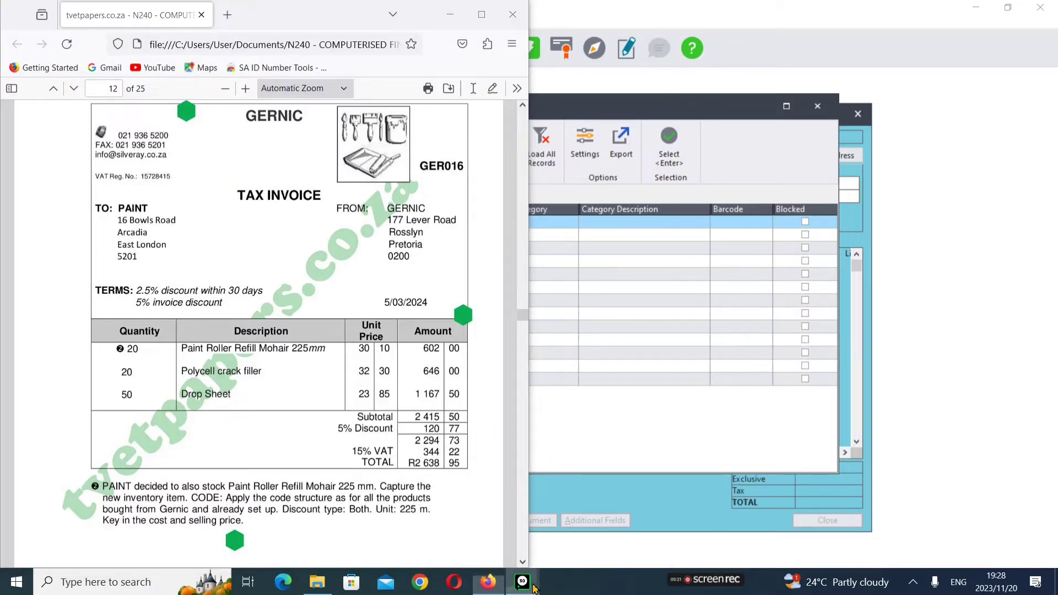
{"action": "left_click", "coordinate": [454, 20]}
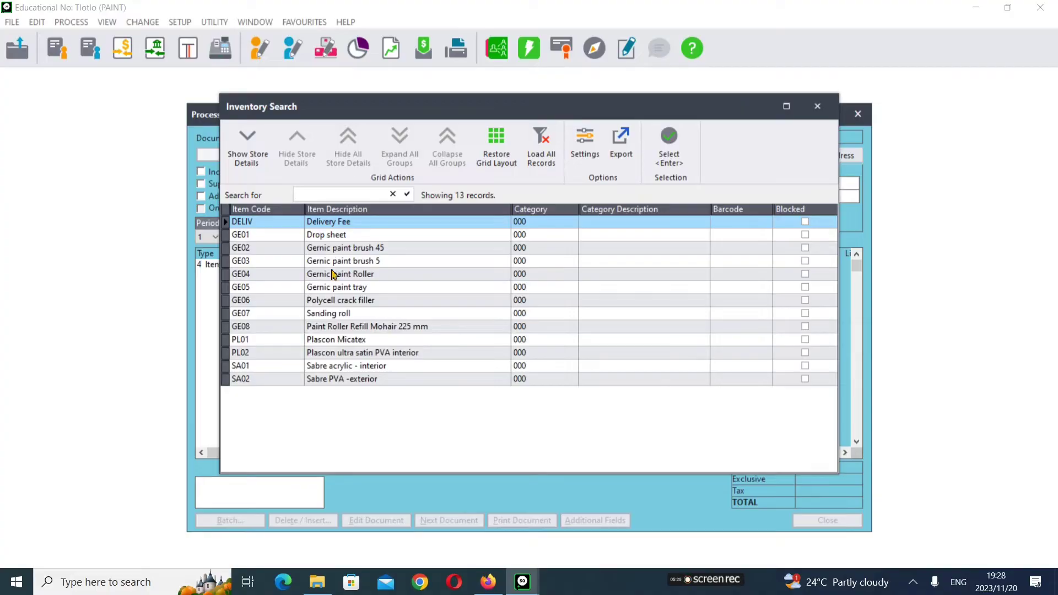
{"action": "left_click", "coordinate": [340, 330]}
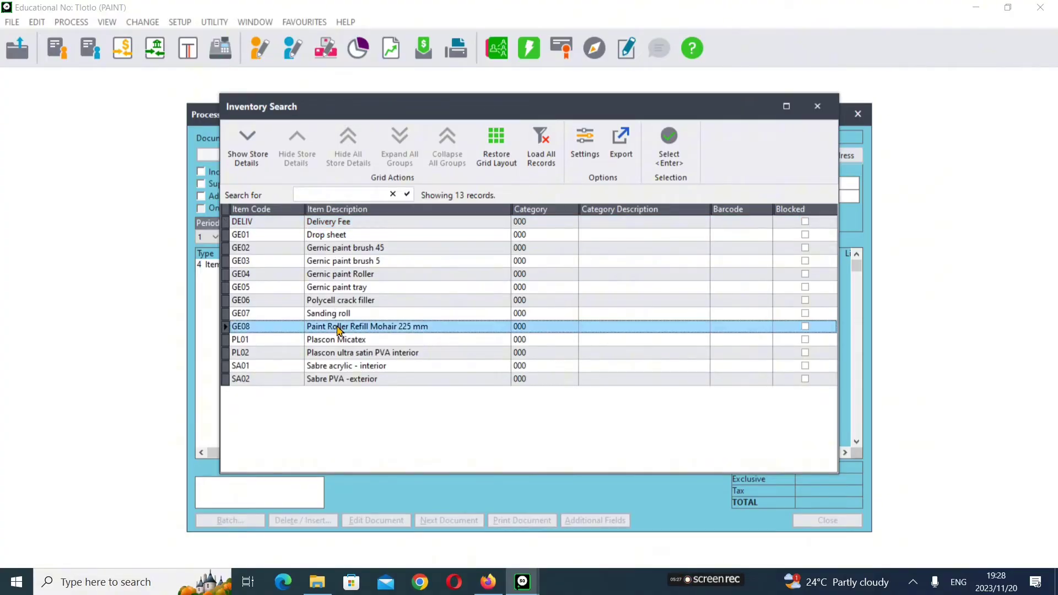
{"action": "double_click", "coordinate": [339, 331]}
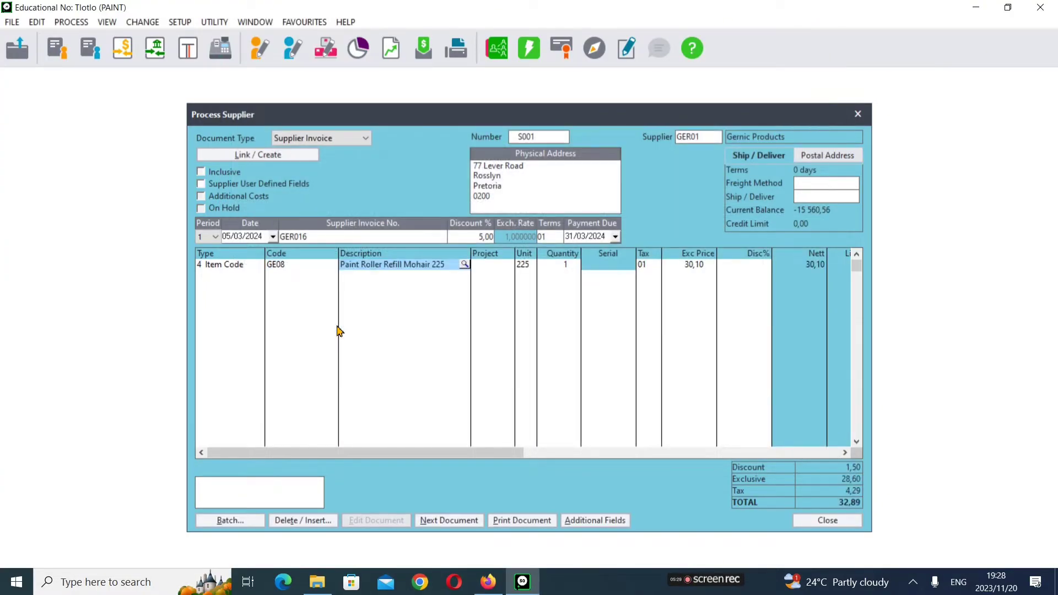
{"action": "key", "text": "Return"}
{"action": "key", "text": "Return"}
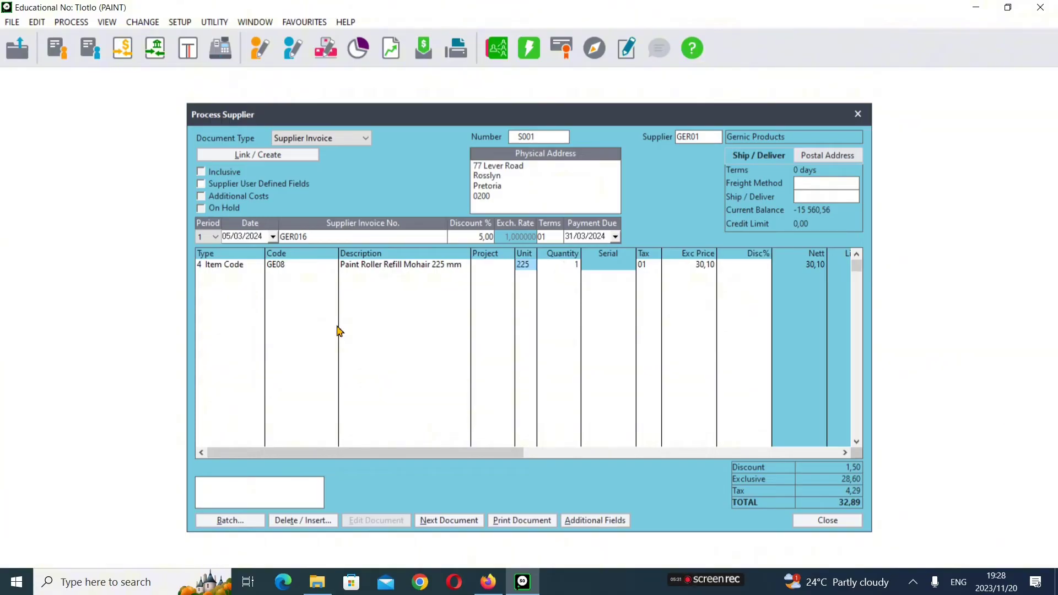
Look up the Paint Roller Refill Mohair on the Gernic invoice and set the first line's quantity to 20
{"action": "key", "text": "Return"}
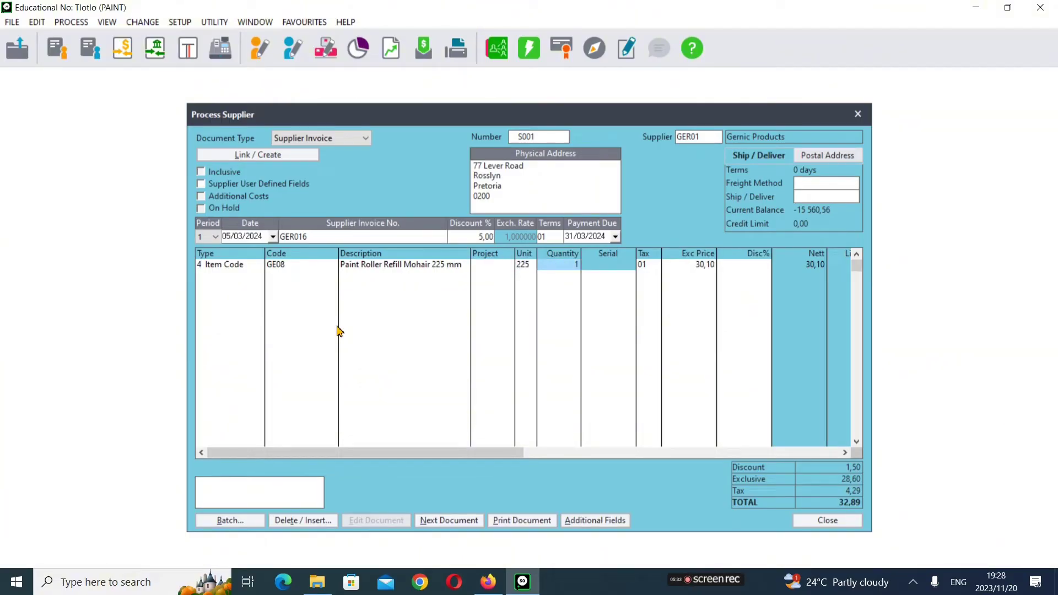
{"action": "left_click", "coordinate": [488, 582]}
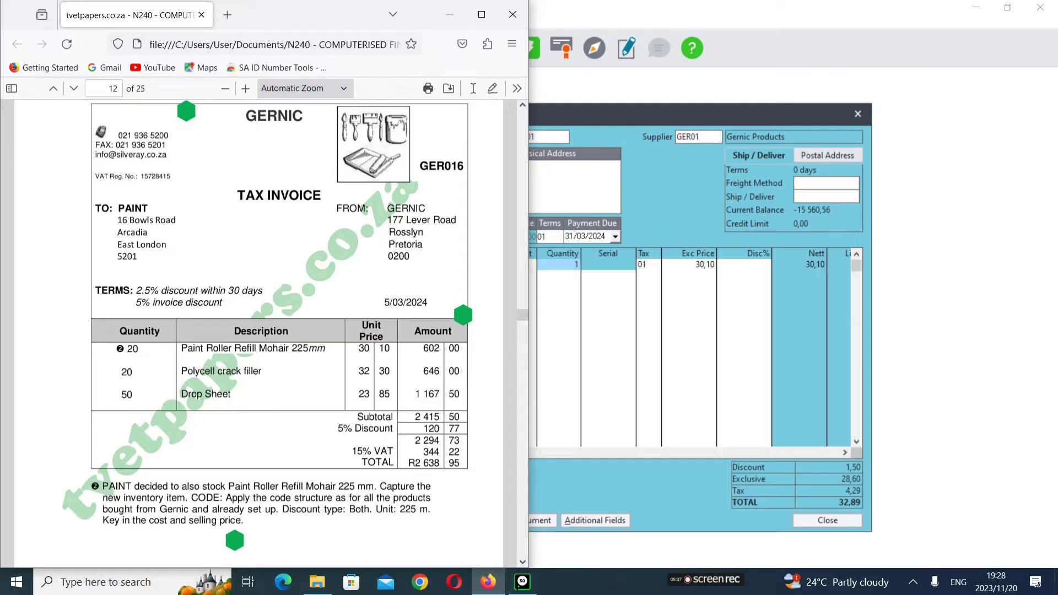
{"action": "left_click", "coordinate": [450, 13]}
{"action": "type", "text": "20"}
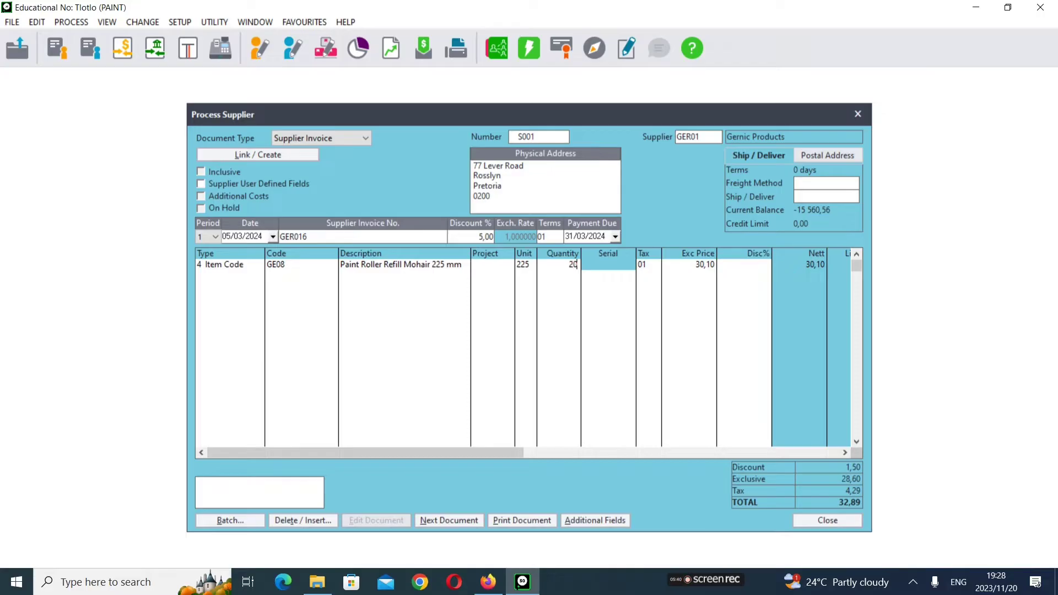
{"action": "key", "text": "Tab"}
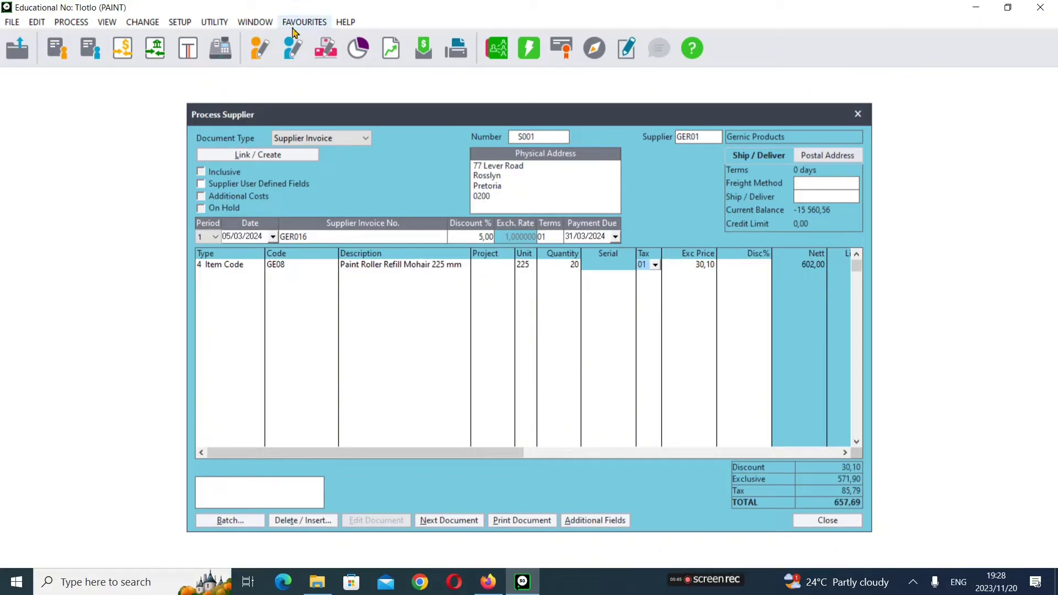
Apply tax type 01, Vat - Standard rated (15,00%), to the first line and check its unit price against the Gernic invoice
{"action": "left_click", "coordinate": [657, 267]}
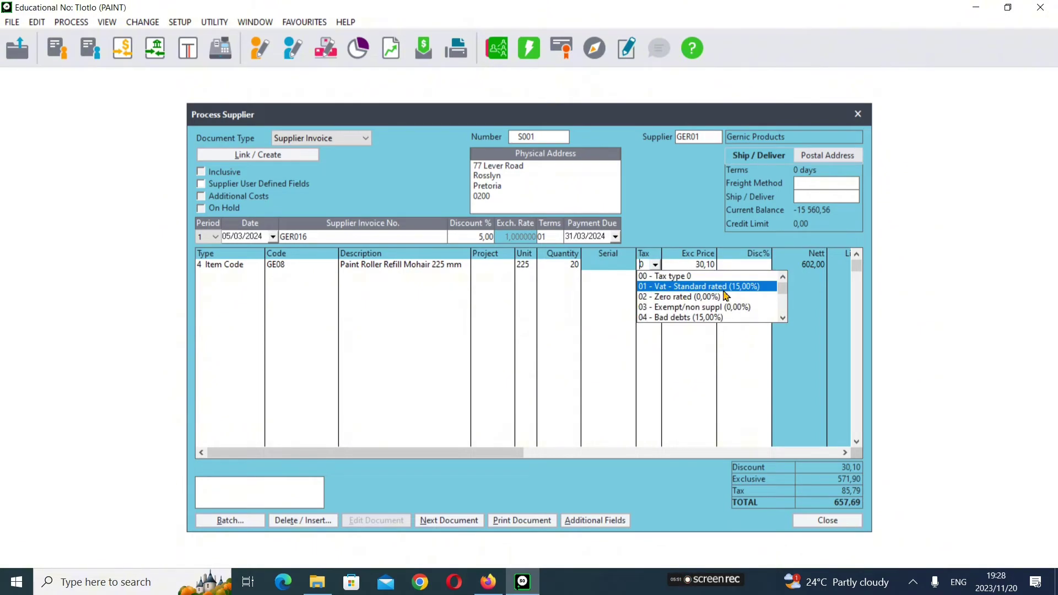
{"action": "left_click", "coordinate": [661, 289]}
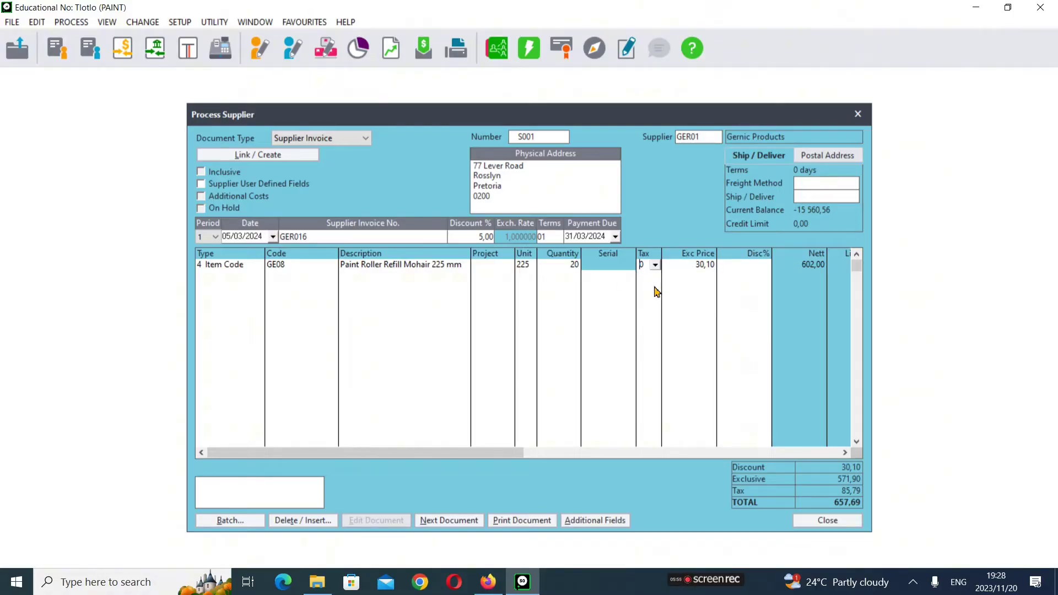
{"action": "key", "text": "Tab"}
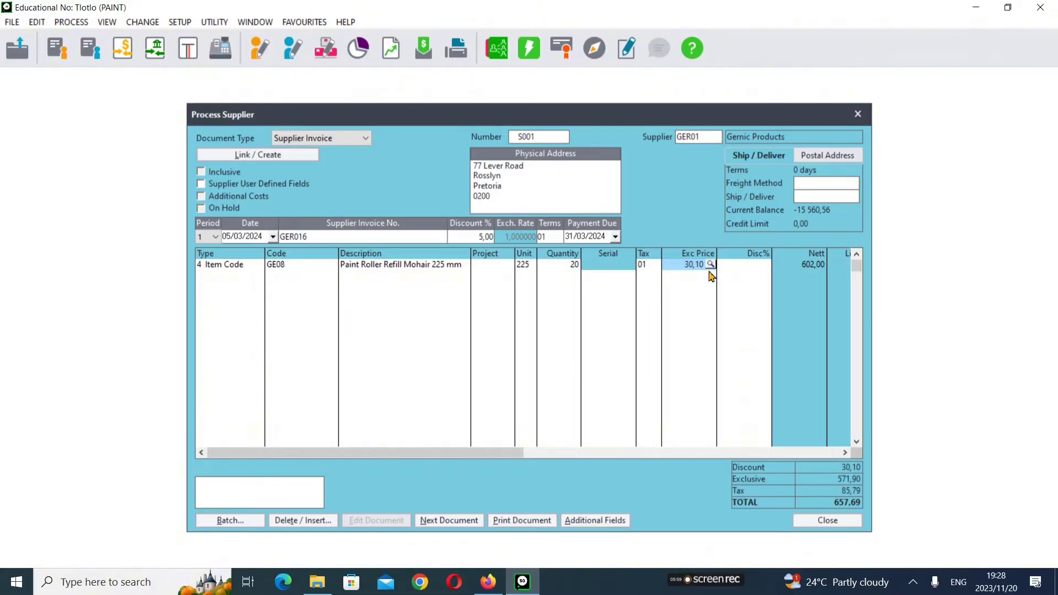
{"action": "left_click", "coordinate": [490, 583]}
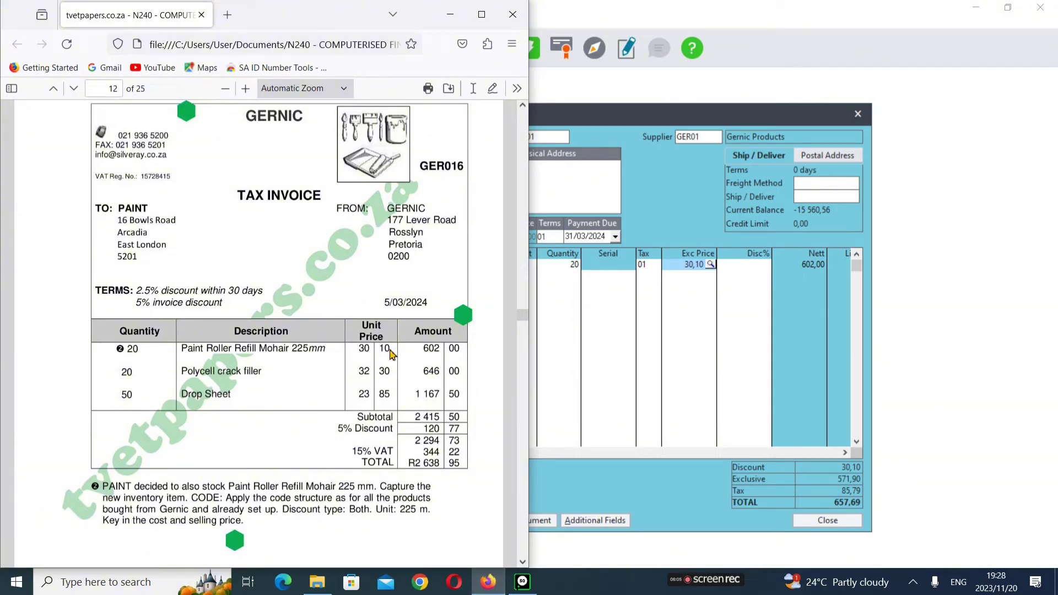
{"action": "left_click", "coordinate": [451, 14]}
{"action": "key", "text": "Return"}
{"action": "key", "text": "Return"}
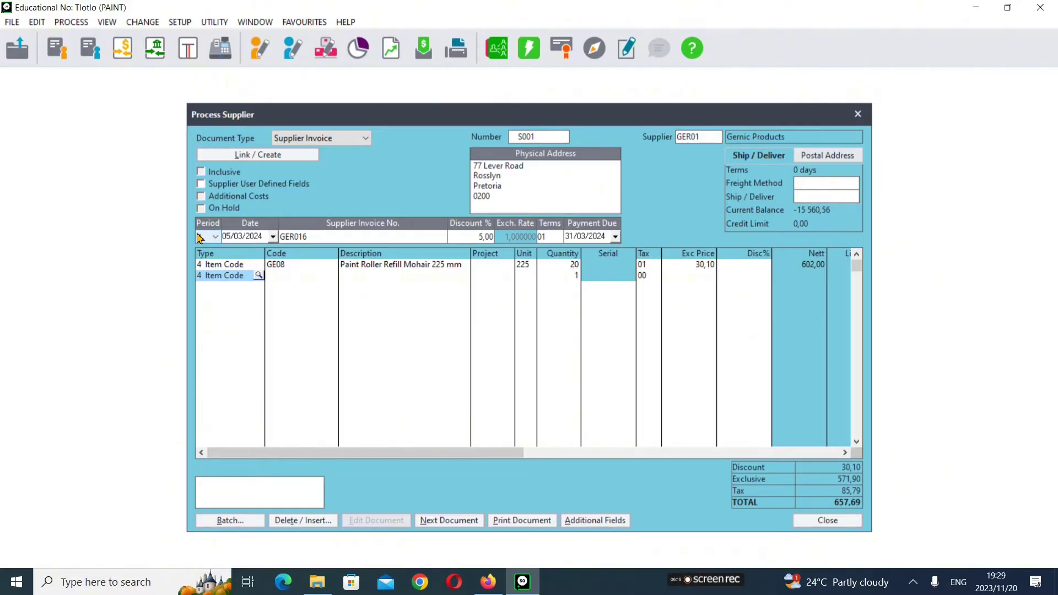
Check the second product on the Gernic invoice and add item GE06, Polycell crack filler, to the second line
{"action": "key", "text": "Return"}
{"action": "key", "text": "Return"}
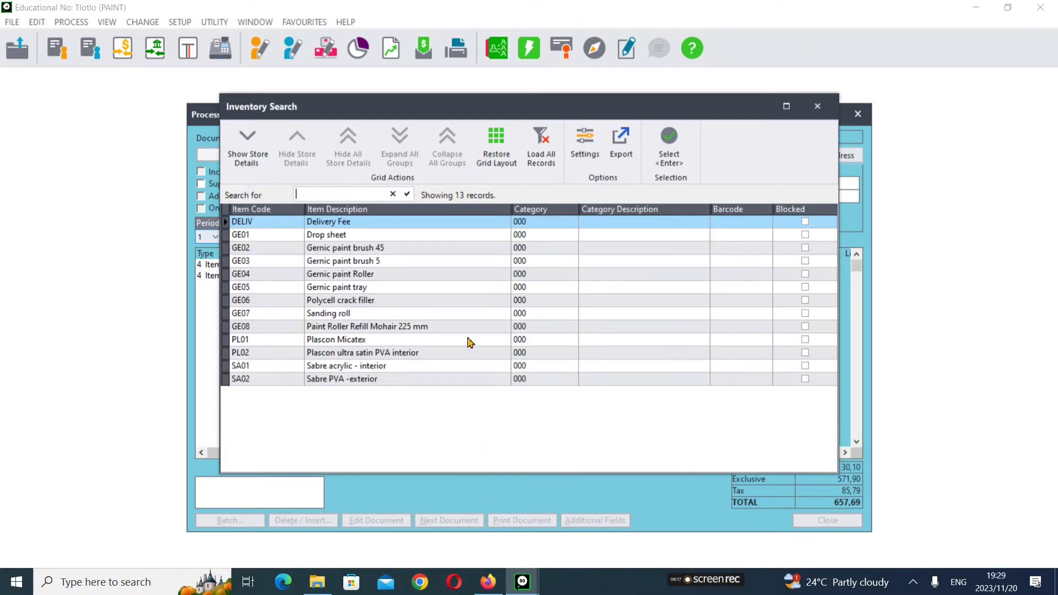
{"action": "key", "text": "alt+Tab"}
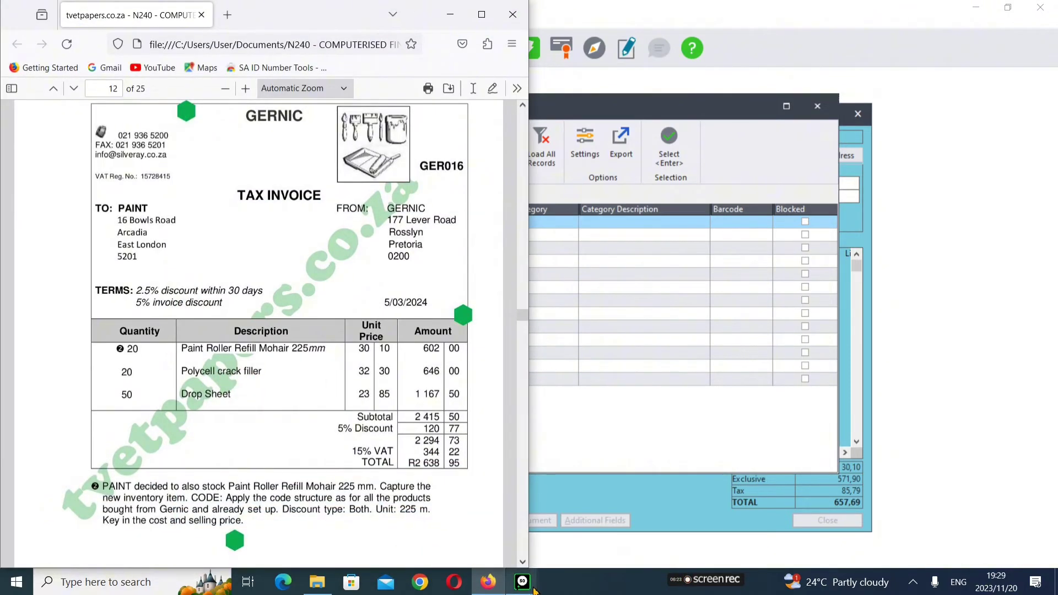
{"action": "left_click", "coordinate": [450, 15]}
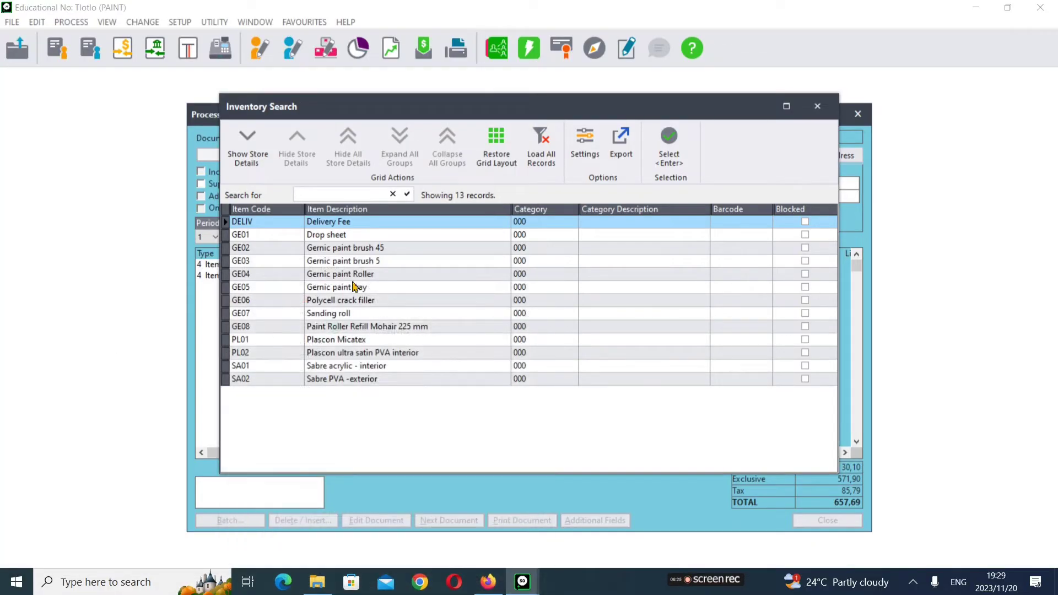
{"action": "left_click", "coordinate": [342, 301]}
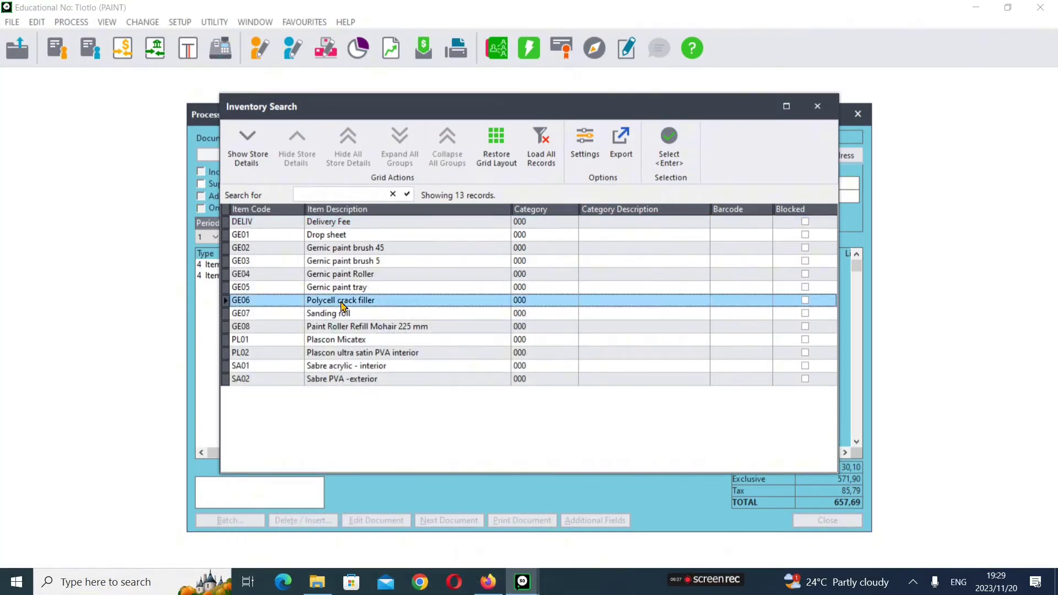
{"action": "double_click", "coordinate": [342, 306]}
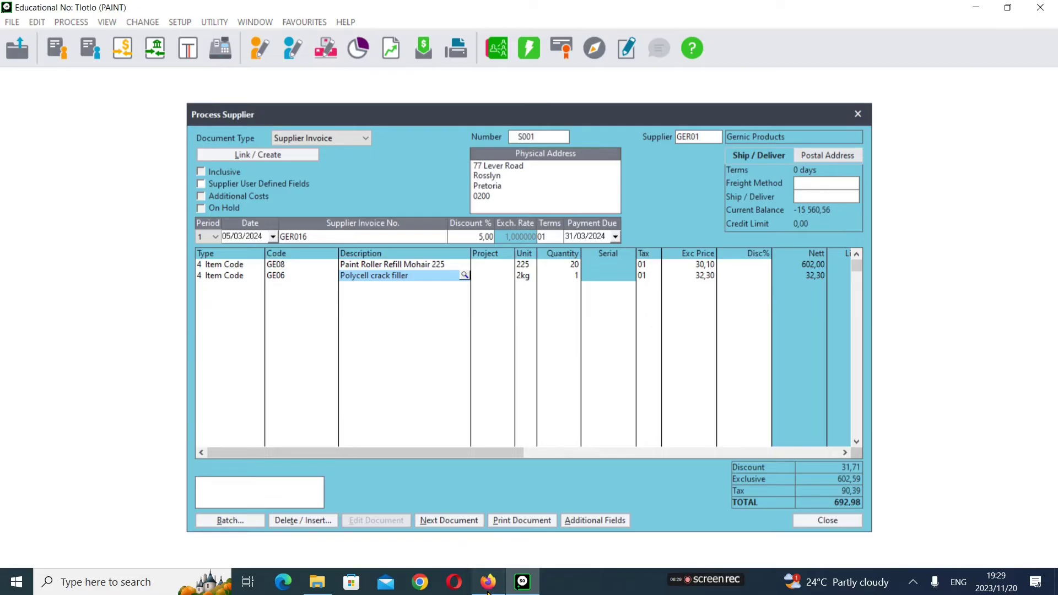
Set the Polycell crack filler quantity to 20, following the Gernic tax invoice
{"action": "left_click", "coordinate": [488, 582]}
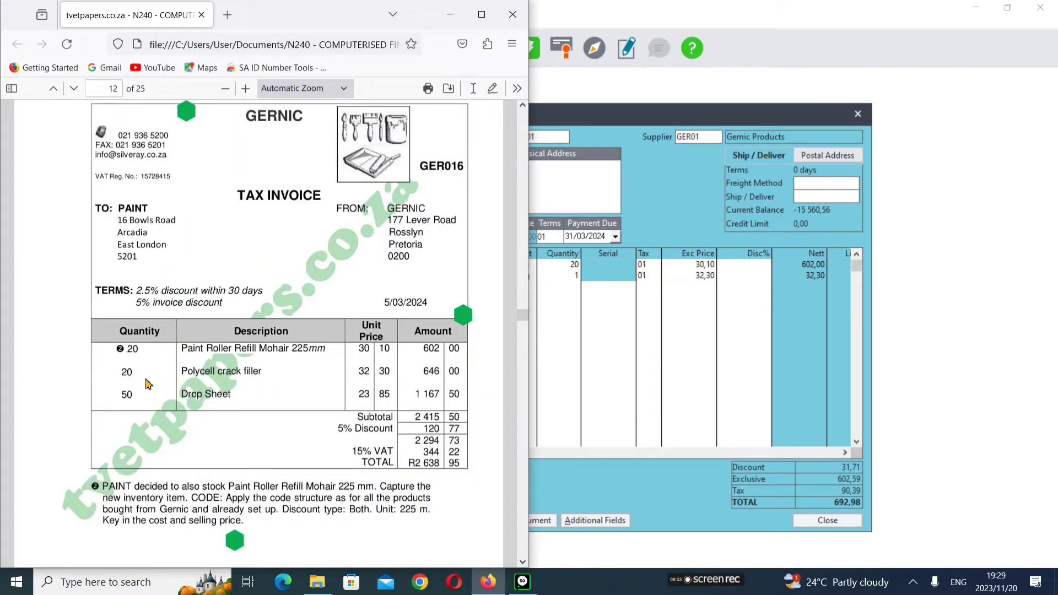
{"action": "left_click", "coordinate": [451, 15]}
{"action": "key", "text": "Tab"}
{"action": "key", "text": "Tab"}
{"action": "key", "text": "Tab"}
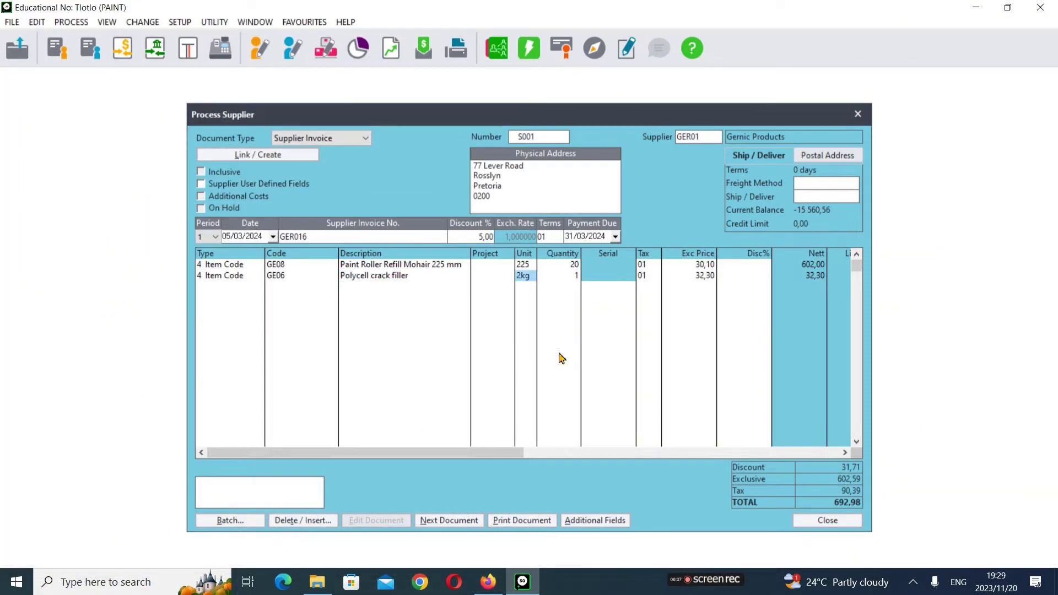
{"action": "type", "text": "20"}
{"action": "key", "text": "Tab"}
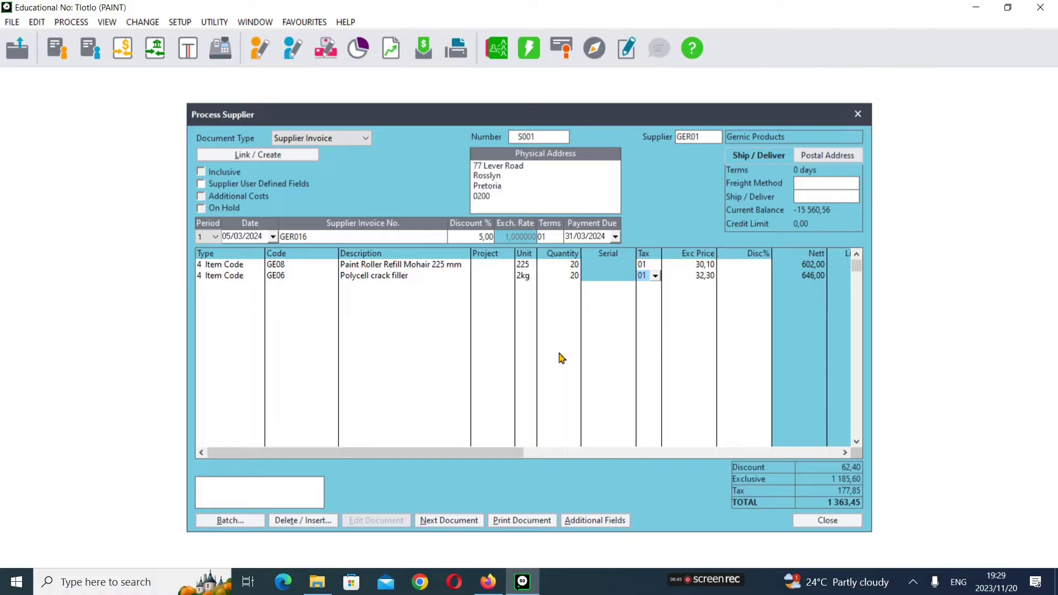
Keep tax type 01 for Polycell crack filler, check its unit price against the Gernic invoice and start a third line
{"action": "key", "text": "Tab"}
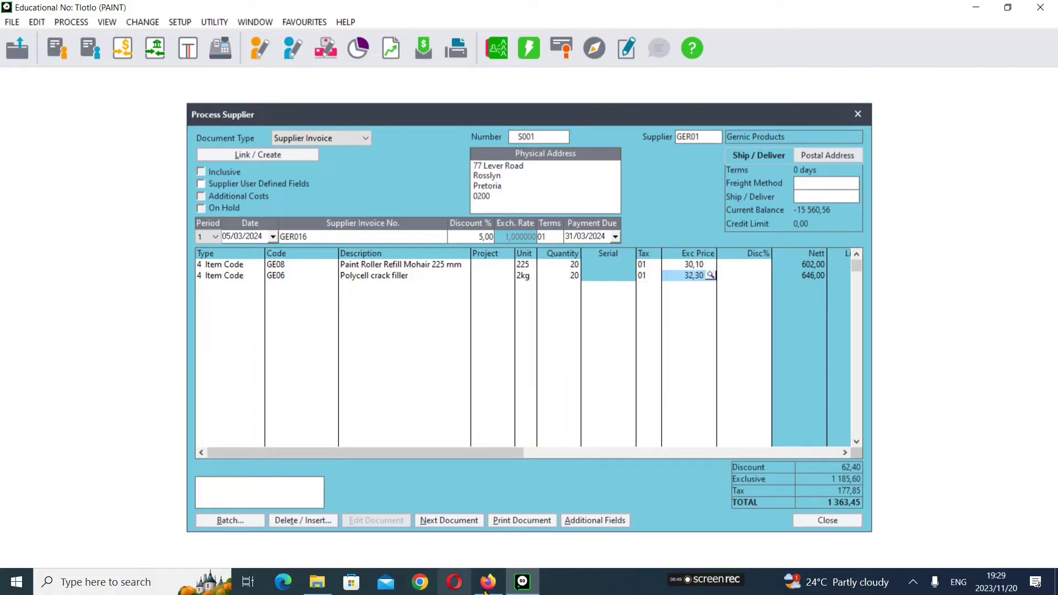
{"action": "left_click", "coordinate": [502, 584]}
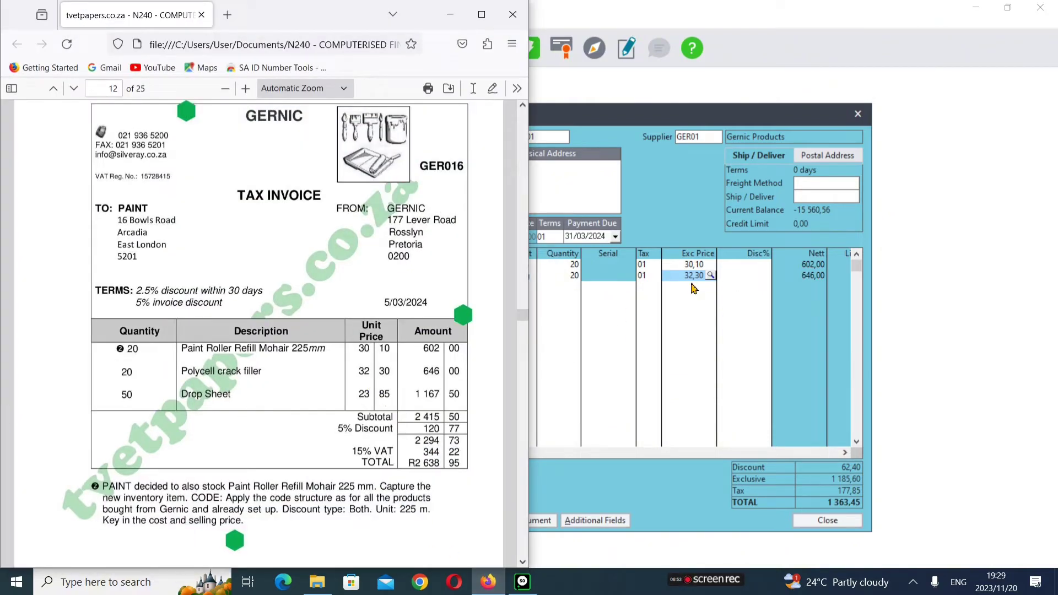
{"action": "left_click", "coordinate": [451, 14]}
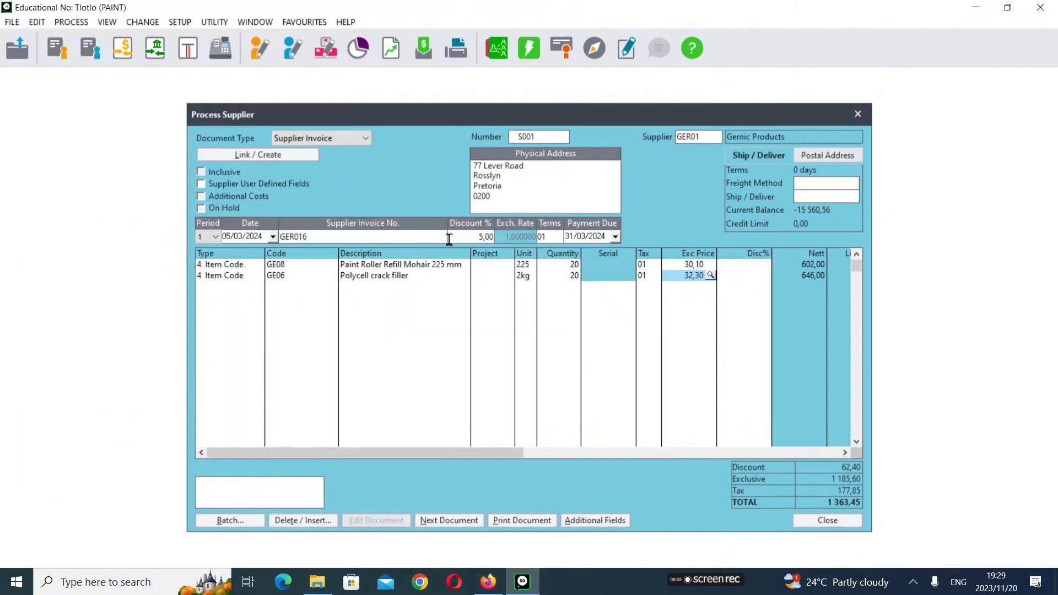
{"action": "key", "text": "Tab"}
{"action": "key", "text": "Tab"}
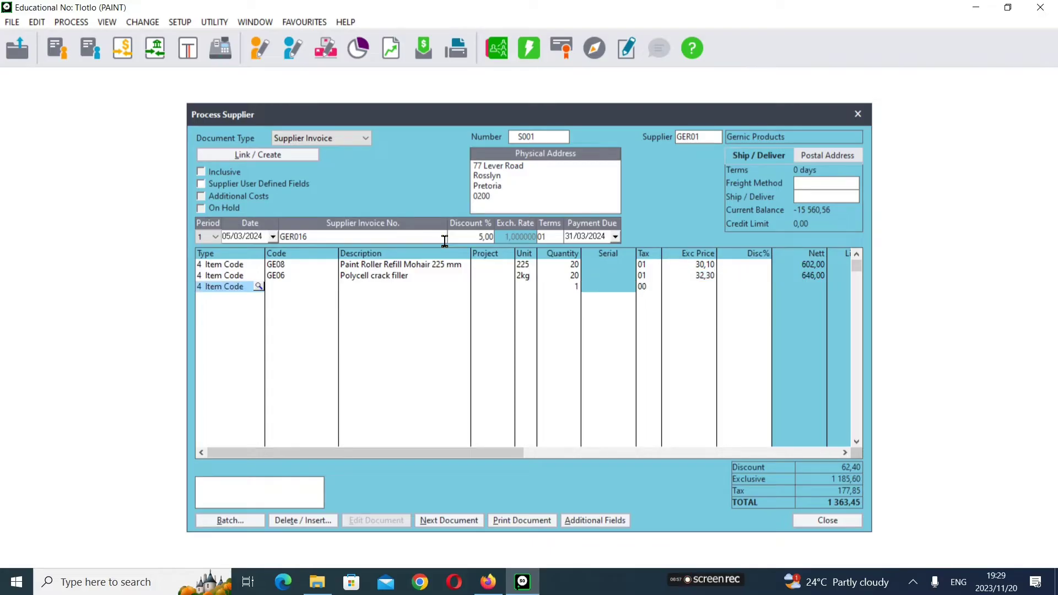
Check the third product on the Gernic invoice and add item GE01, Drop sheet, to the third line
{"action": "key", "text": "Tab"}
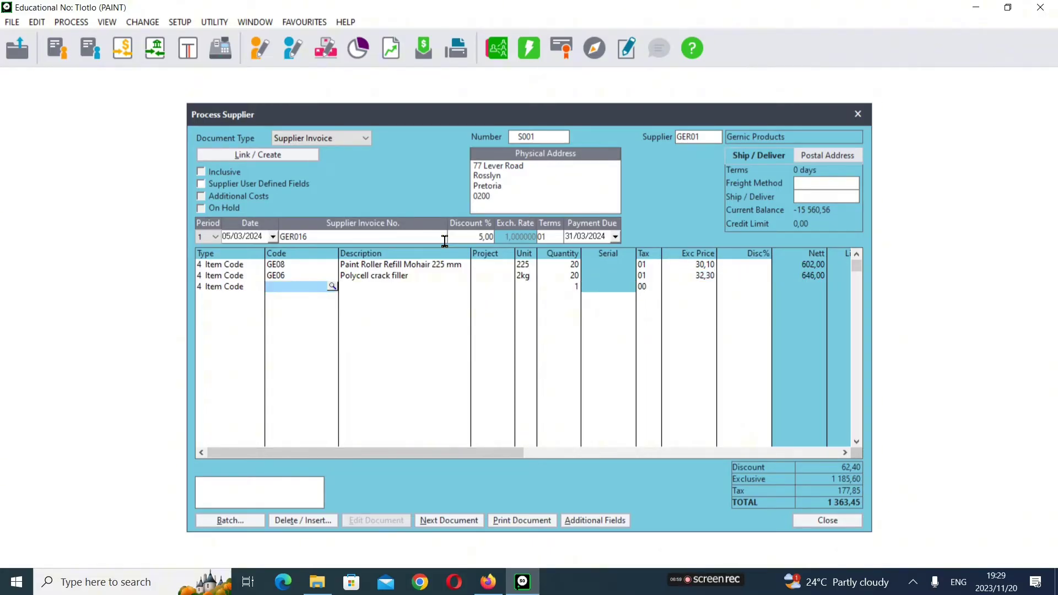
{"action": "key", "text": "Tab"}
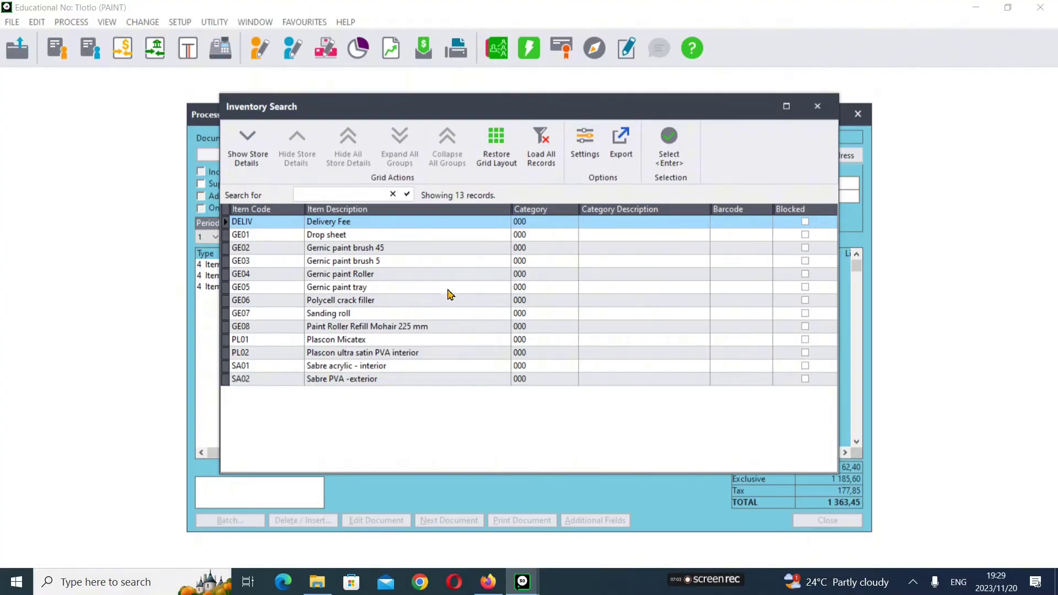
{"action": "left_click", "coordinate": [487, 582]}
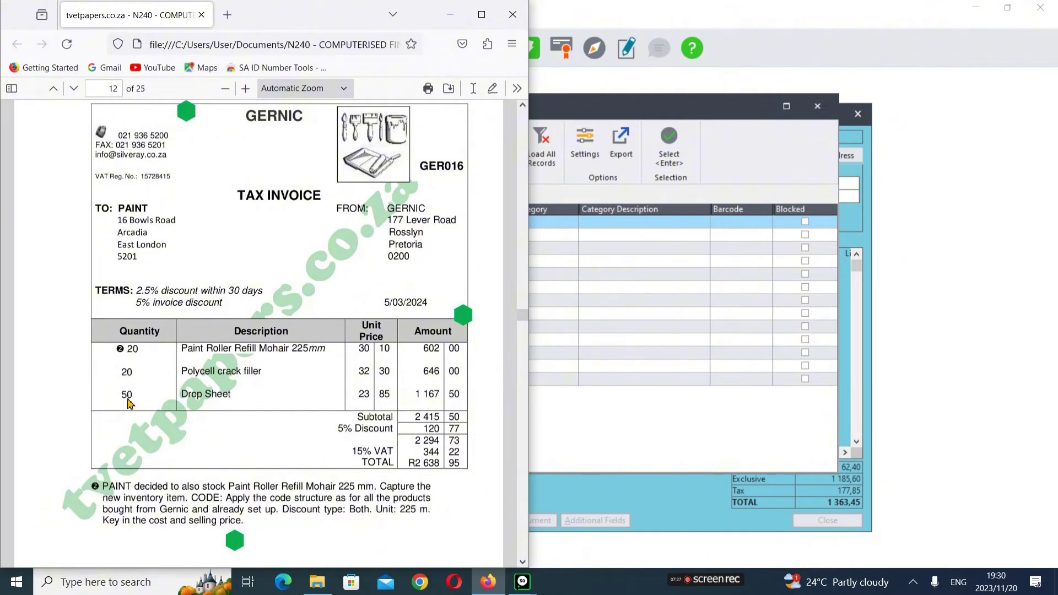
{"action": "left_click", "coordinate": [451, 15]}
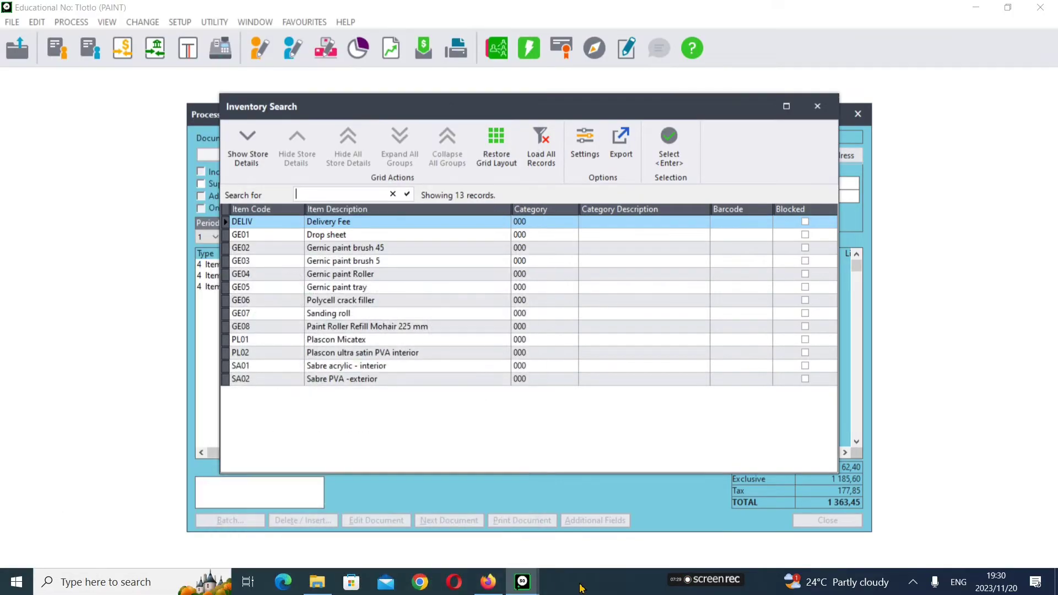
{"action": "double_click", "coordinate": [346, 236]}
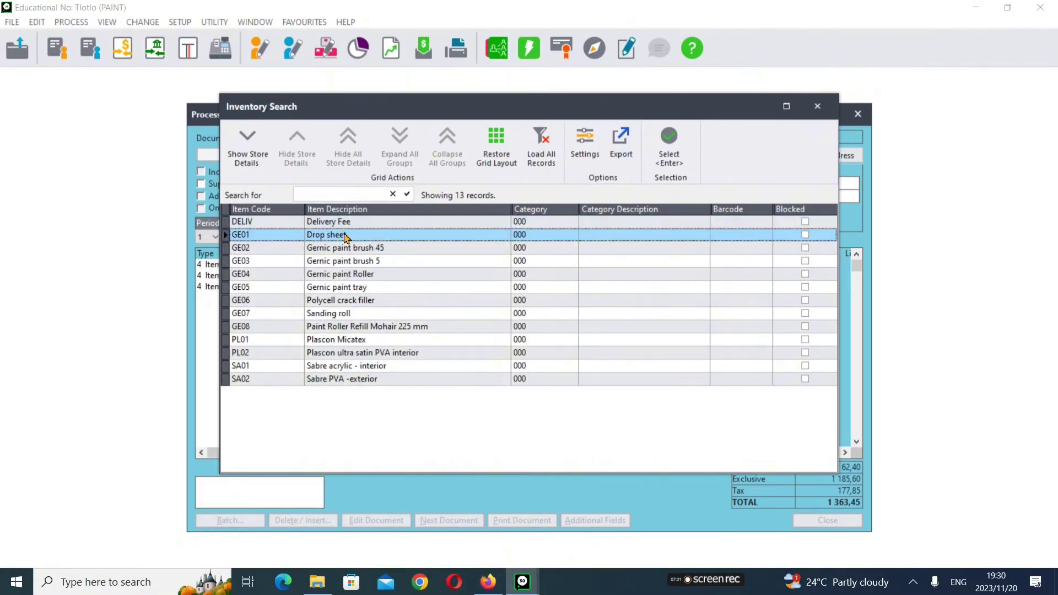
Set the Drop sheet quantity to 50
{"action": "key", "text": "Tab"}
{"action": "key", "text": "Tab"}
{"action": "key", "text": "Tab"}
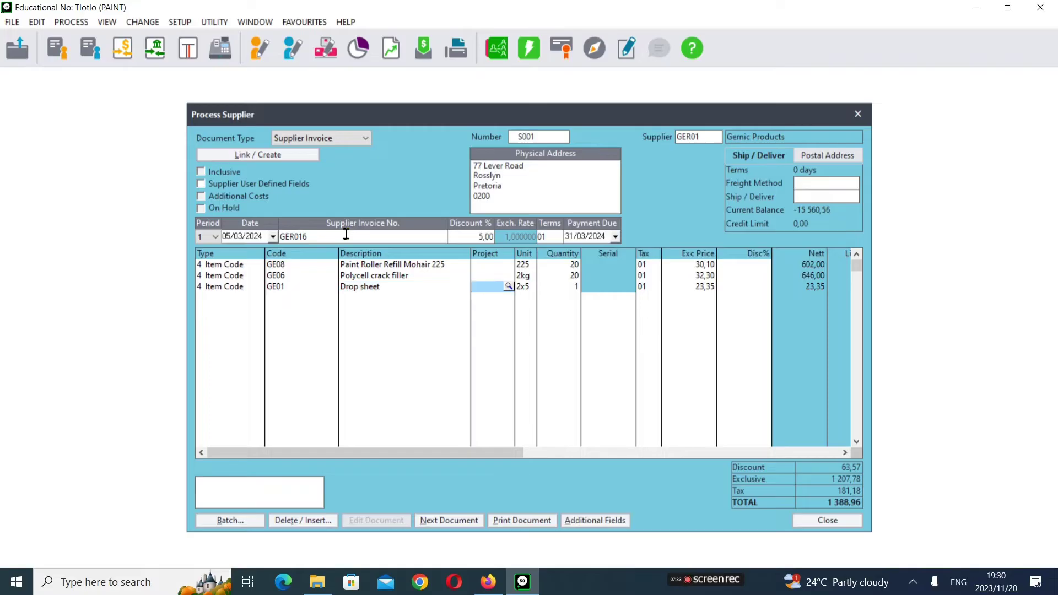
{"action": "type", "text": "5"}
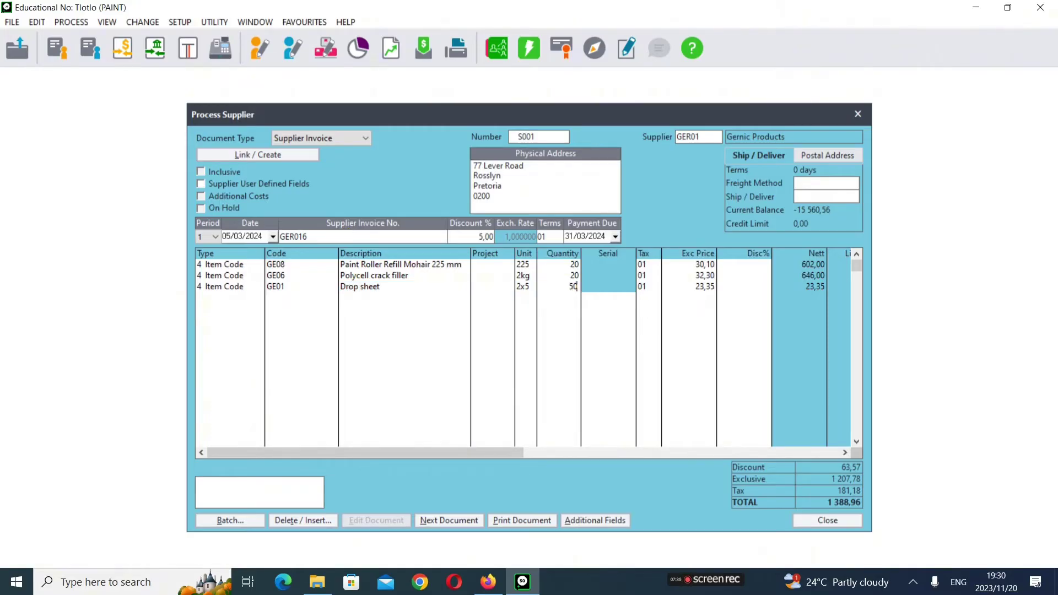
{"action": "type", "text": "0"}
{"action": "key", "text": "Tab"}
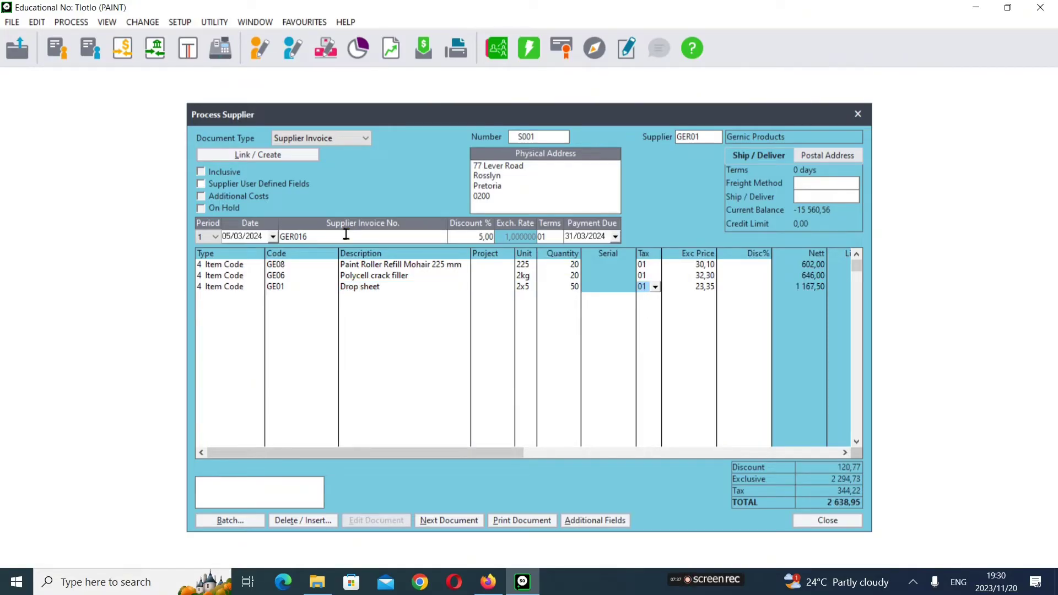
Set the Drop sheet's exclusive price to 23,85 as on the Gernic invoice, and recheck the captured amounts against that invoice
{"action": "key", "text": "Tab"}
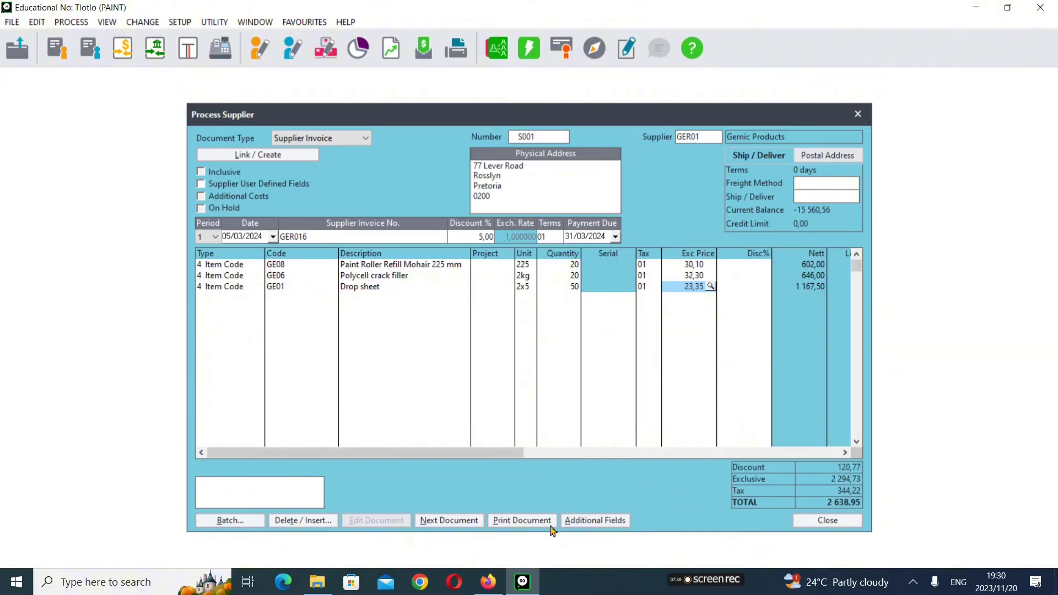
{"action": "mouse_move", "coordinate": [488, 583]}
{"action": "left_click", "coordinate": [492, 556]}
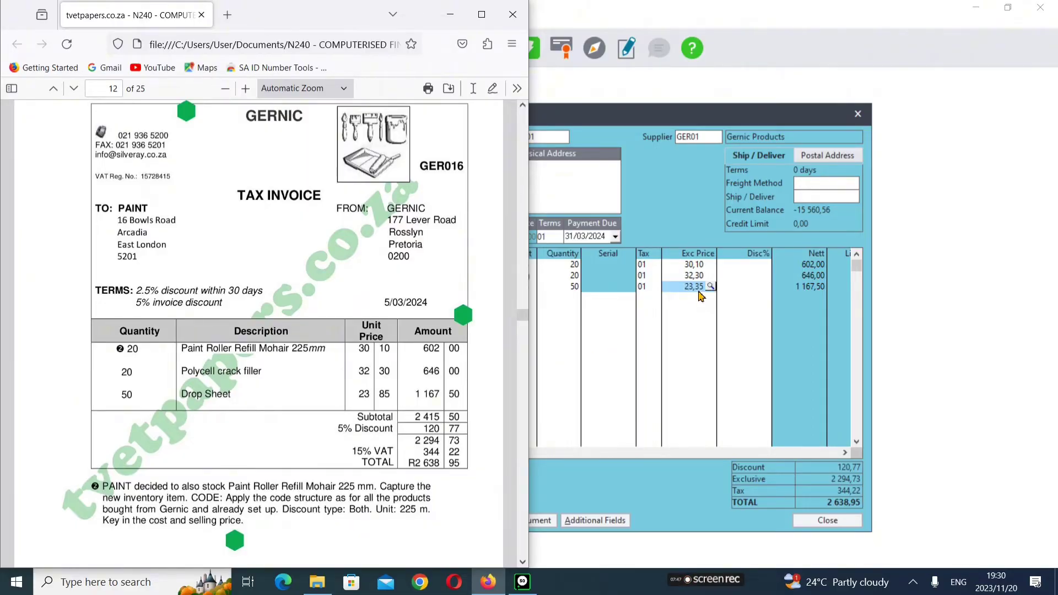
{"action": "left_click", "coordinate": [450, 14]}
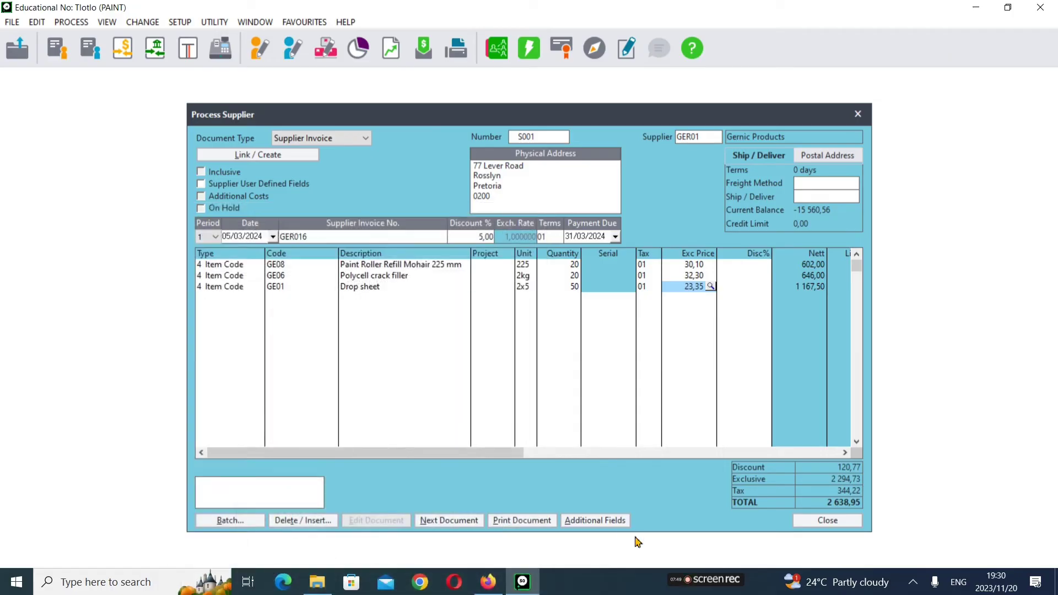
{"action": "type", "text": "23"}
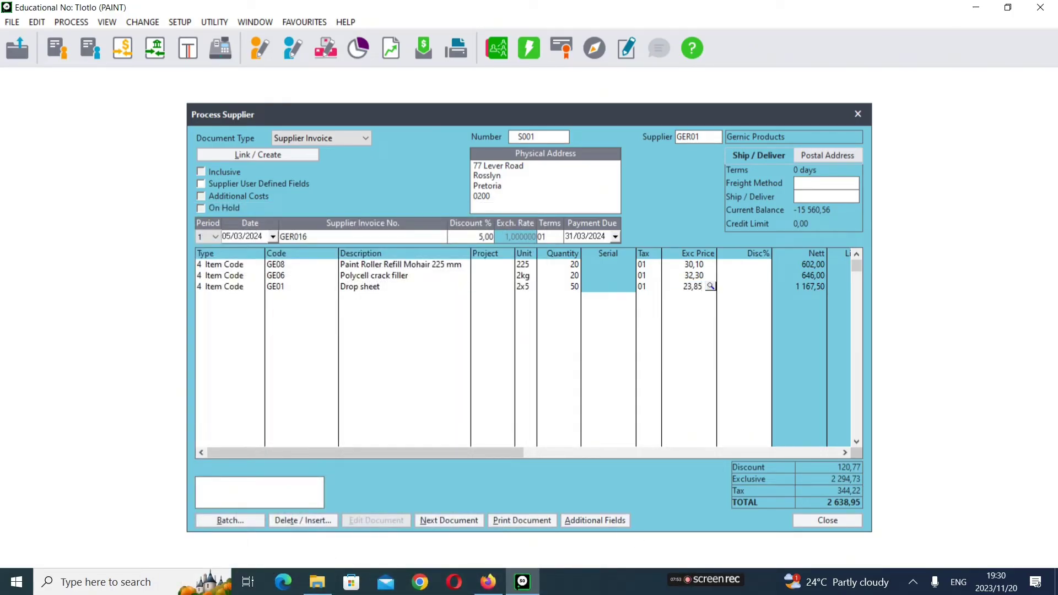
{"action": "type", "text": ",85"}
{"action": "key", "text": "Tab"}
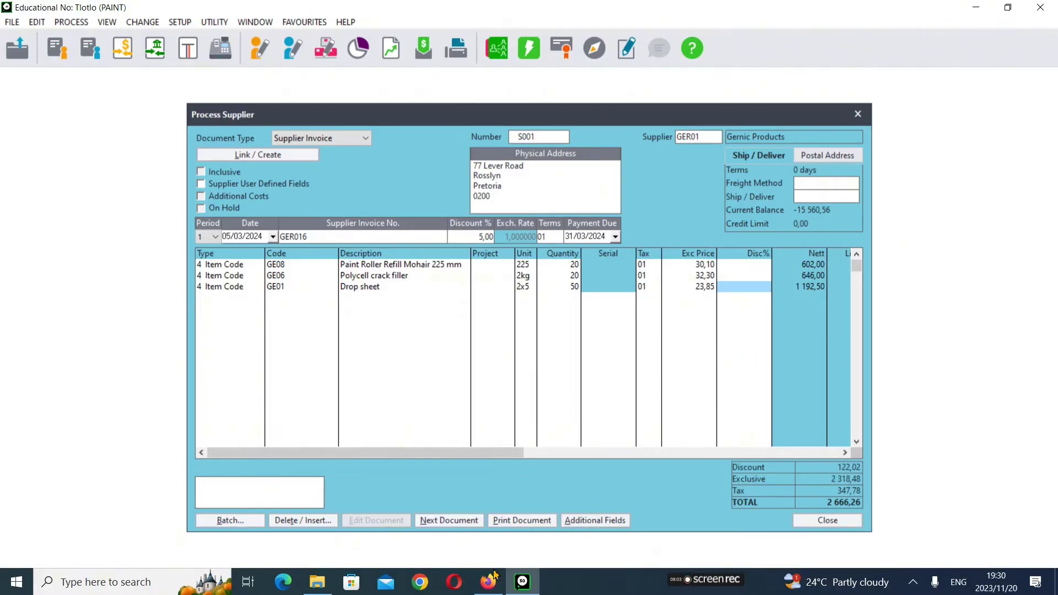
{"action": "left_click", "coordinate": [487, 527]}
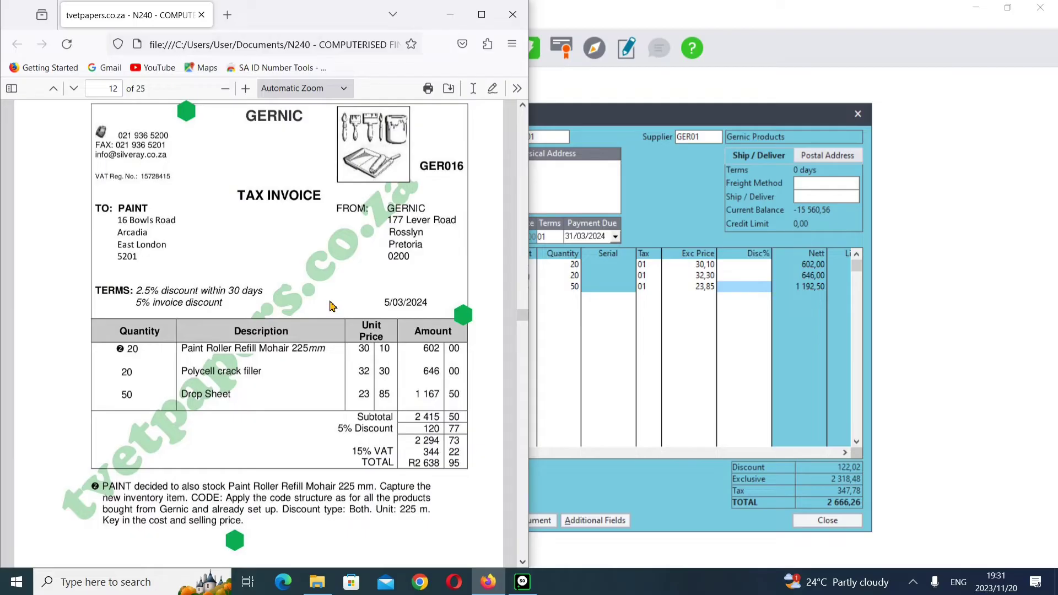
Compare the three captured lines and document totals with the line amounts, discount, VAT and total on the Gernic tax invoice
{"action": "scroll", "coordinate": [332, 306], "scroll_direction": "down", "scroll_amount": 2}
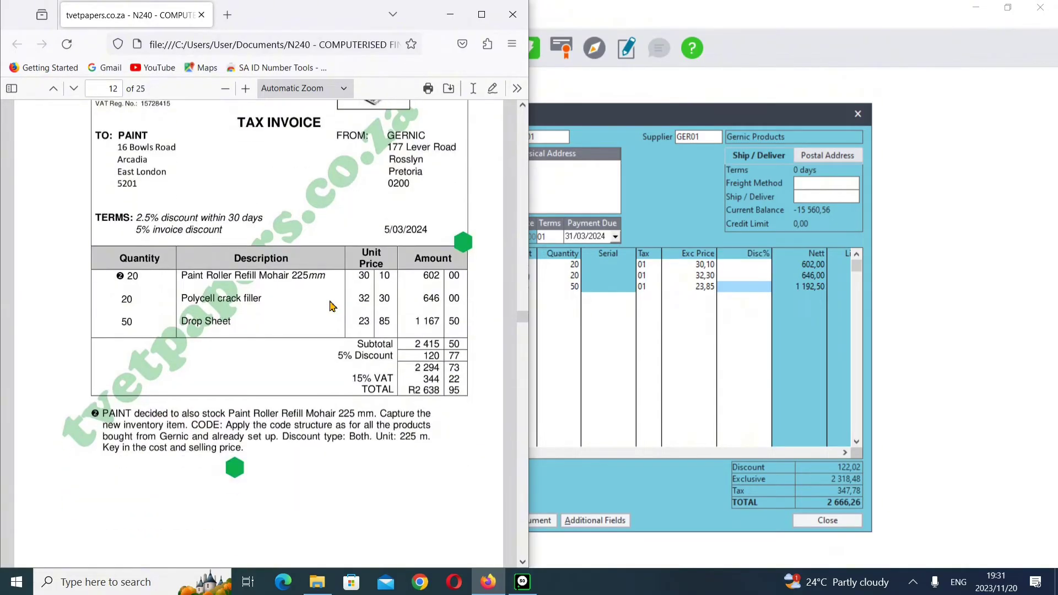
{"action": "left_click", "coordinate": [450, 15]}
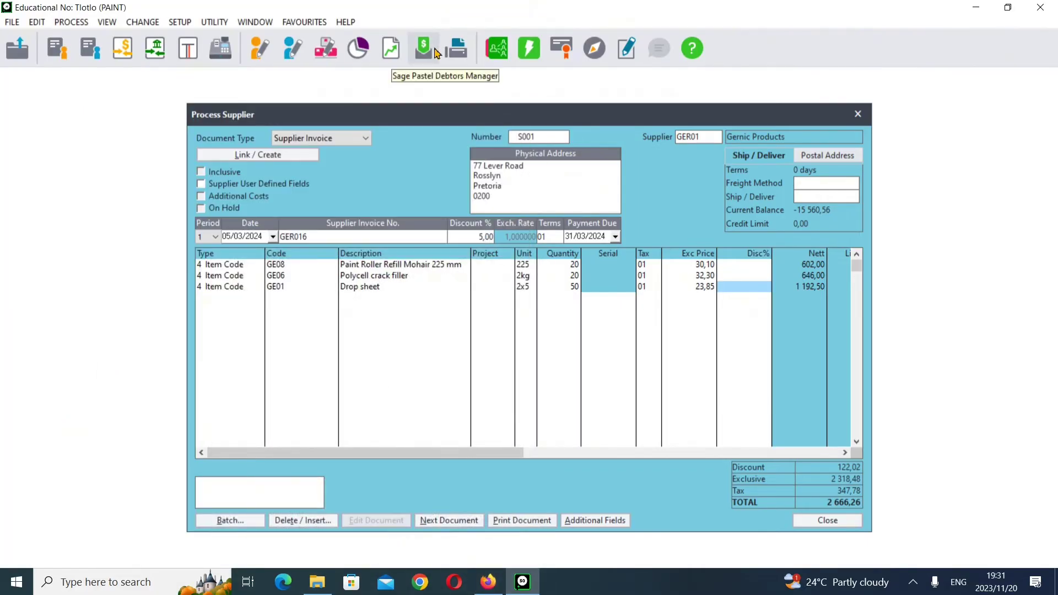
{"action": "key", "text": "Return"}
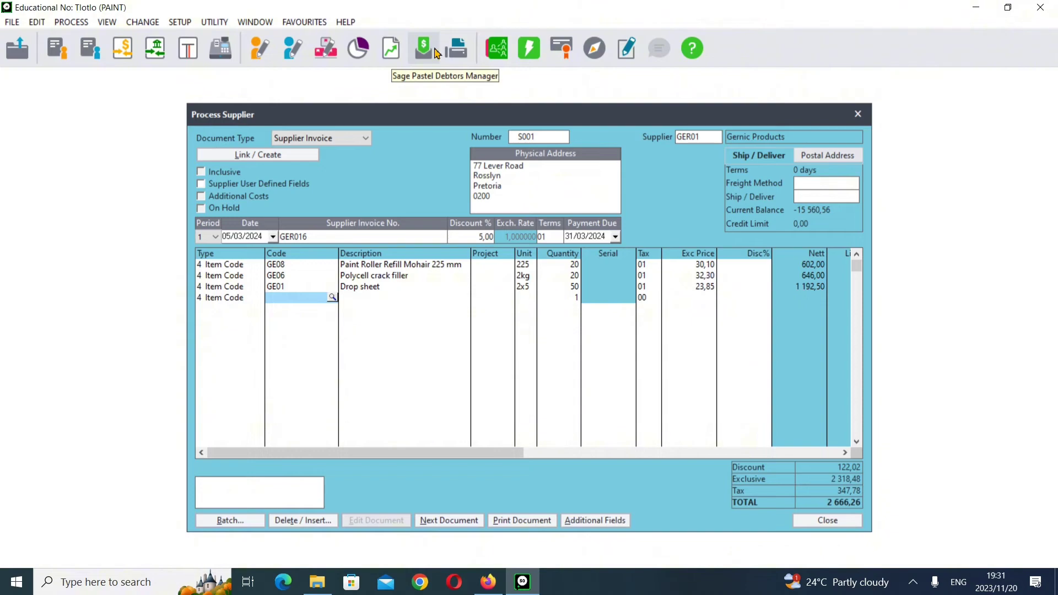
{"action": "left_click", "coordinate": [488, 584]}
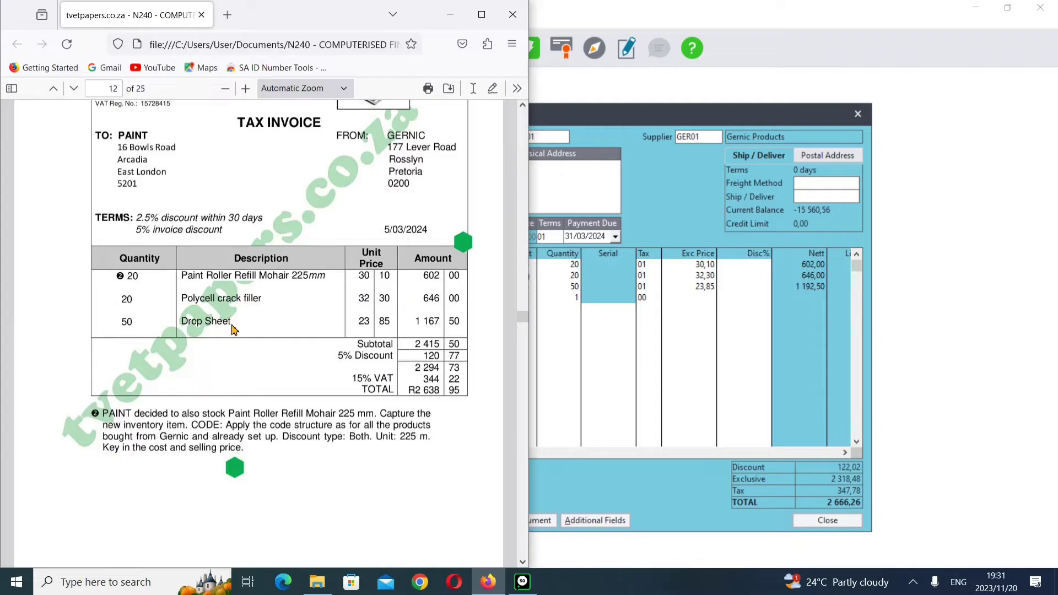
{"action": "scroll", "coordinate": [232, 329], "scroll_direction": "down", "scroll_amount": 3}
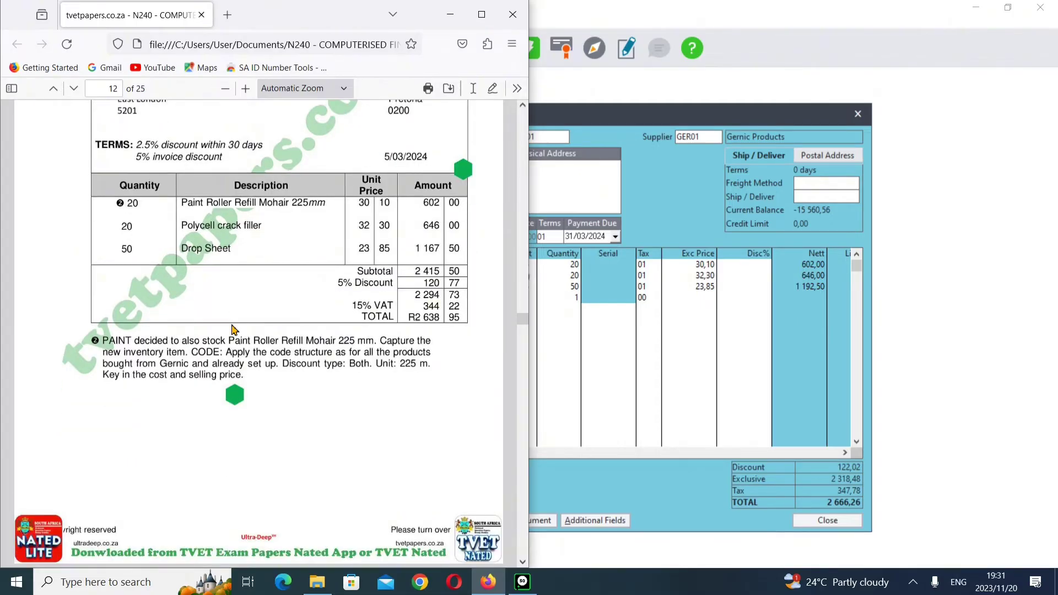
{"action": "scroll", "coordinate": [232, 329], "scroll_direction": "up", "scroll_amount": 3}
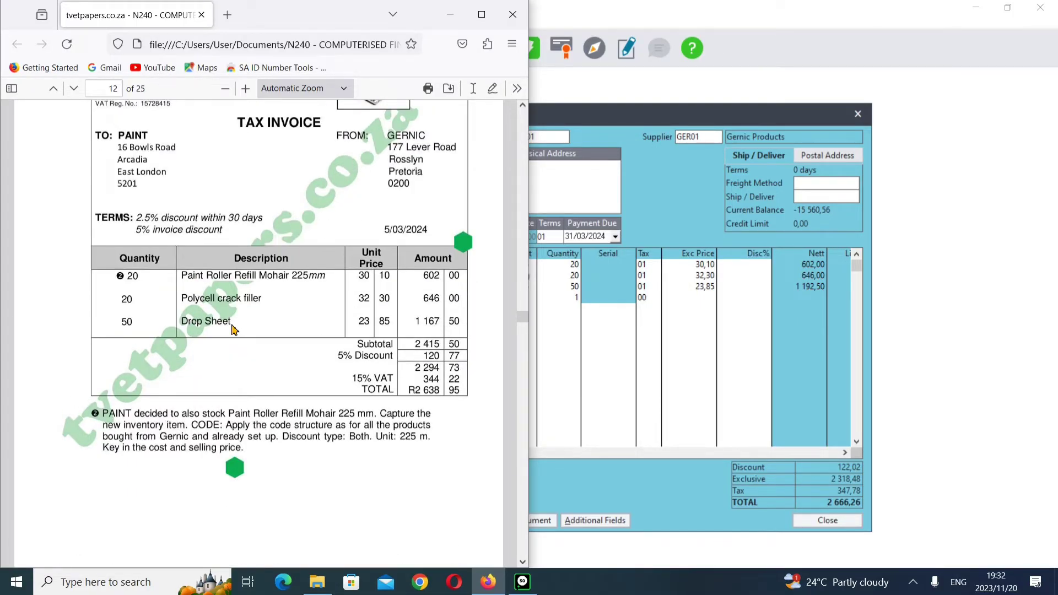
{"action": "left_click", "coordinate": [451, 14]}
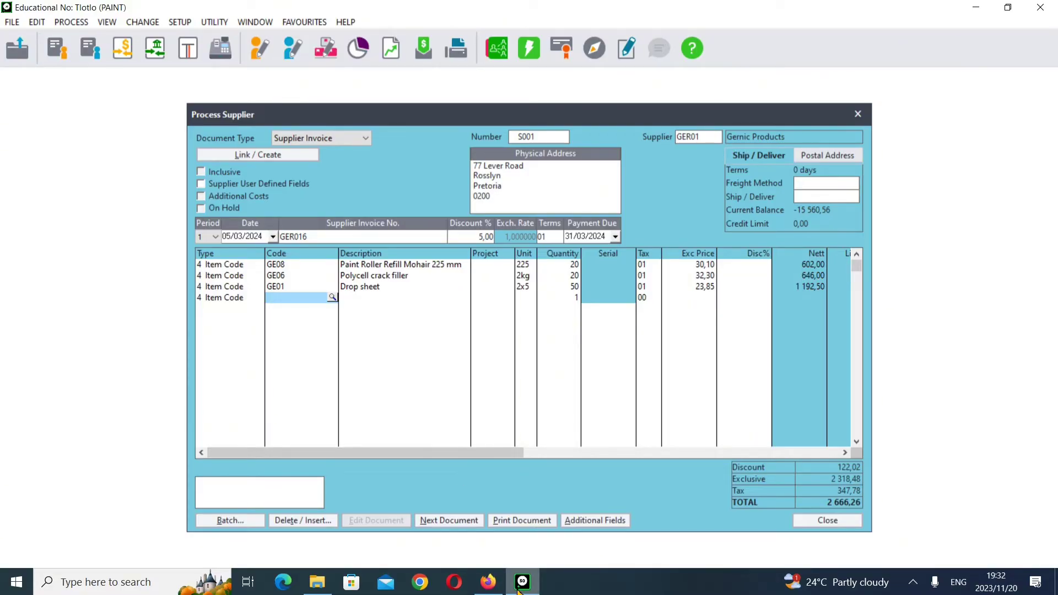
{"action": "left_click", "coordinate": [489, 582]}
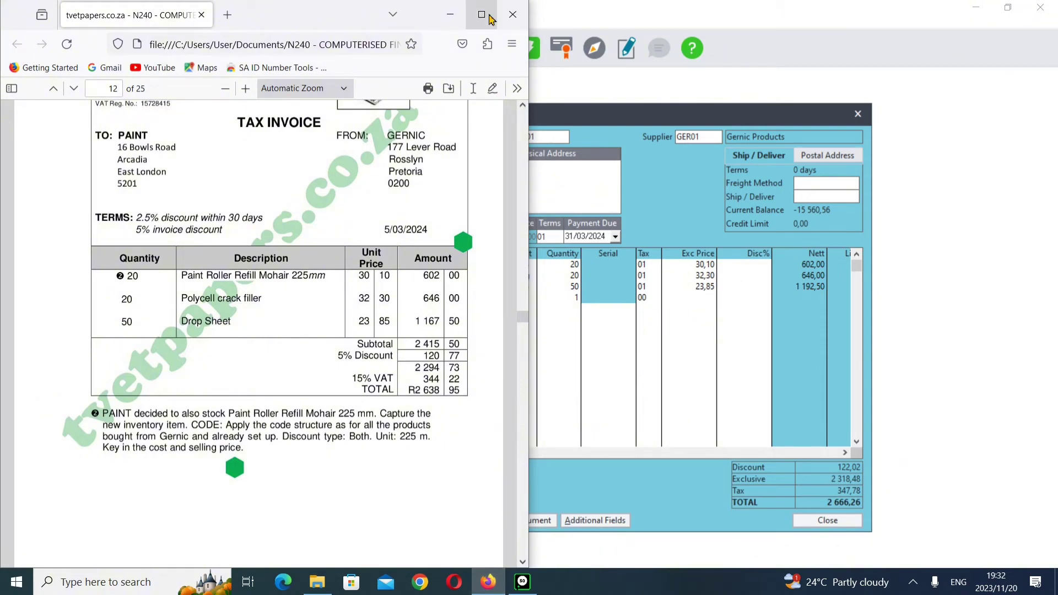
{"action": "left_click", "coordinate": [464, 17]}
Change the Drop sheet's exclusive price to 23,35 and recheck the captured line and totals against the Gernic invoice
{"action": "key", "text": "Return"}
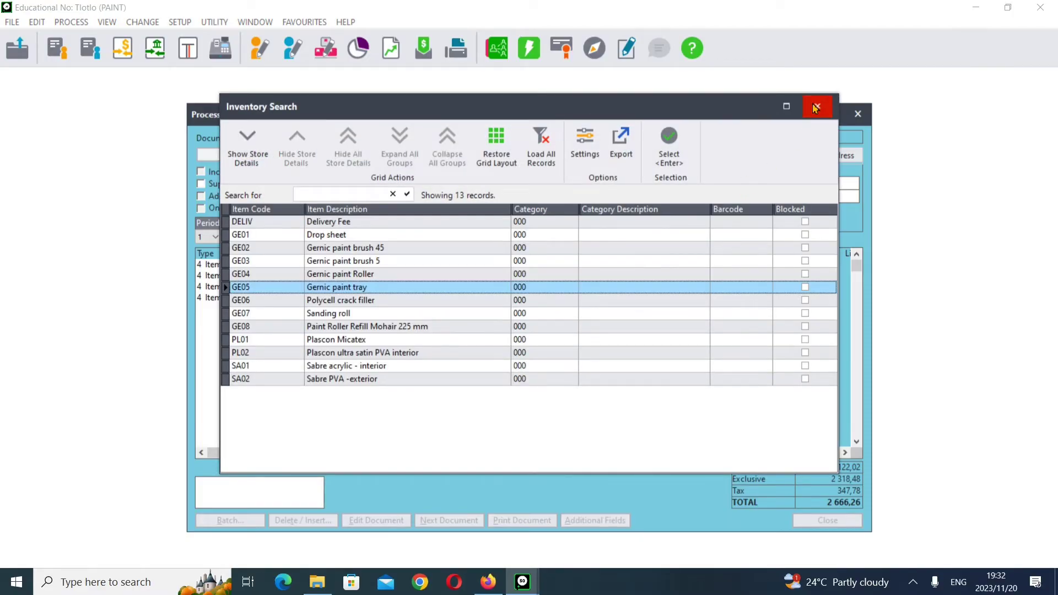
{"action": "left_click", "coordinate": [814, 107]}
{"action": "left_click", "coordinate": [695, 288]}
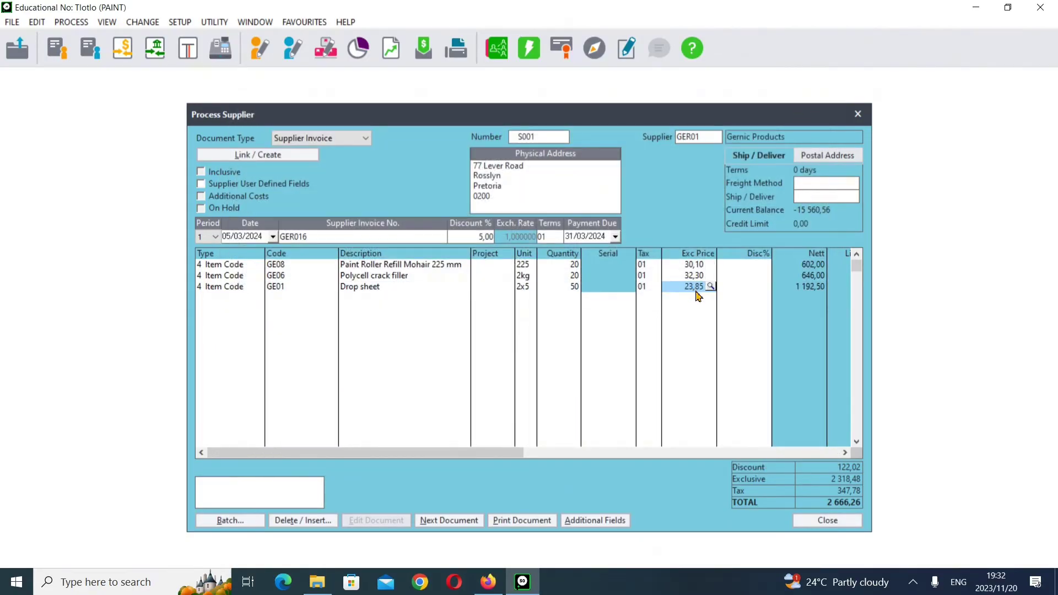
{"action": "type", "text": "23,35"}
{"action": "key", "text": "Return"}
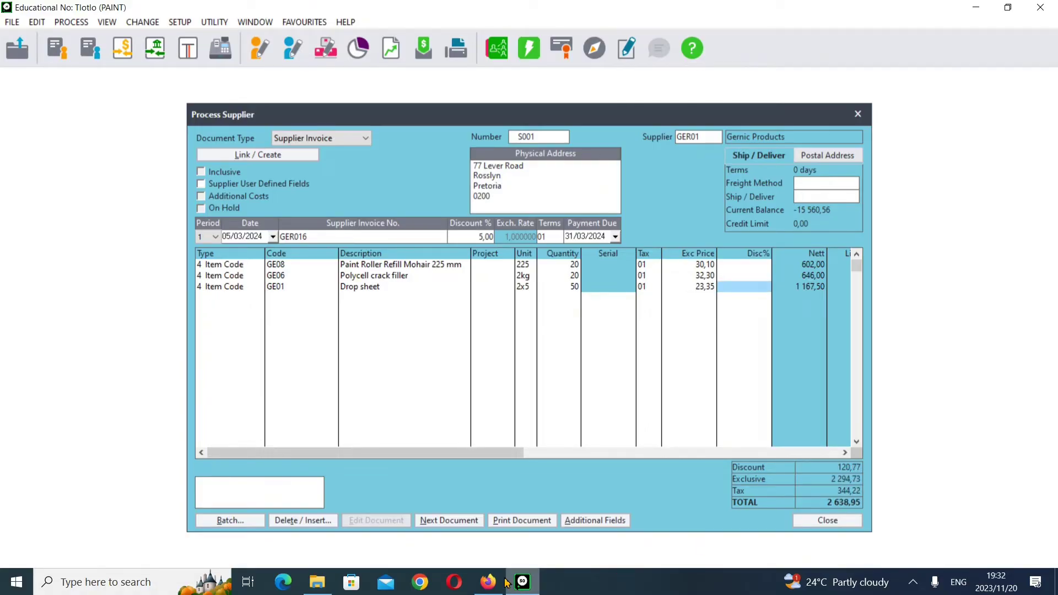
{"action": "mouse_move", "coordinate": [488, 580]}
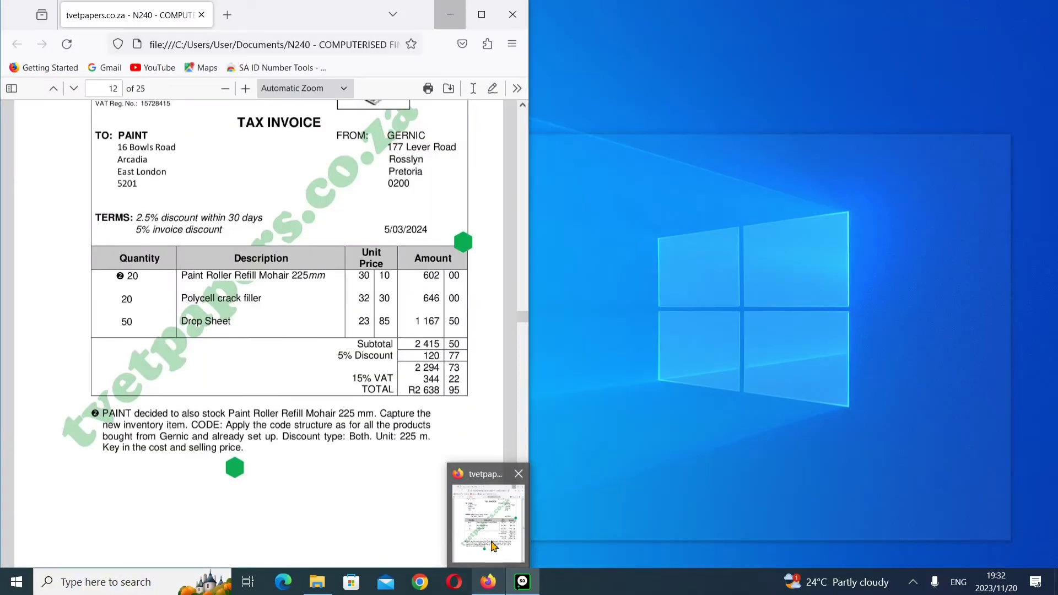
{"action": "left_click", "coordinate": [492, 546]}
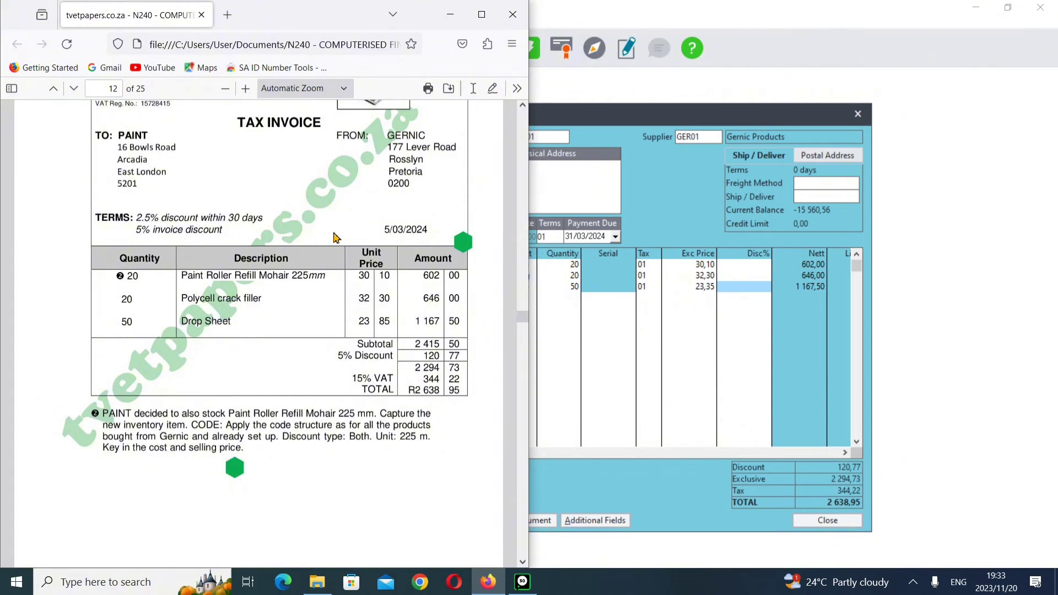
{"action": "scroll", "coordinate": [333, 249], "scroll_direction": "up", "scroll_amount": 2}
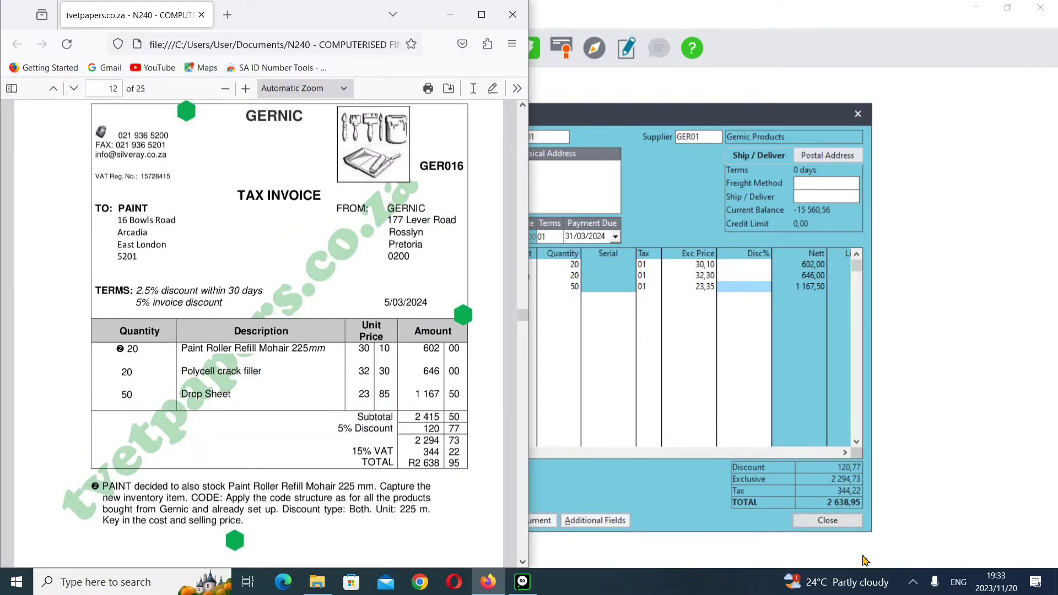
{"action": "left_click", "coordinate": [450, 14]}
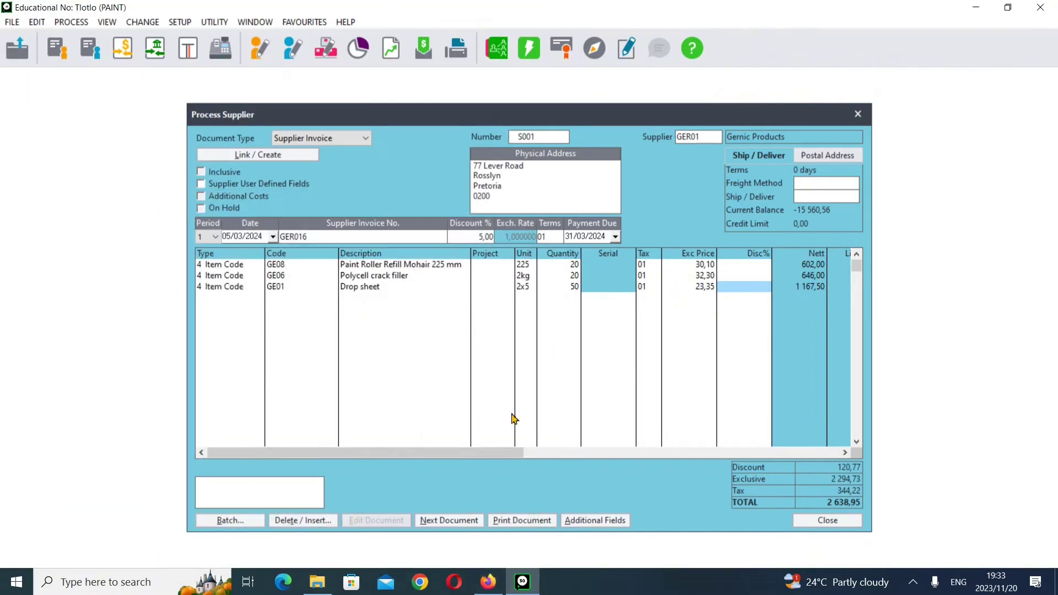
Complete the Gernic supplier invoice and save its printout as a PDF named SUPPLIER INVOICE(GENERIC) in the CFS N4 folder
{"action": "left_click", "coordinate": [448, 521]}
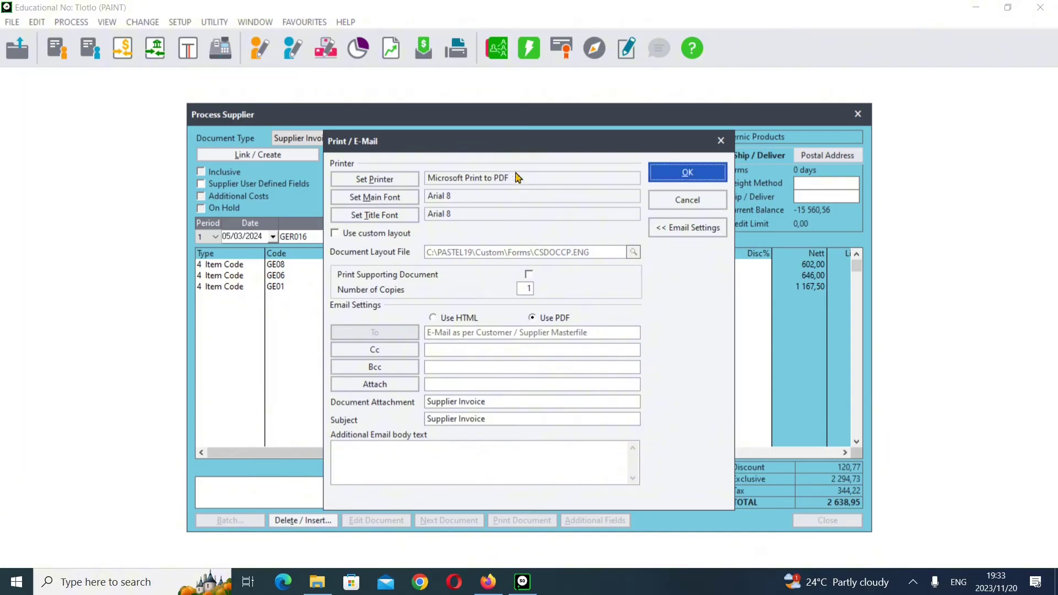
{"action": "left_click", "coordinate": [675, 173]}
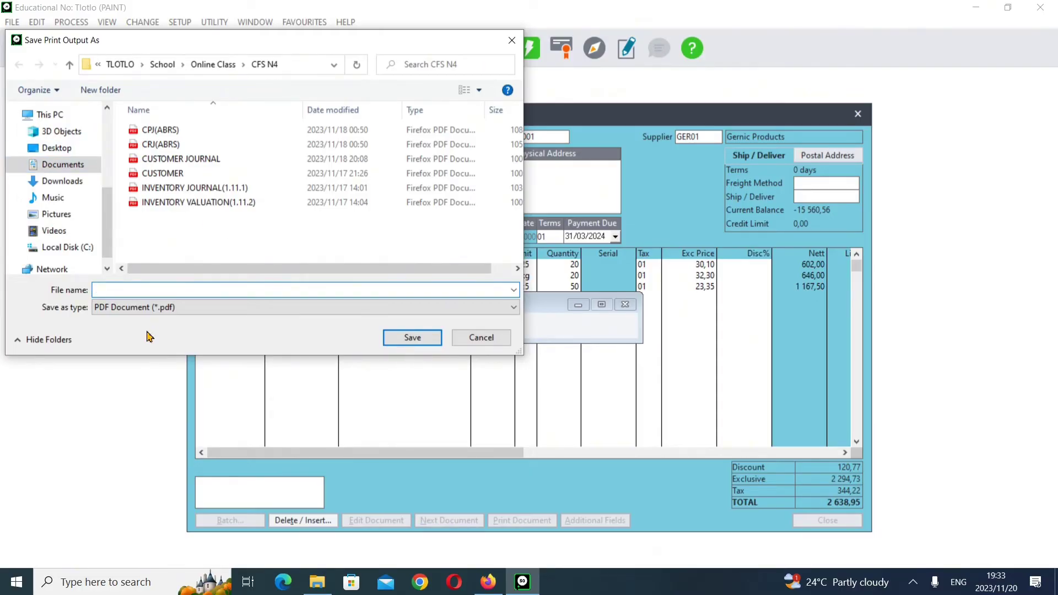
{"action": "type", "text": "UPPLIER INVOICE(GENERIC"}
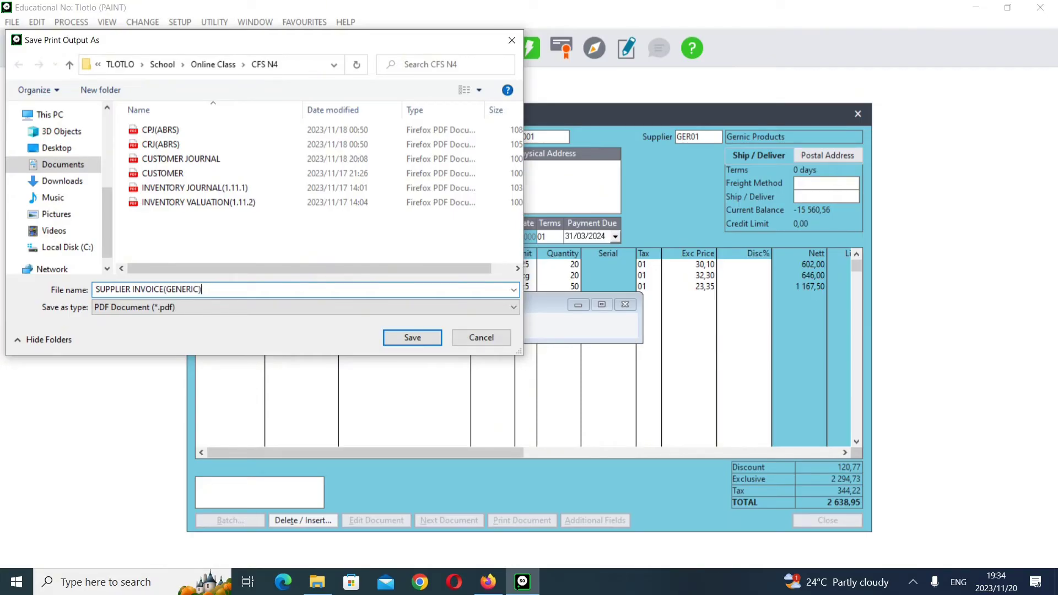
{"action": "left_click", "coordinate": [433, 340]}
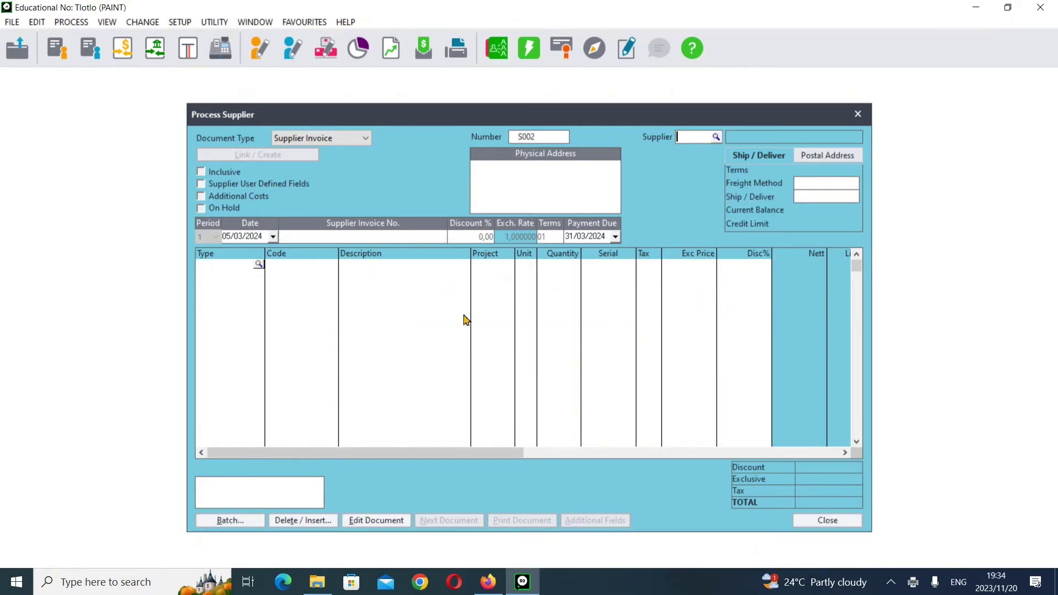
Review the next supplier tax invoices in the exam paper, from Dinga's Labels and Build It Buffalo, including their numbered notes
{"action": "left_click", "coordinate": [489, 583]}
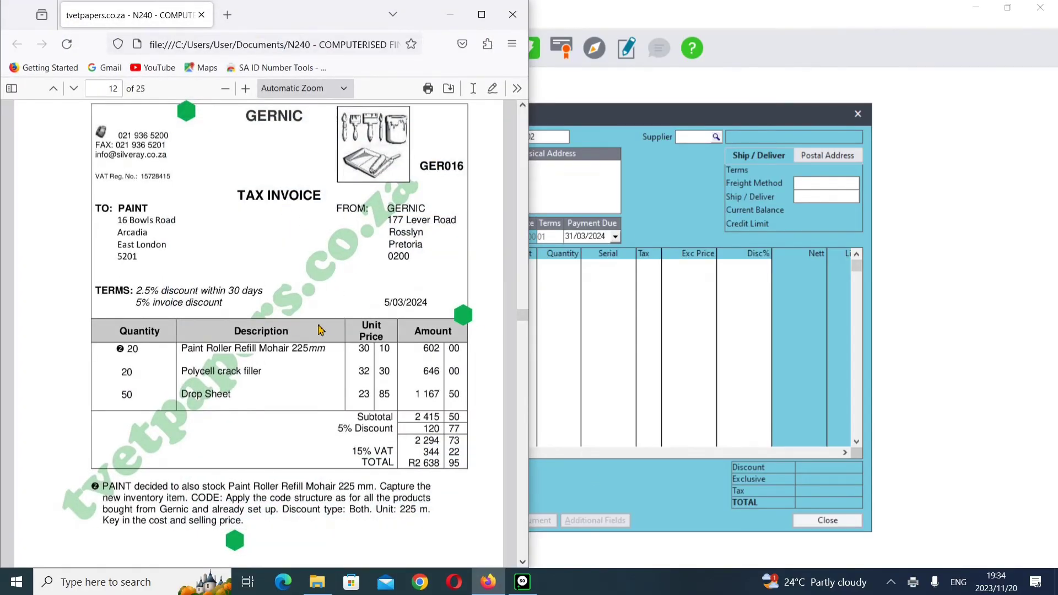
{"action": "scroll", "coordinate": [320, 331], "scroll_direction": "down", "scroll_amount": 4}
{"action": "scroll", "coordinate": [320, 332], "scroll_direction": "down", "scroll_amount": 6}
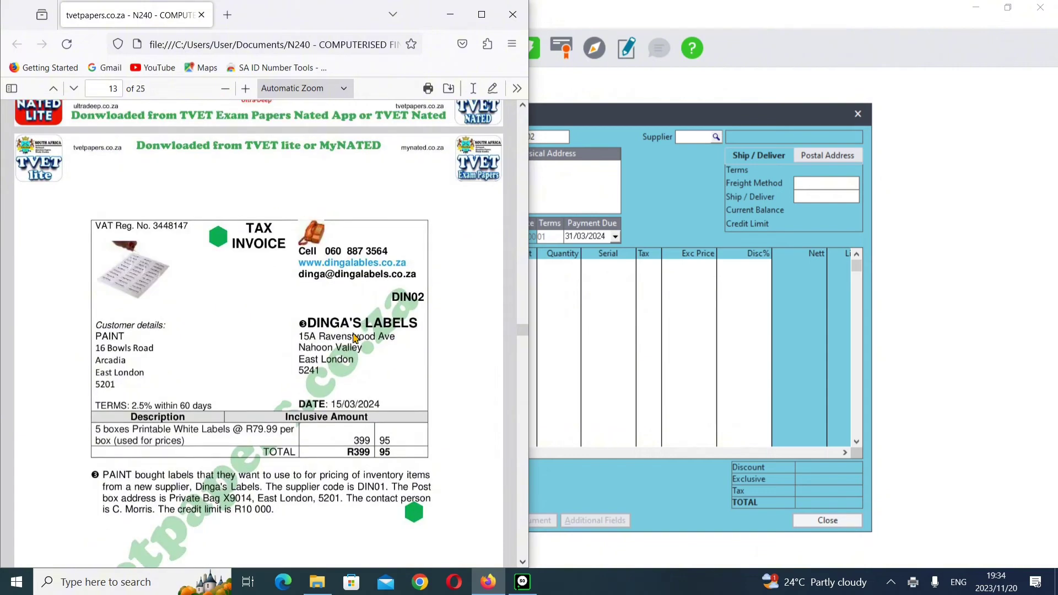
{"action": "scroll", "coordinate": [213, 420], "scroll_direction": "down", "scroll_amount": 1}
{"action": "scroll", "coordinate": [210, 416], "scroll_direction": "down", "scroll_amount": 1}
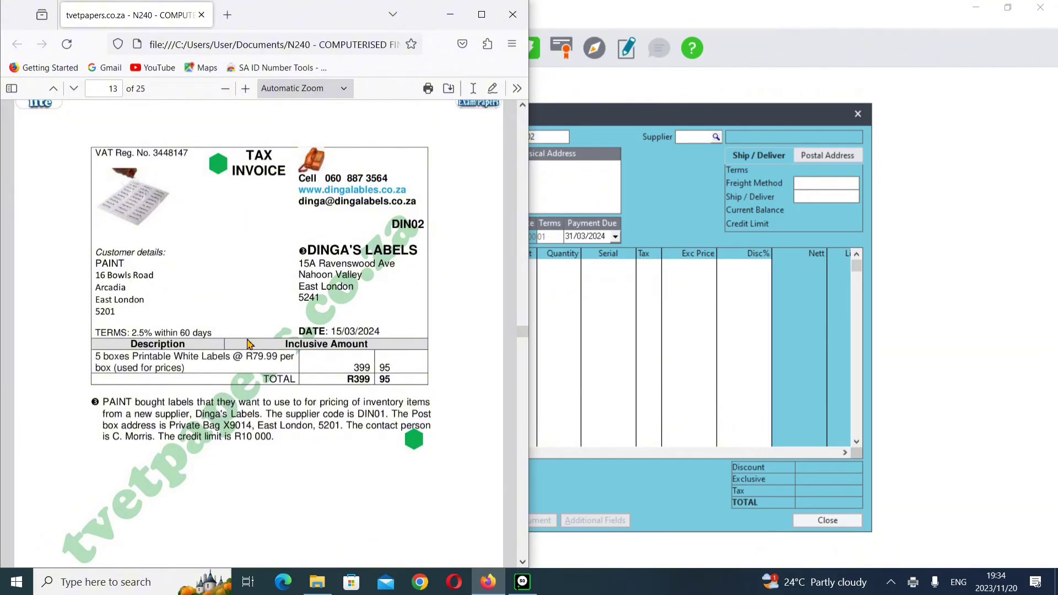
{"action": "scroll", "coordinate": [247, 345], "scroll_direction": "down", "scroll_amount": 10}
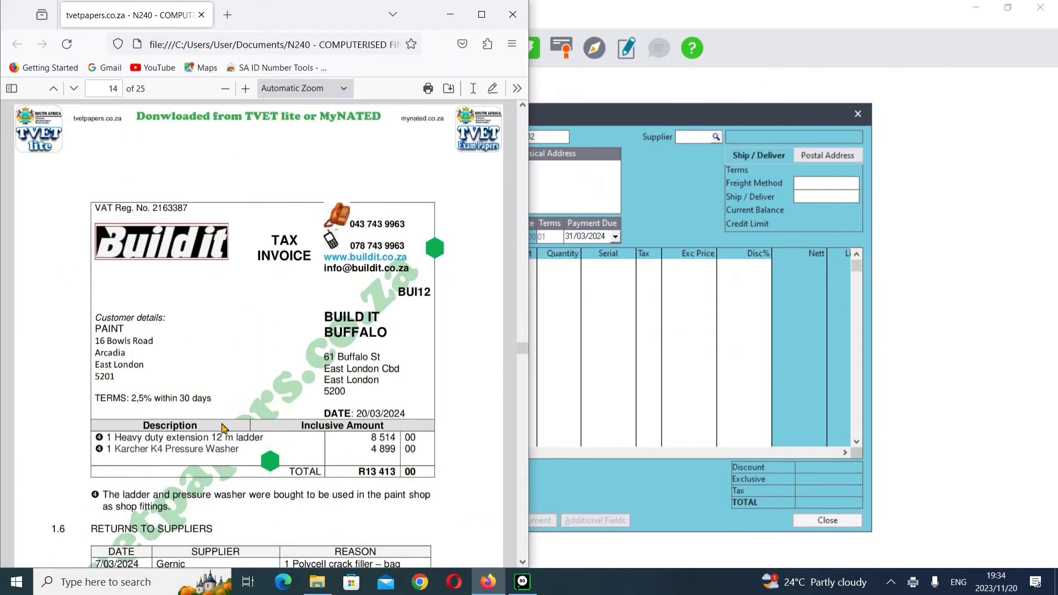
{"action": "scroll", "coordinate": [218, 424], "scroll_direction": "down", "scroll_amount": 1}
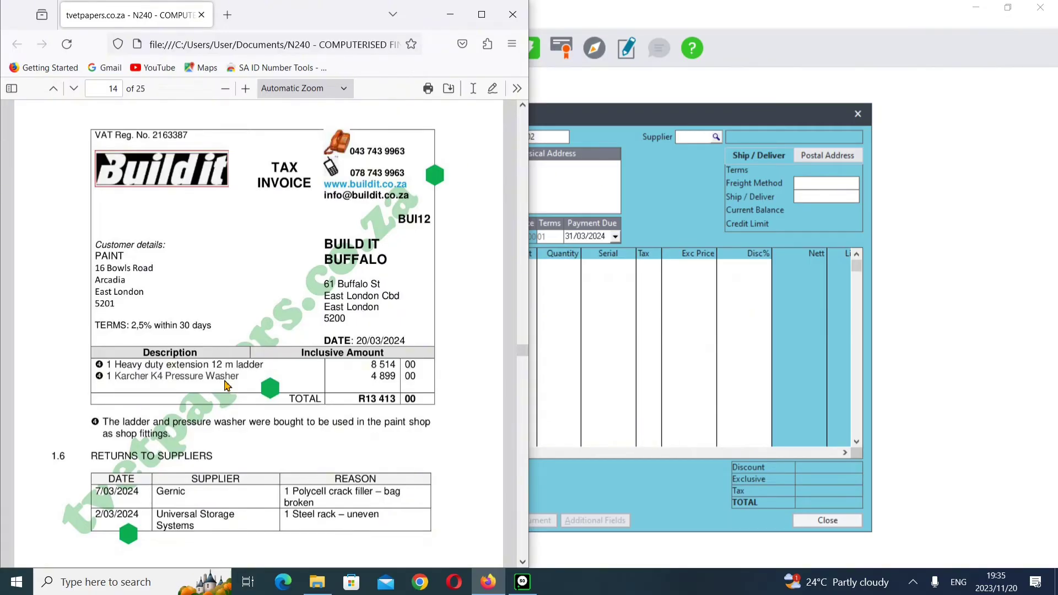
{"action": "scroll", "coordinate": [323, 320], "scroll_direction": "up", "scroll_amount": 6}
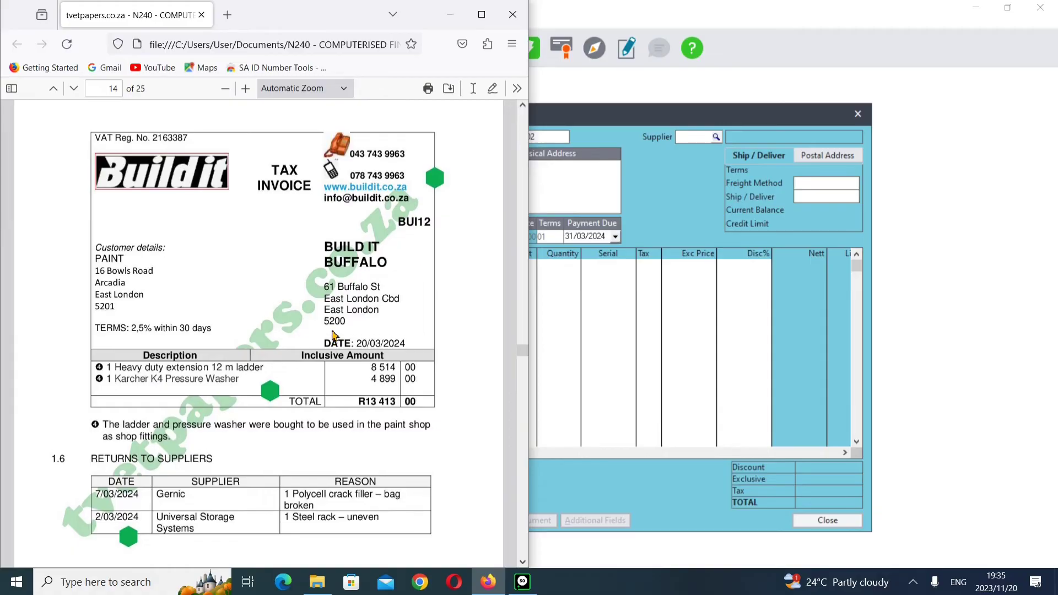
{"action": "scroll", "coordinate": [324, 320], "scroll_direction": "down", "scroll_amount": 6}
{"action": "scroll", "coordinate": [267, 212], "scroll_direction": "up", "scroll_amount": 2}
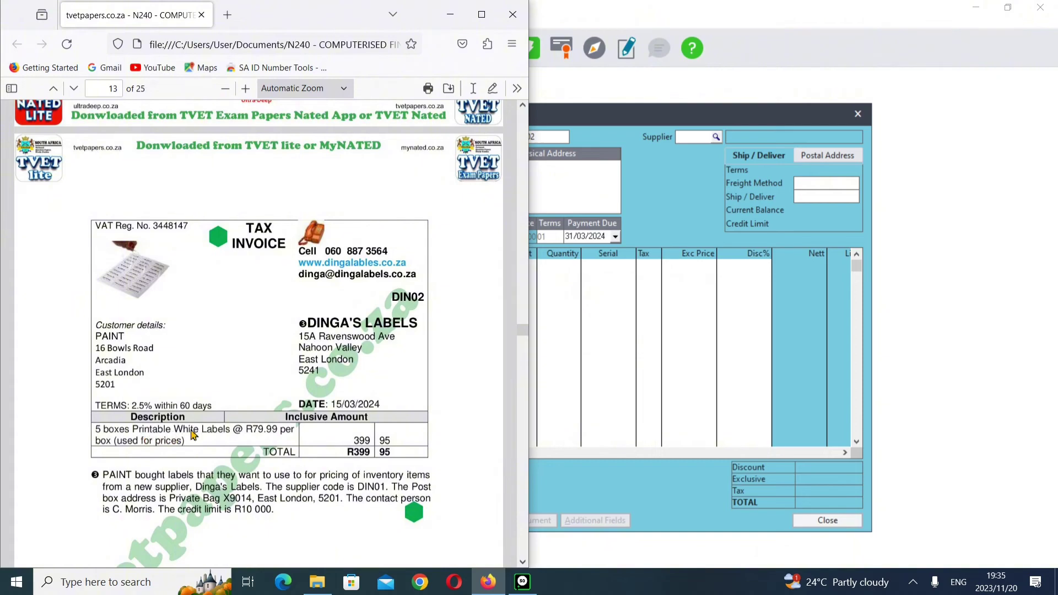
{"action": "scroll", "coordinate": [352, 425], "scroll_direction": "down", "scroll_amount": 5}
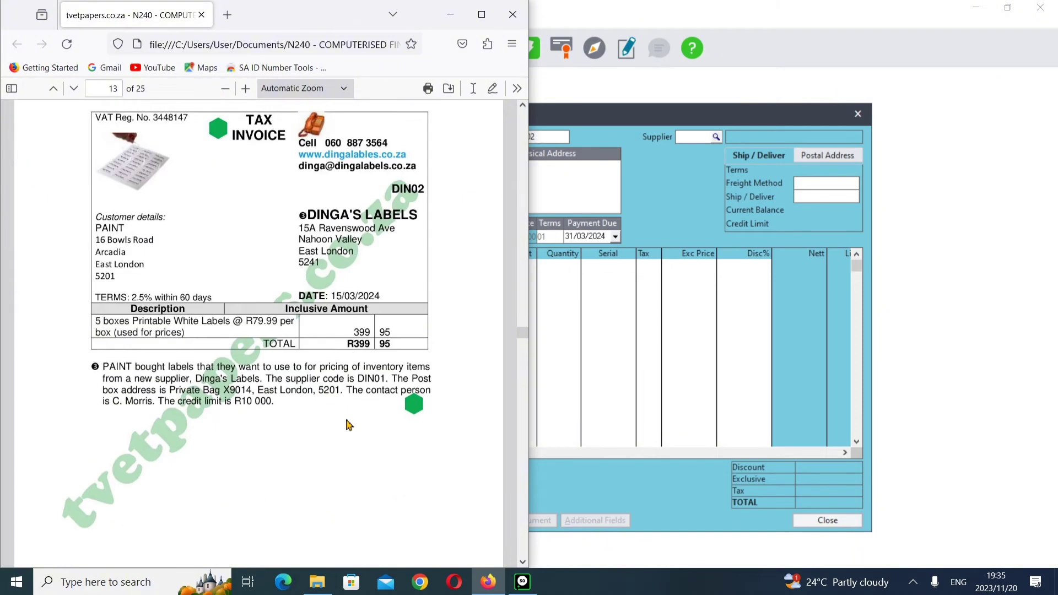
{"action": "scroll", "coordinate": [348, 426], "scroll_direction": "down", "scroll_amount": 2}
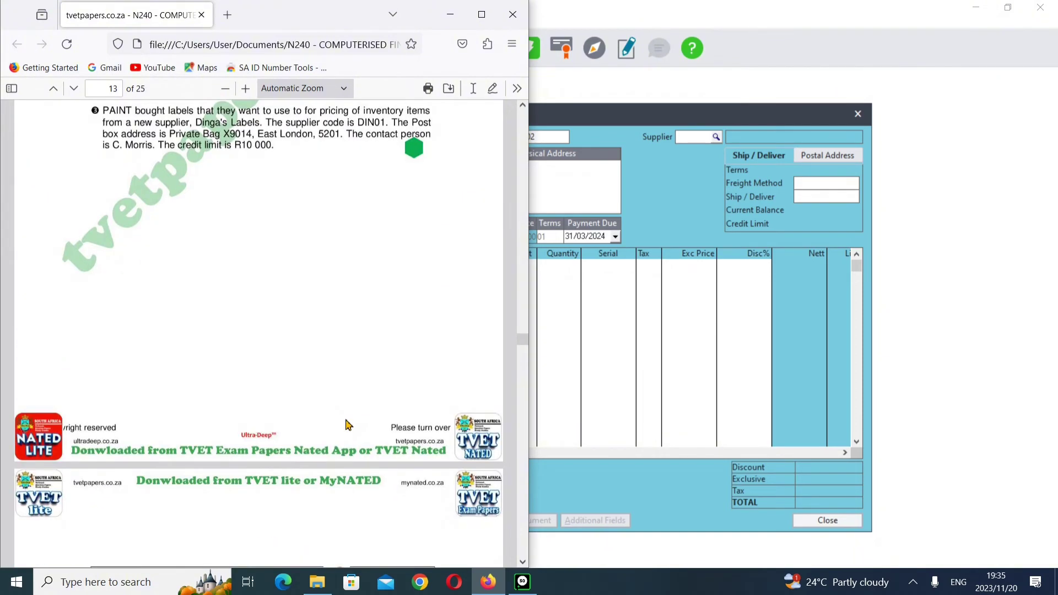
{"action": "scroll", "coordinate": [348, 426], "scroll_direction": "up", "scroll_amount": 3}
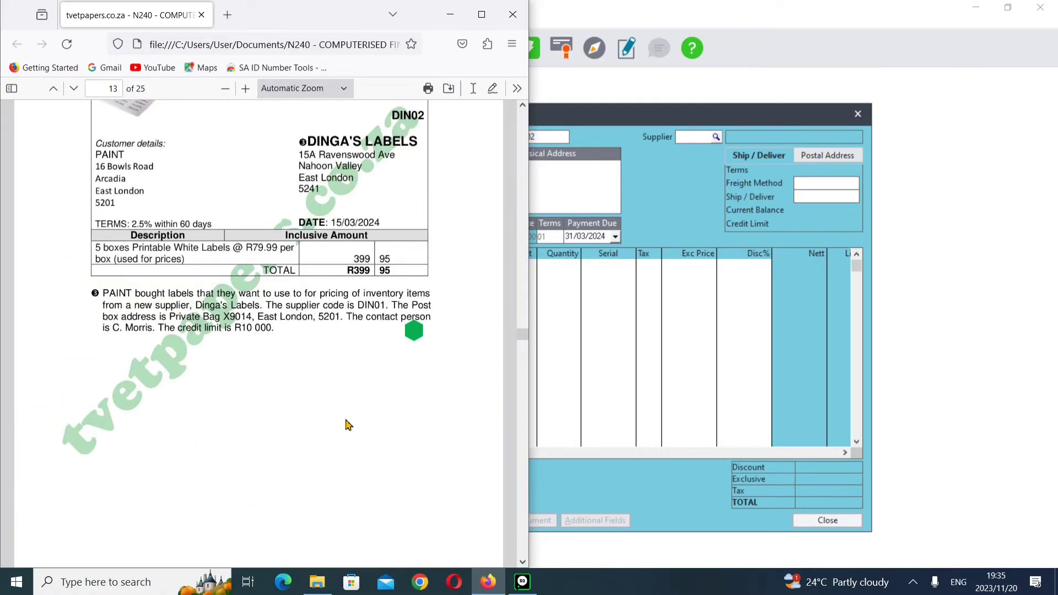
{"action": "scroll", "coordinate": [348, 426], "scroll_direction": "up", "scroll_amount": 1}
Read section 1.6, Returns to Suppliers, in the exam paper and change the supplier document type to Debit Note
{"action": "scroll", "coordinate": [348, 426], "scroll_direction": "down", "scroll_amount": 9}
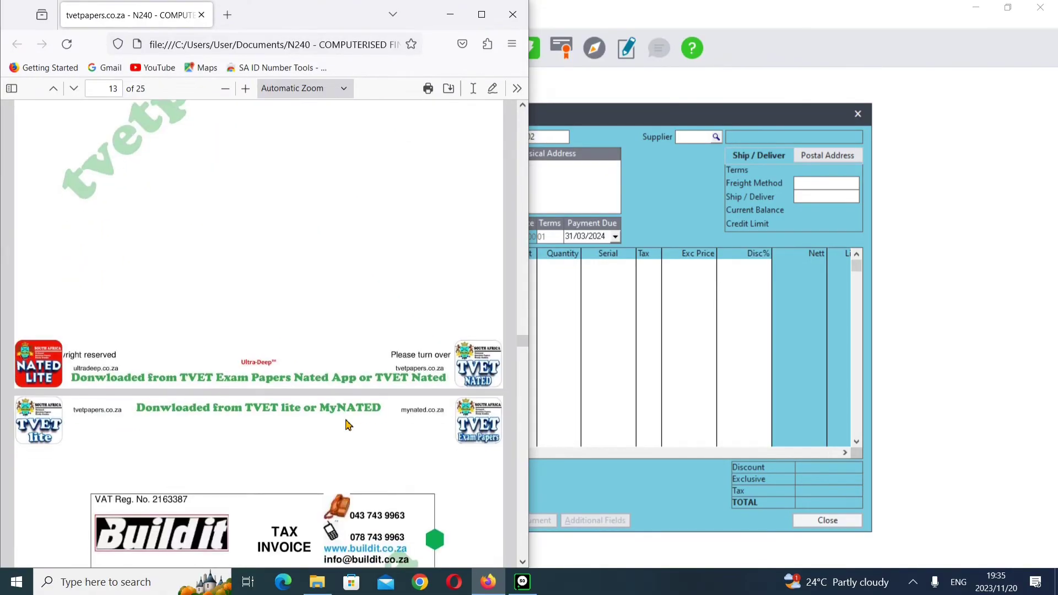
{"action": "scroll", "coordinate": [349, 426], "scroll_direction": "down", "scroll_amount": 4}
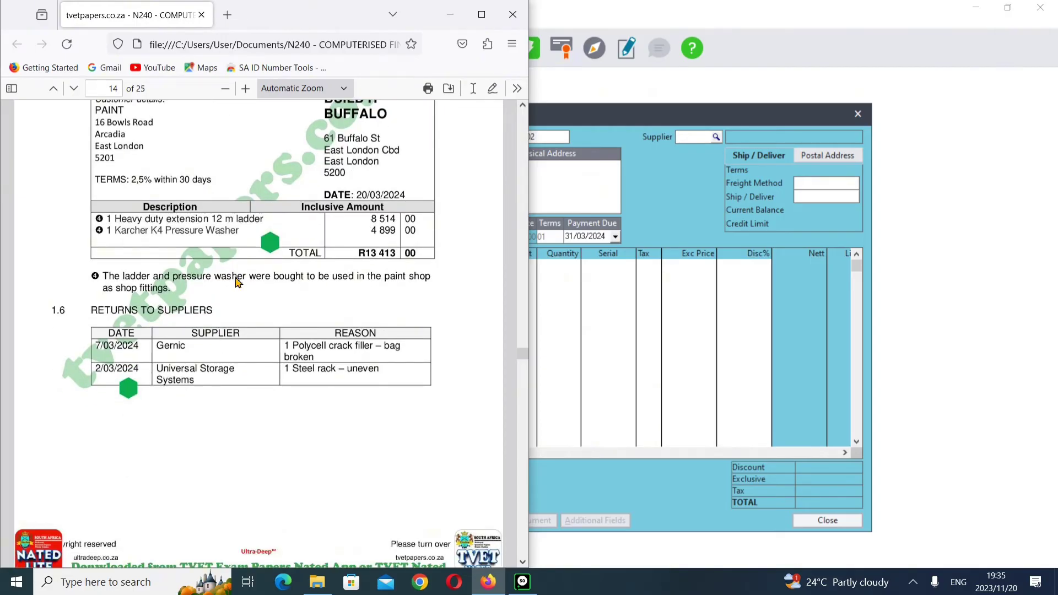
{"action": "scroll", "coordinate": [238, 283], "scroll_direction": "down", "scroll_amount": 2}
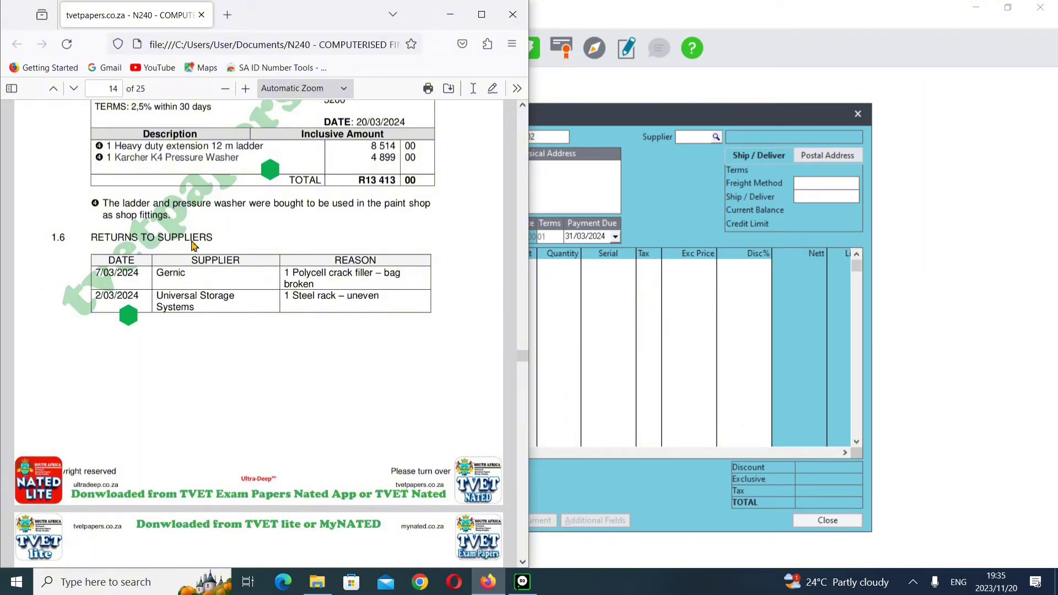
{"action": "left_click", "coordinate": [603, 119]}
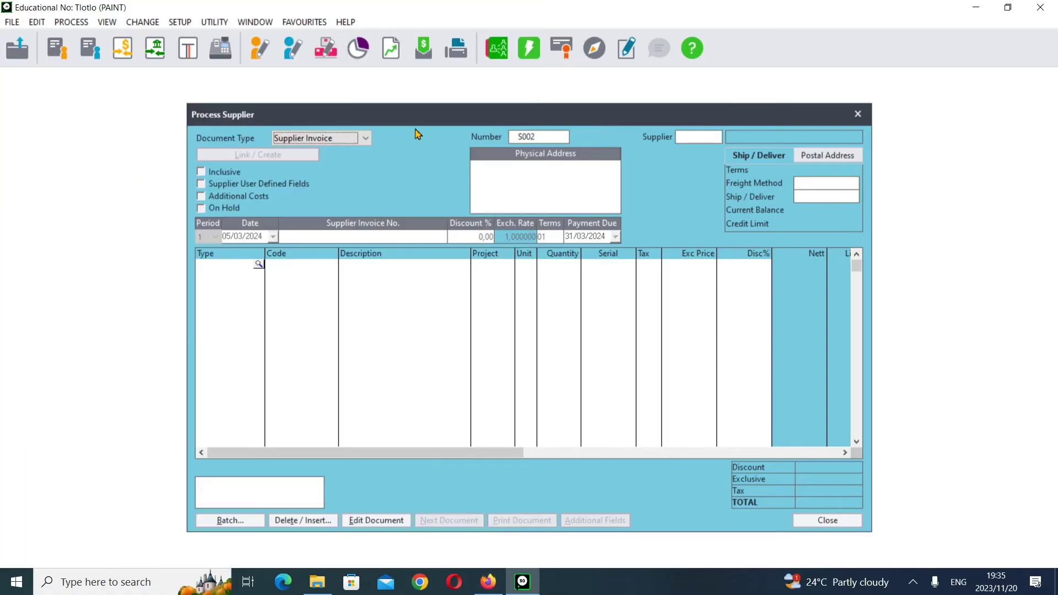
{"action": "left_click", "coordinate": [365, 140]}
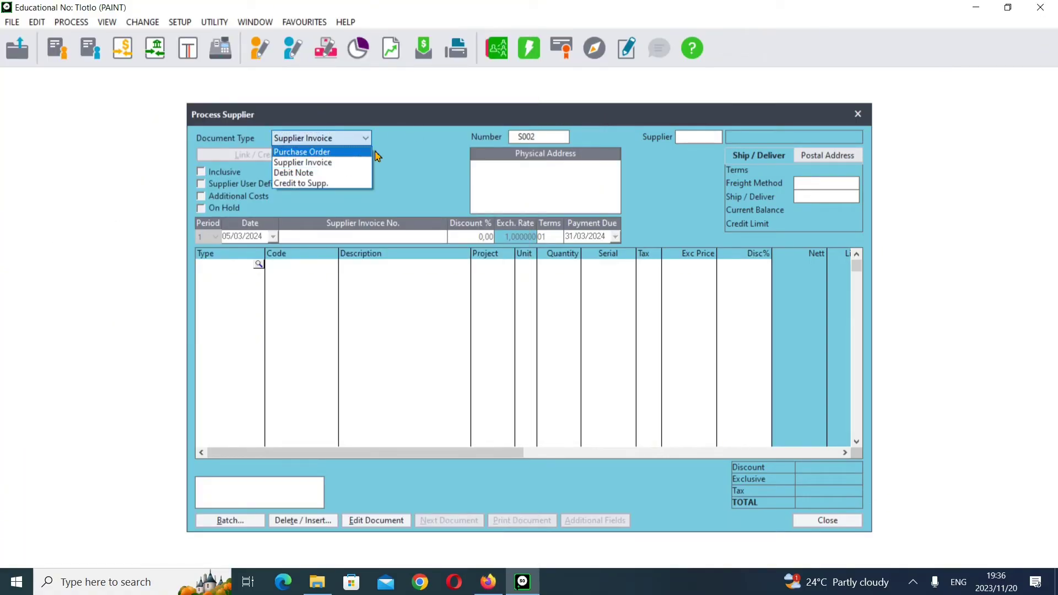
{"action": "left_click", "coordinate": [322, 174]}
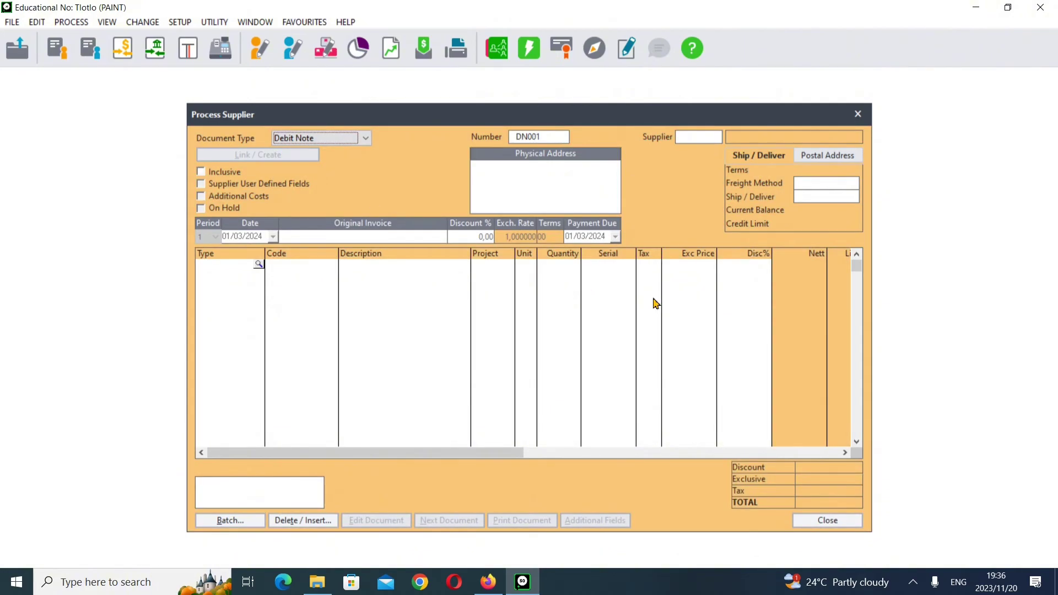
Check the first return in the exam paper and select Gernic Products (GER01) as the debit note's supplier, dismissing the date warning
{"action": "key", "text": "Tab"}
{"action": "key", "text": "Tab"}
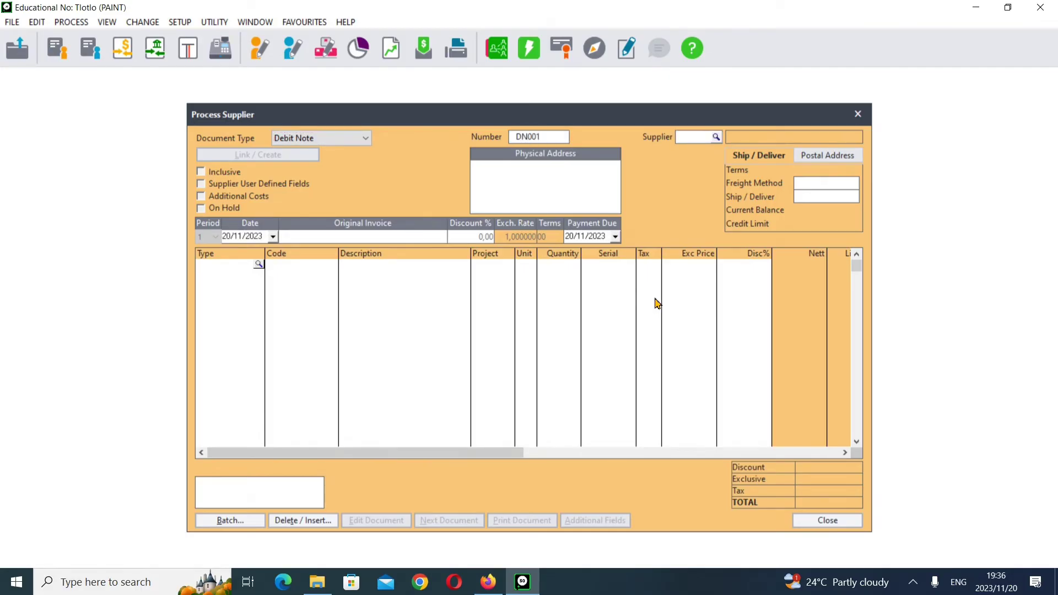
{"action": "left_click", "coordinate": [487, 582]}
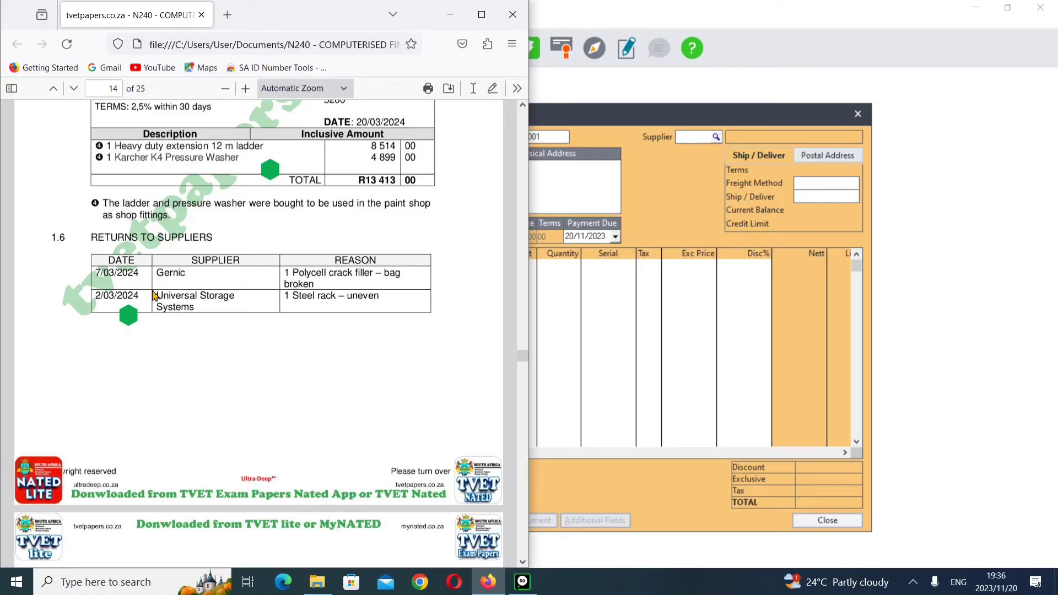
{"action": "left_click", "coordinate": [447, 20]}
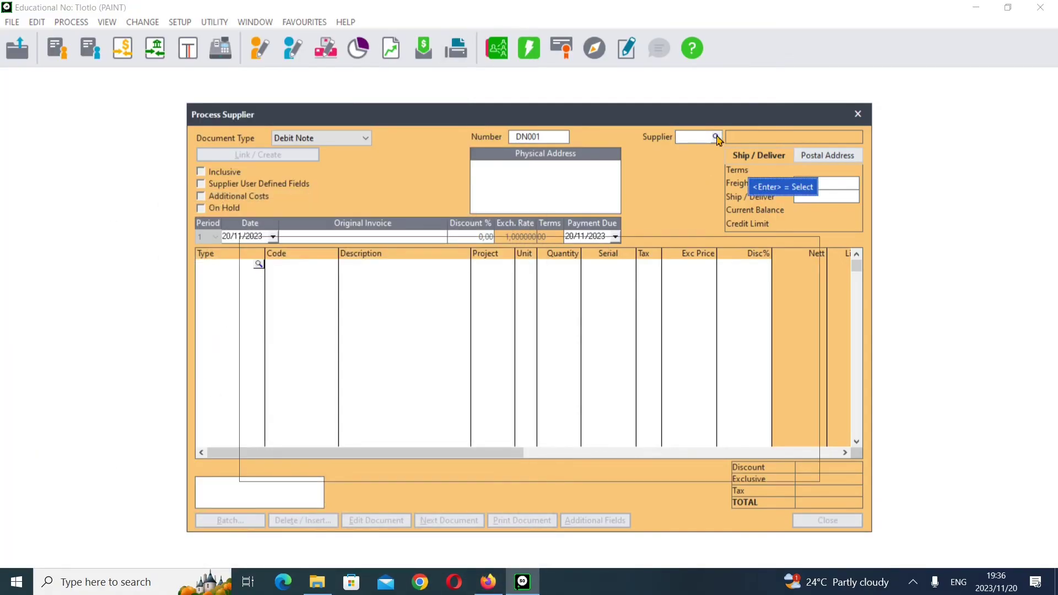
{"action": "left_click", "coordinate": [716, 137]}
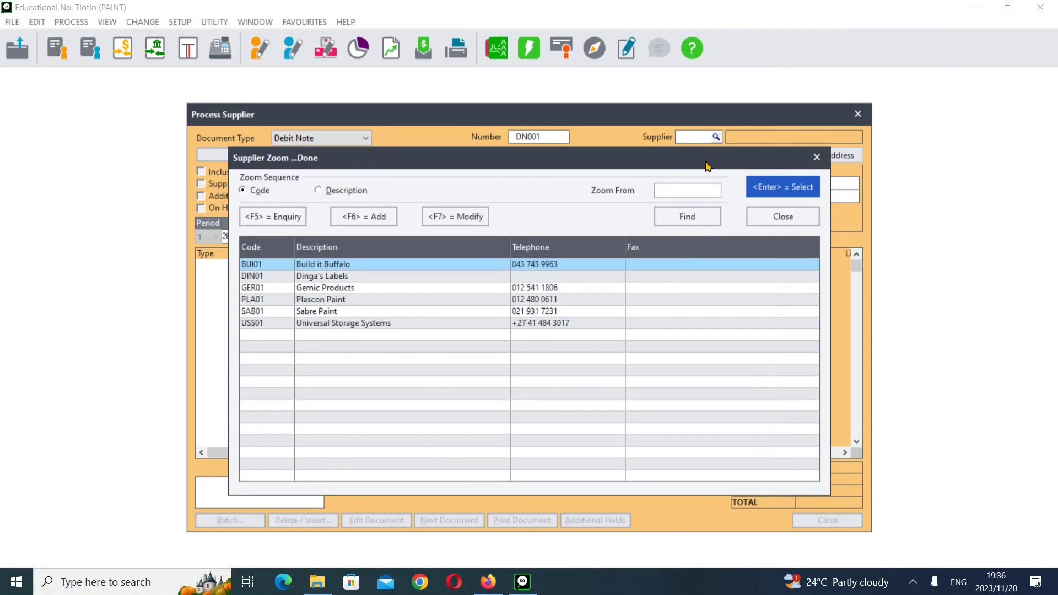
{"action": "left_click", "coordinate": [325, 289]}
{"action": "double_click", "coordinate": [324, 289]}
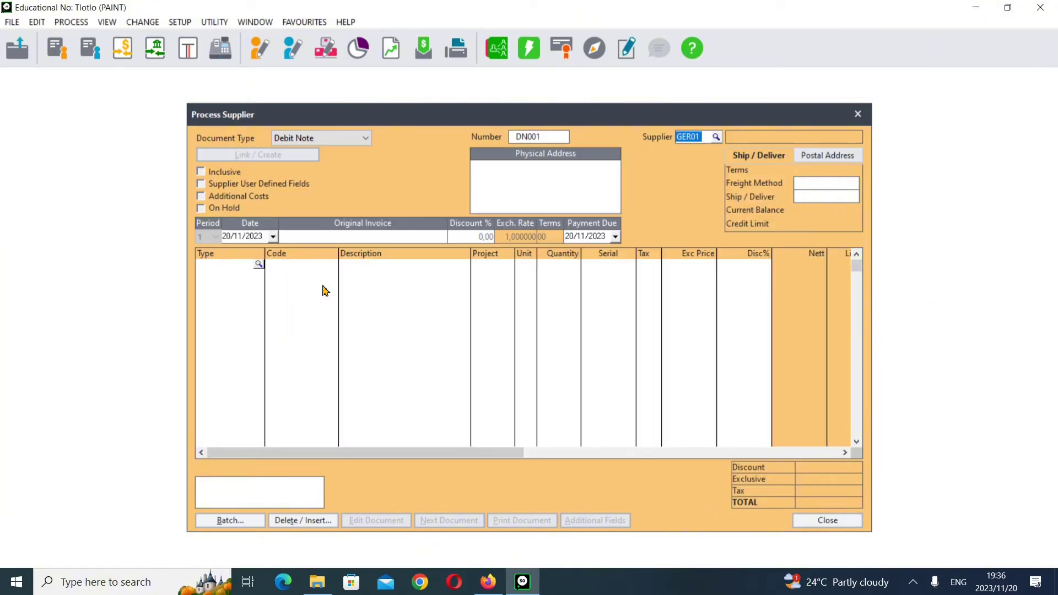
{"action": "key", "text": "Tab"}
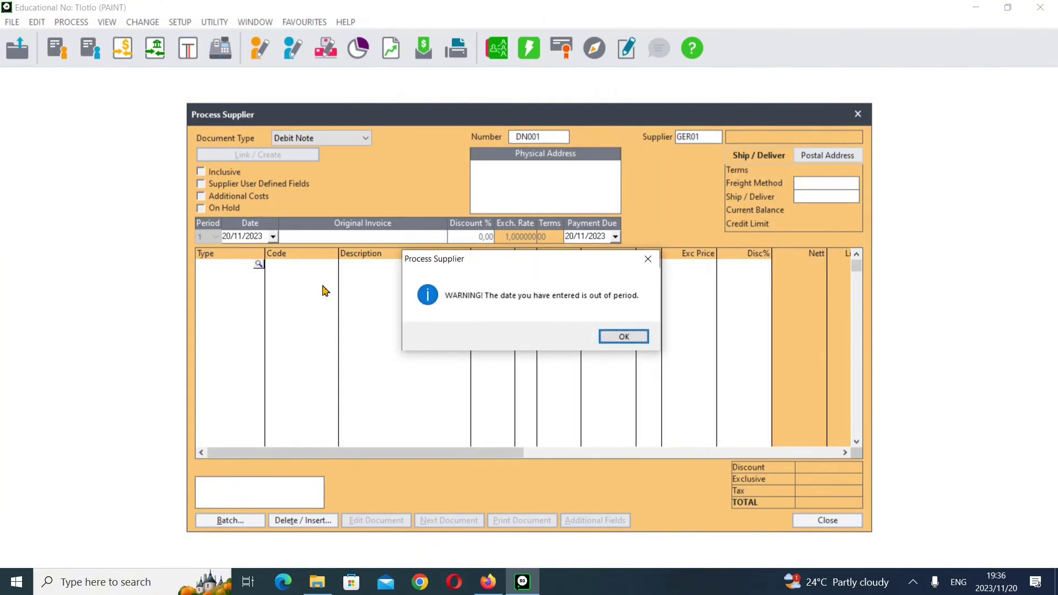
{"action": "left_click", "coordinate": [629, 338]}
{"action": "key", "text": "Return"}
{"action": "key", "text": "Return"}
{"action": "key", "text": "Return"}
{"action": "key", "text": "Return"}
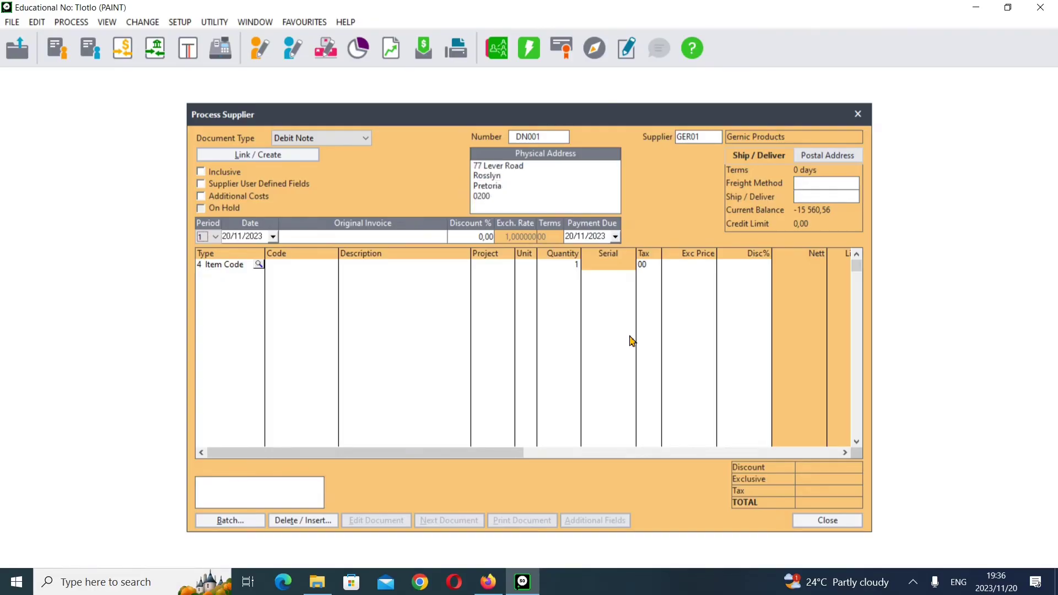
Set the debit note to period 1 and date it 07/03/2024, as given for the Gernic return in the exam paper
{"action": "left_click", "coordinate": [215, 237]}
{"action": "left_click", "coordinate": [205, 249]}
{"action": "key", "text": "Tab"}
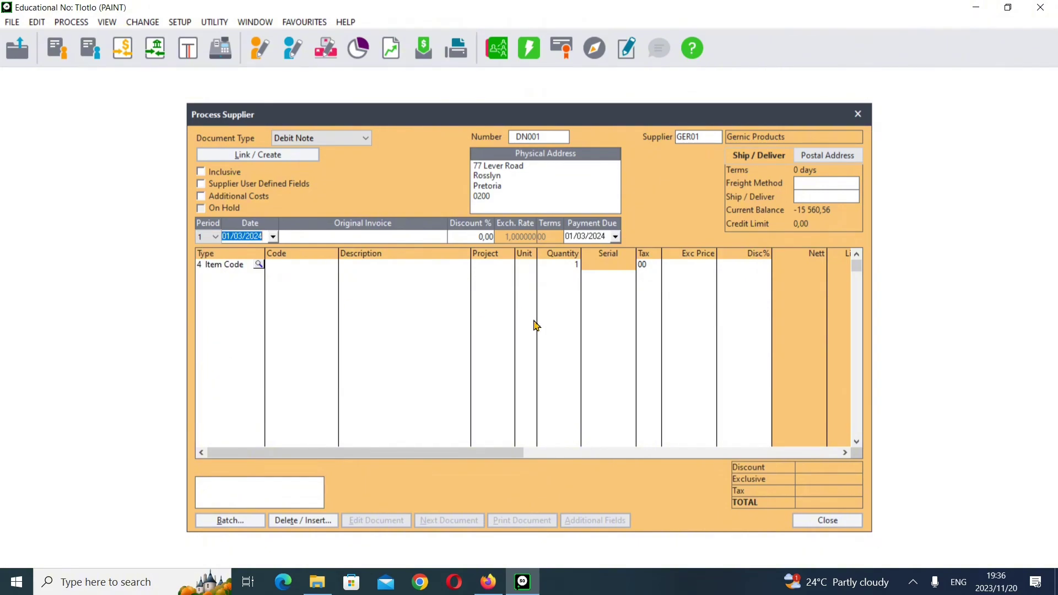
{"action": "left_click", "coordinate": [489, 583]}
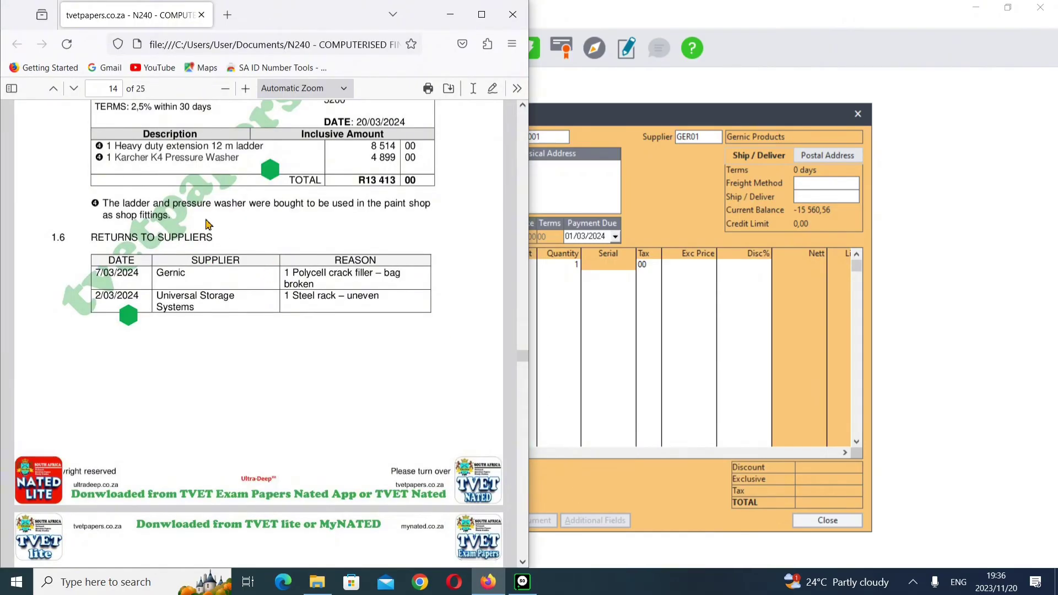
{"action": "scroll", "coordinate": [272, 246], "scroll_direction": "up", "scroll_amount": 2}
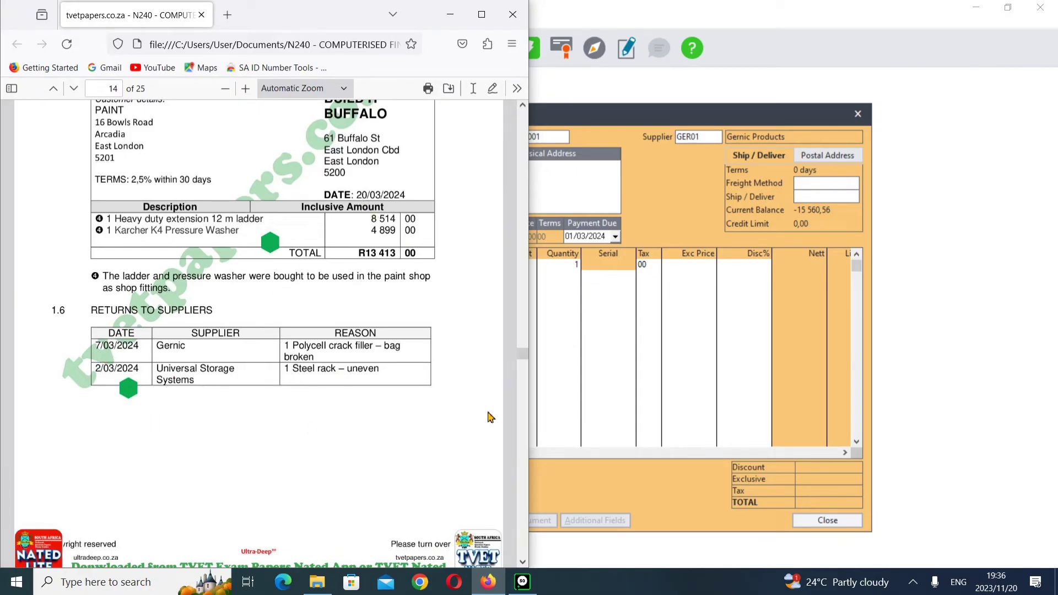
{"action": "left_click", "coordinate": [450, 15]}
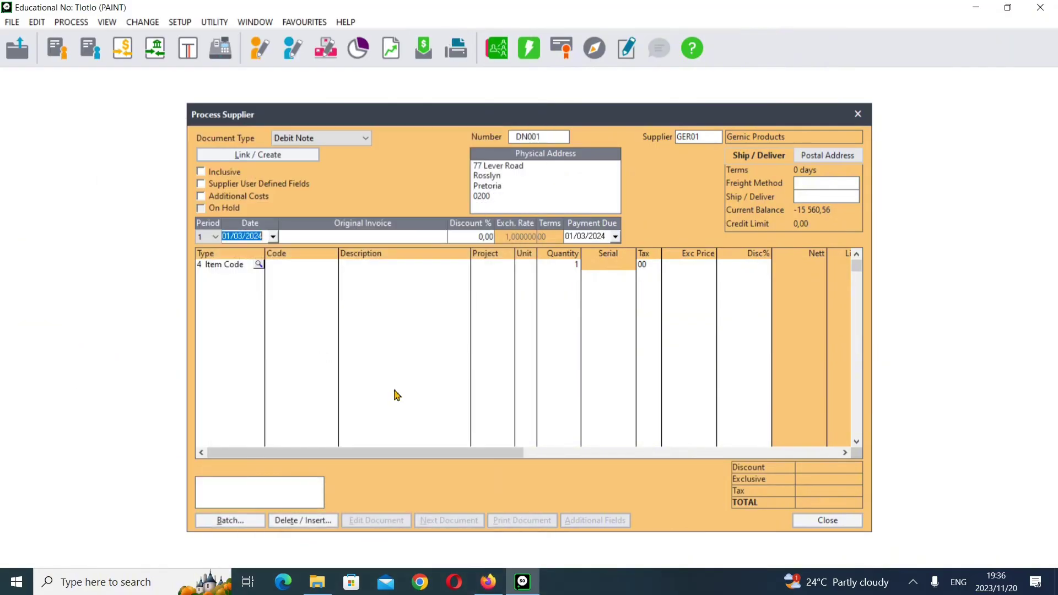
{"action": "type", "text": "07"}
{"action": "key", "text": "Tab"}
Enter GER016 as the original invoice with a 5% discount, checking both against the Gernic tax invoice in the exam paper
{"action": "mouse_move", "coordinate": [494, 589]}
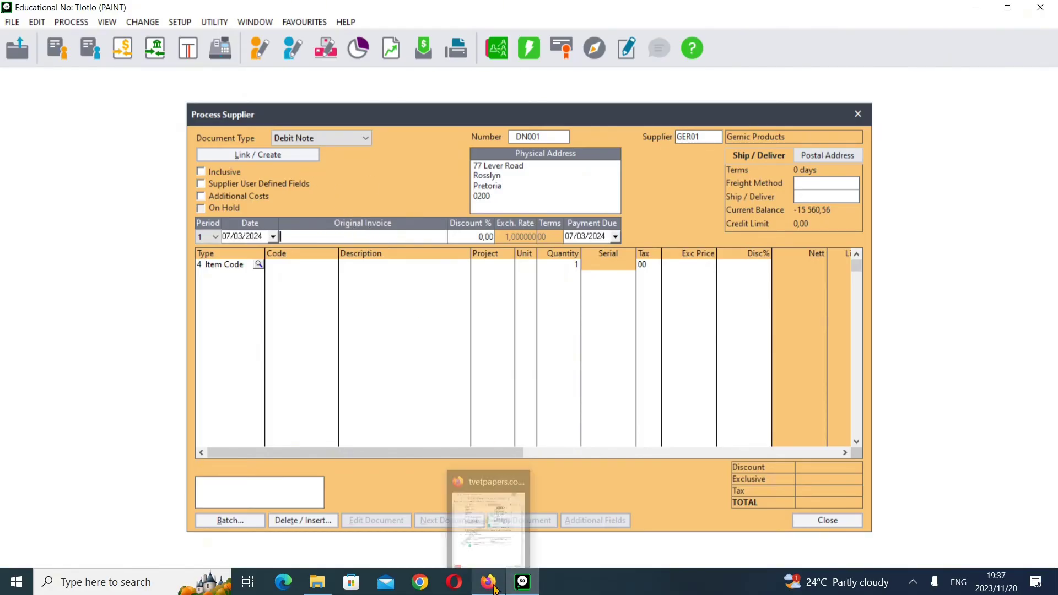
{"action": "left_click", "coordinate": [469, 512]}
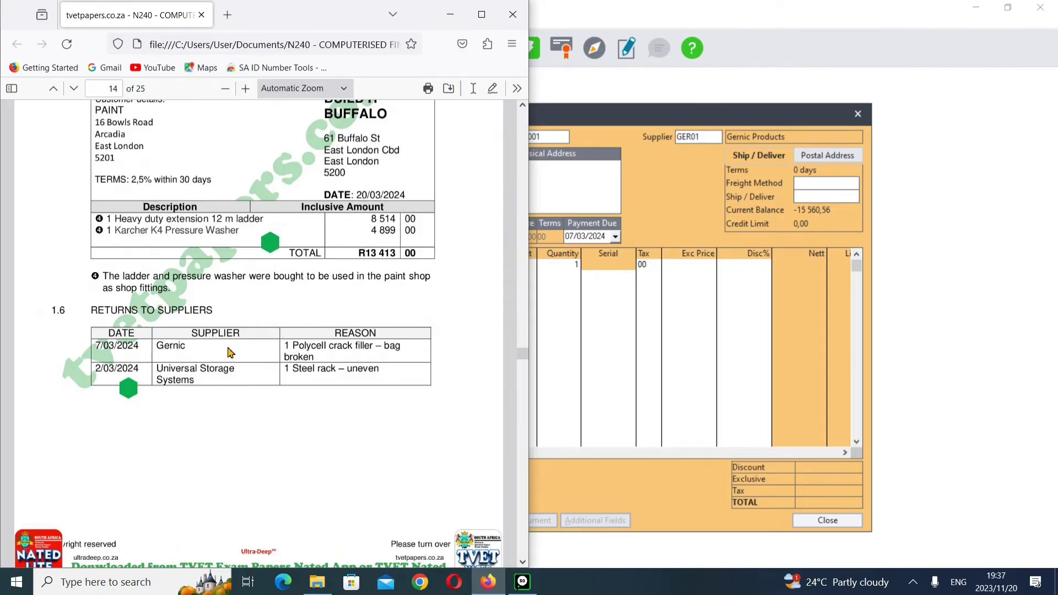
{"action": "scroll", "coordinate": [227, 353], "scroll_direction": "up", "scroll_amount": 10}
{"action": "scroll", "coordinate": [230, 353], "scroll_direction": "up", "scroll_amount": 10}
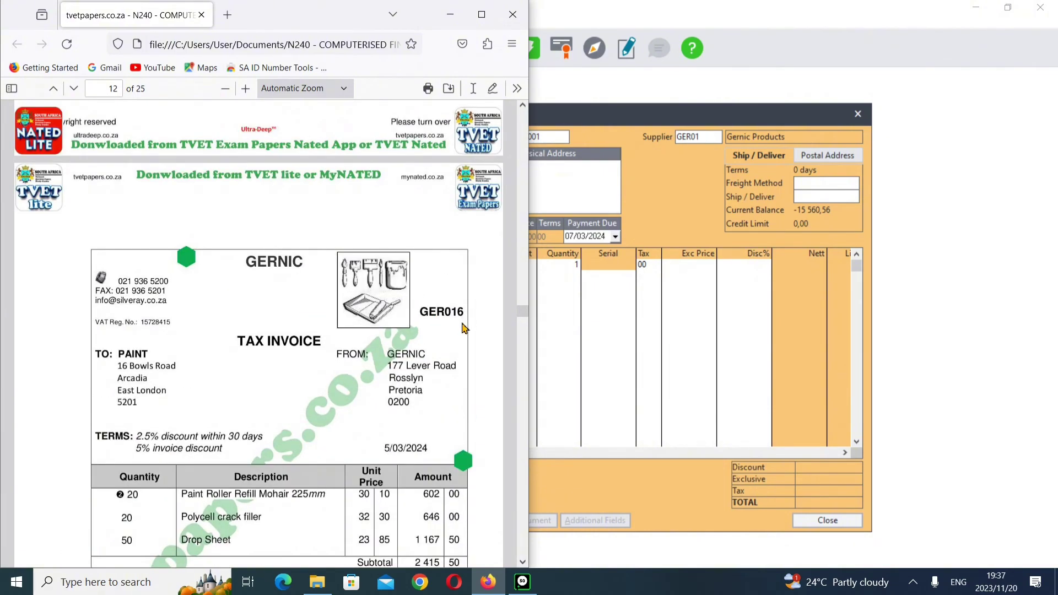
{"action": "left_click", "coordinate": [450, 15]}
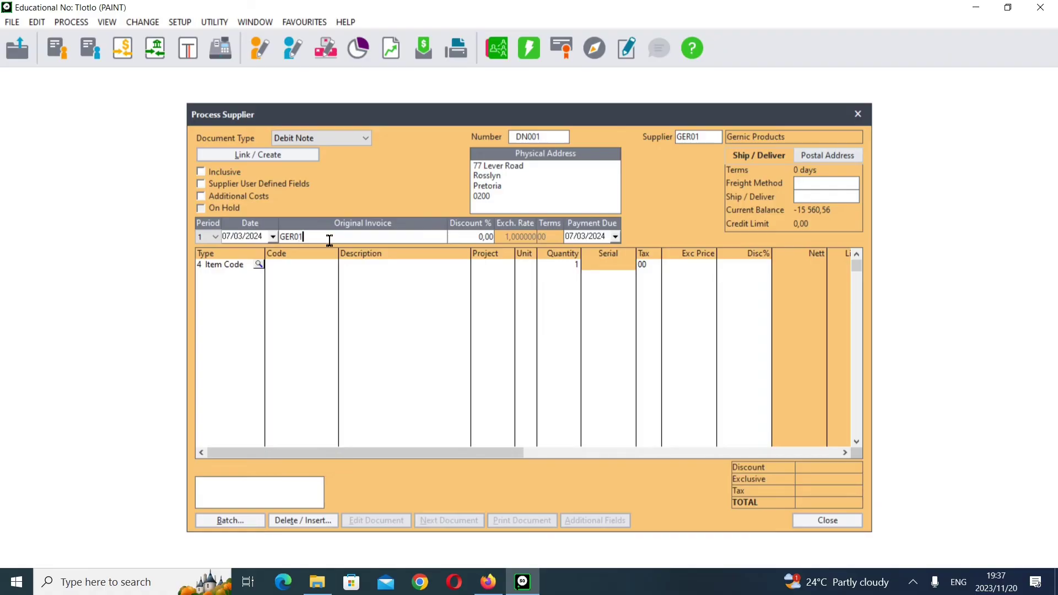
{"action": "key", "text": "Tab"}
{"action": "type", "text": "5"}
{"action": "key", "text": "Tab"}
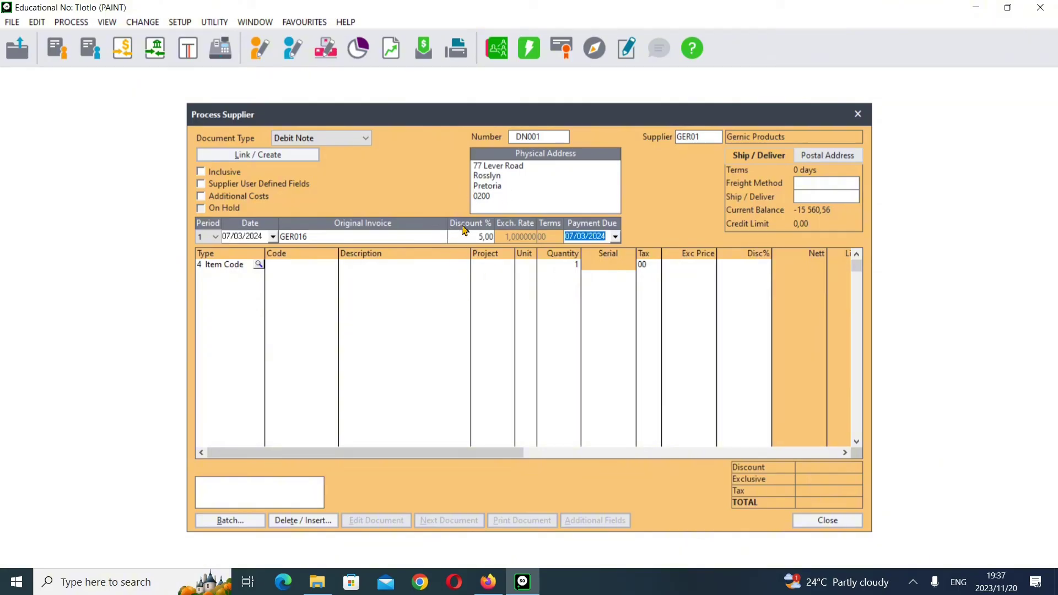
{"action": "left_click", "coordinate": [488, 582]}
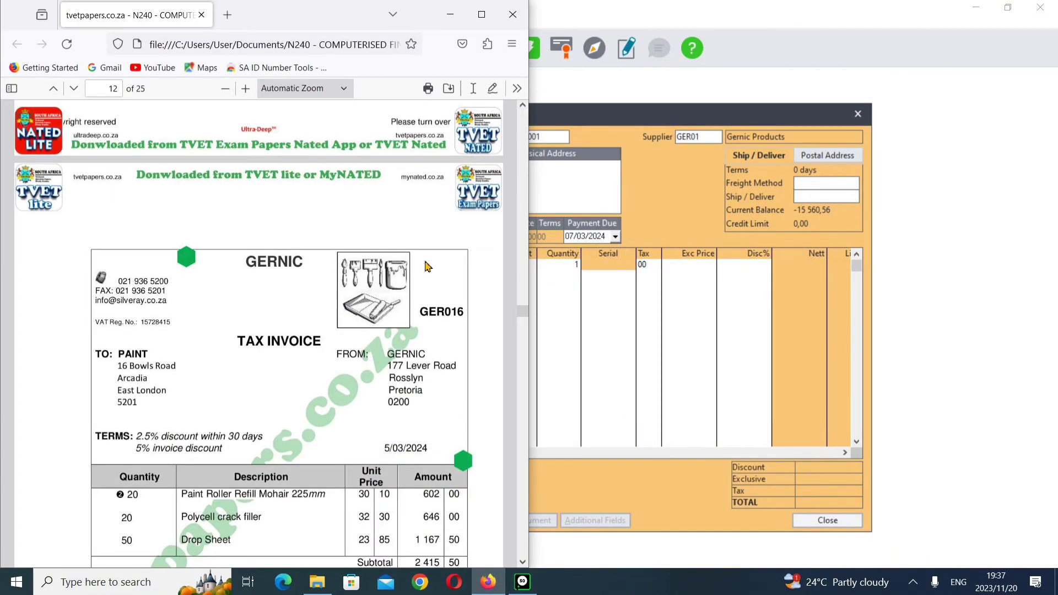
{"action": "scroll", "coordinate": [298, 325], "scroll_direction": "down", "scroll_amount": 3}
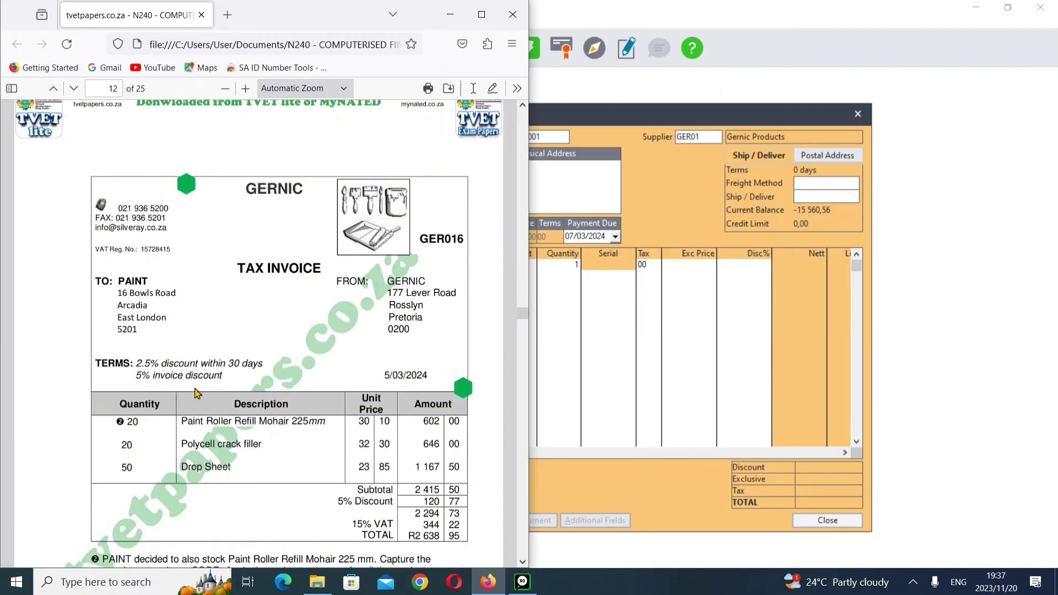
{"action": "left_click", "coordinate": [451, 14]}
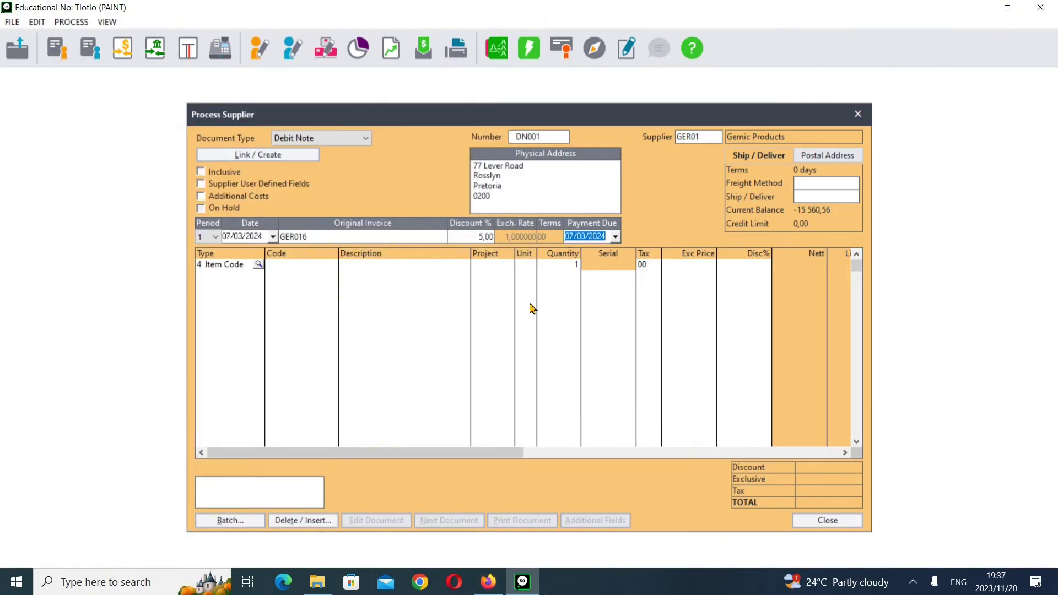
Look up the item returned to Gernic in the exam paper and add item GE06, Polycell crack filler, to the debit note
{"action": "key", "text": "Tab"}
{"action": "key", "text": "Tab"}
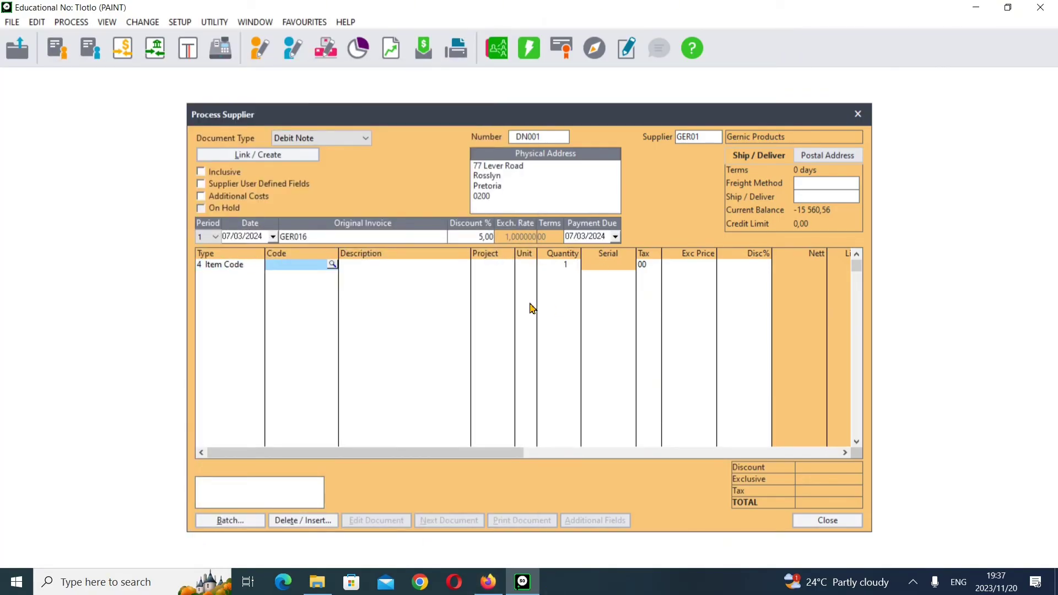
{"action": "key", "text": "Return"}
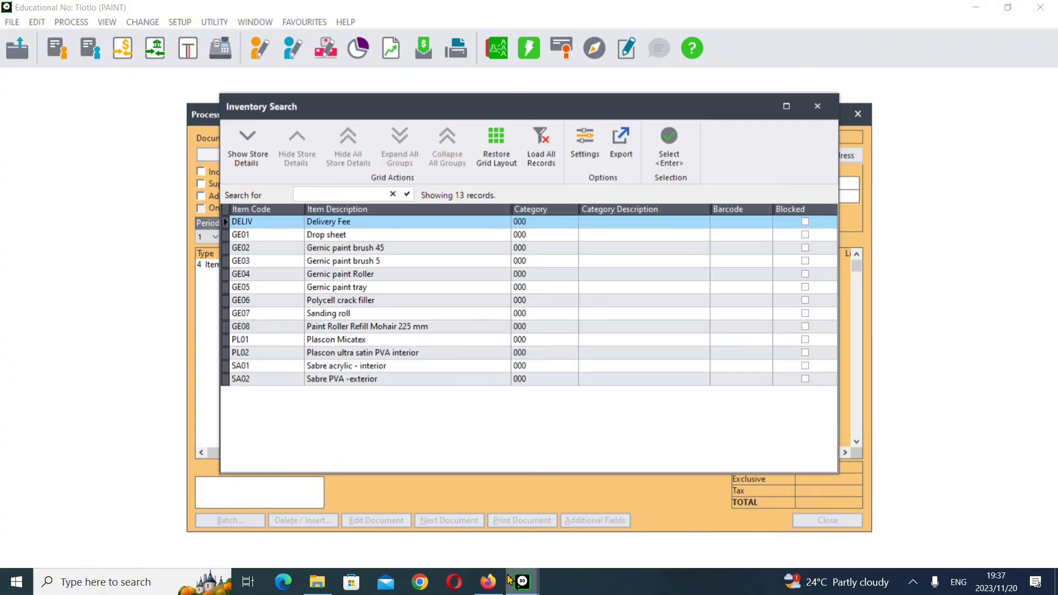
{"action": "left_click", "coordinate": [503, 580]}
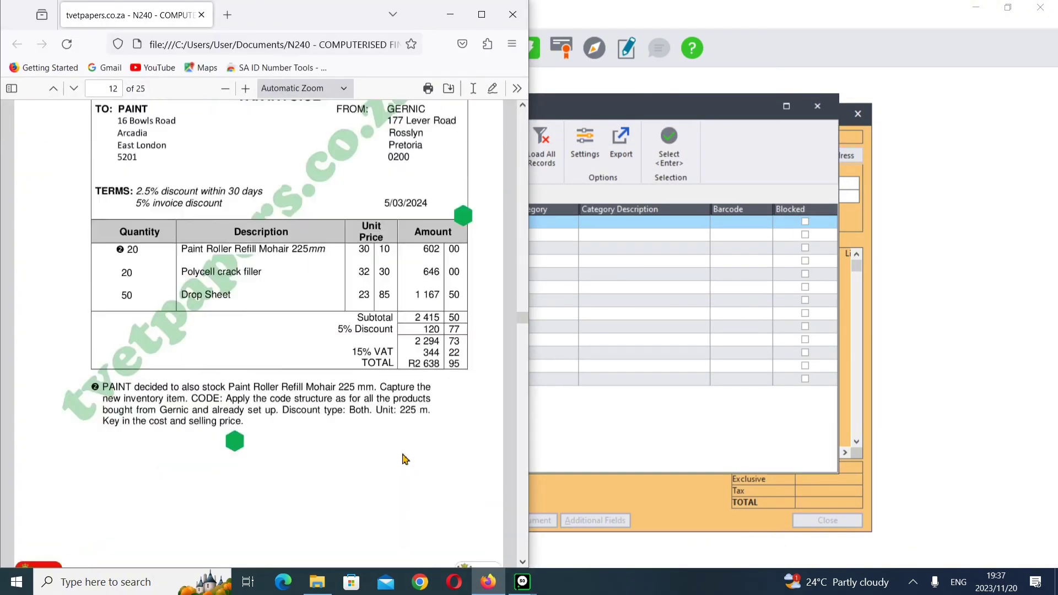
{"action": "scroll", "coordinate": [405, 459], "scroll_direction": "down", "scroll_amount": 15}
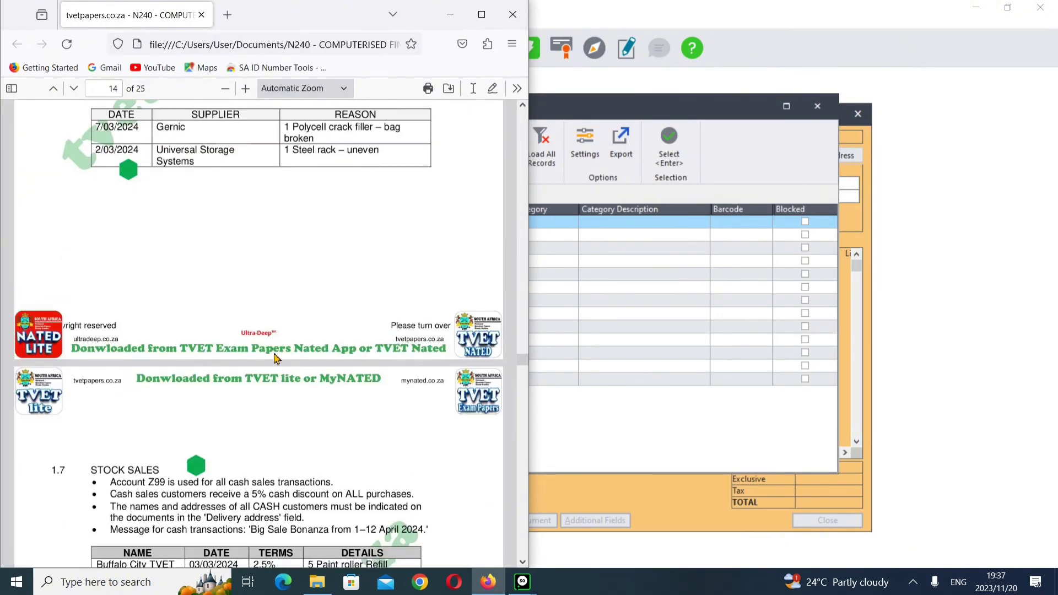
{"action": "scroll", "coordinate": [277, 359], "scroll_direction": "up", "scroll_amount": 2}
{"action": "scroll", "coordinate": [236, 329], "scroll_direction": "up", "scroll_amount": 2}
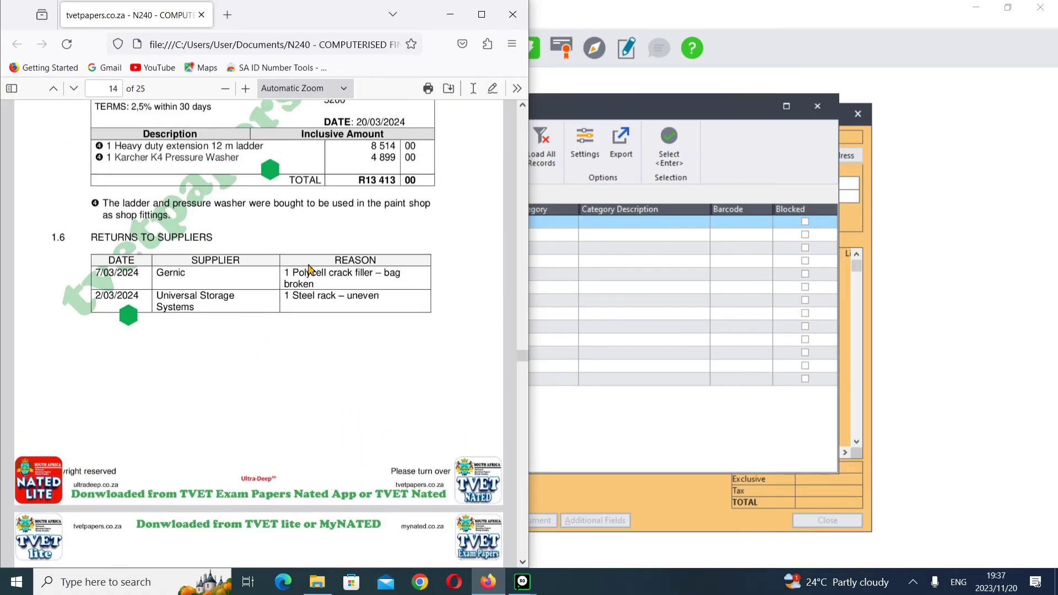
{"action": "left_click", "coordinate": [451, 15]}
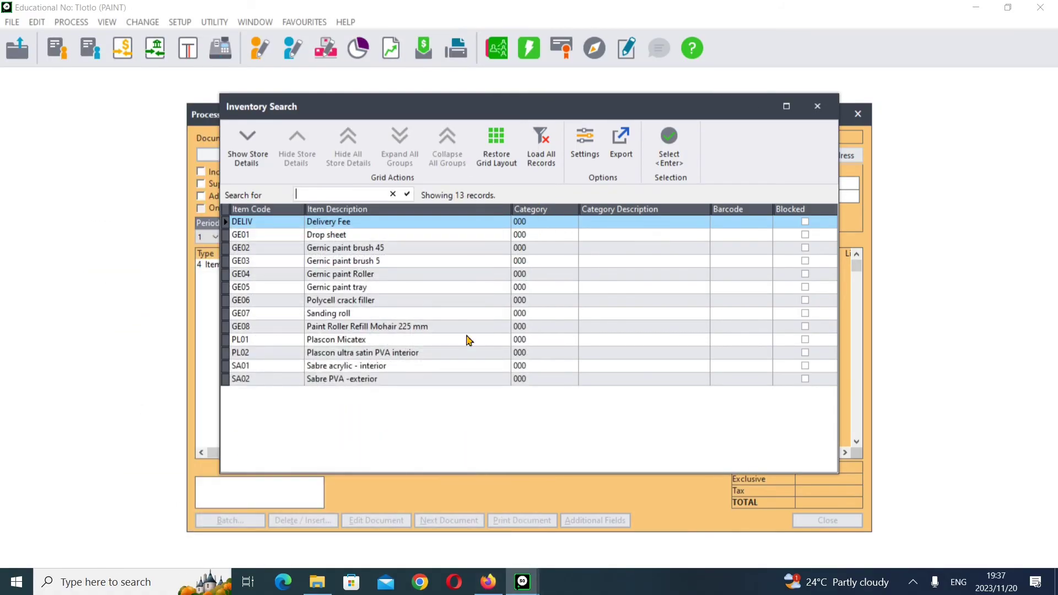
{"action": "left_click", "coordinate": [338, 304]}
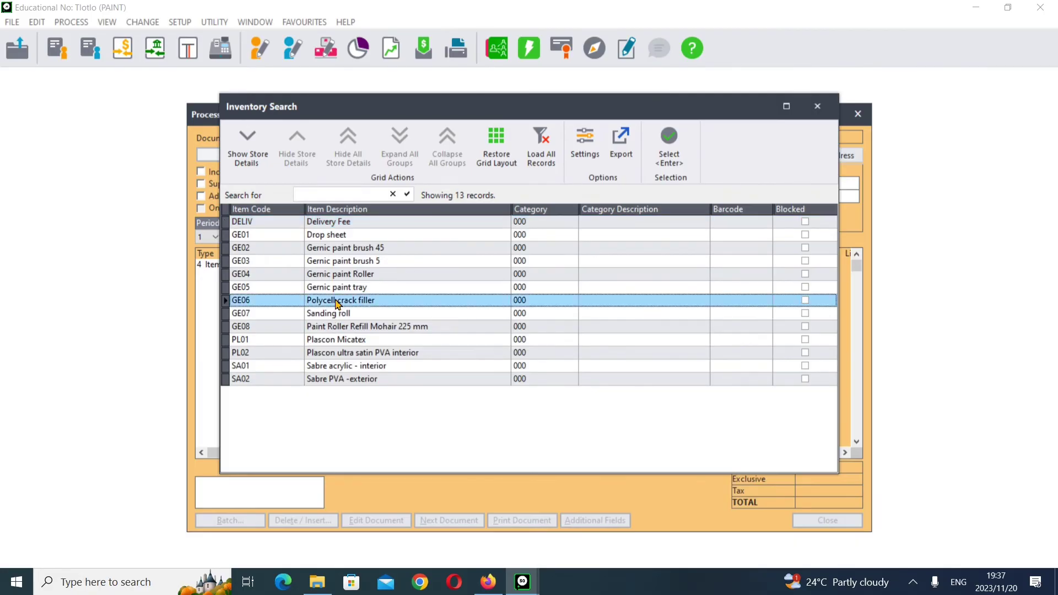
{"action": "key", "text": "Return"}
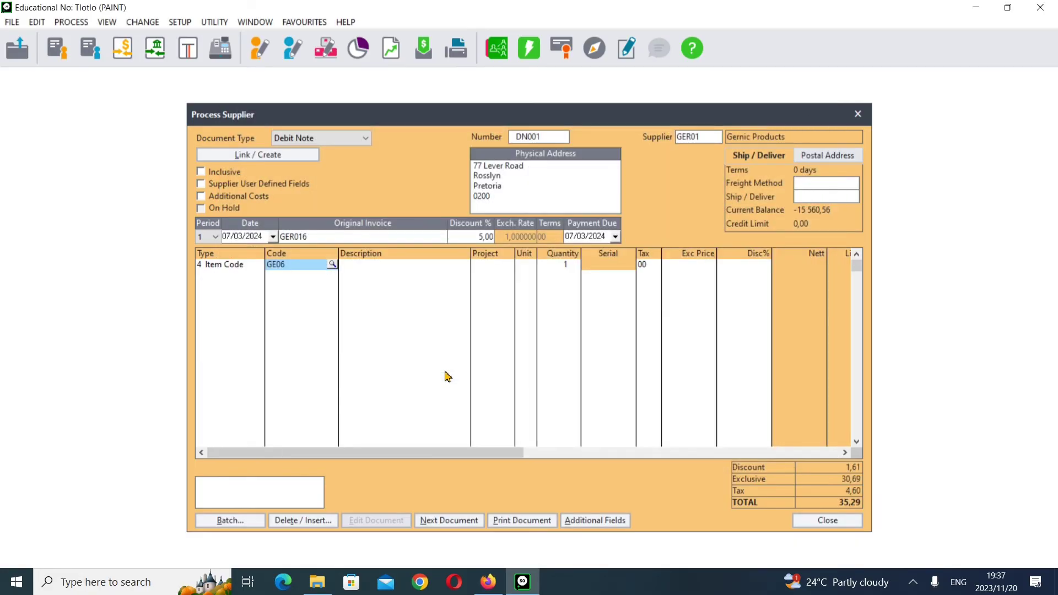
Fill in the crack filler line with quantity 1, tax type 01 (Vat - Standard rated 15%) and exclusive price 32,30
{"action": "key", "text": "Tab"}
{"action": "key", "text": "Tab"}
{"action": "key", "text": "Tab"}
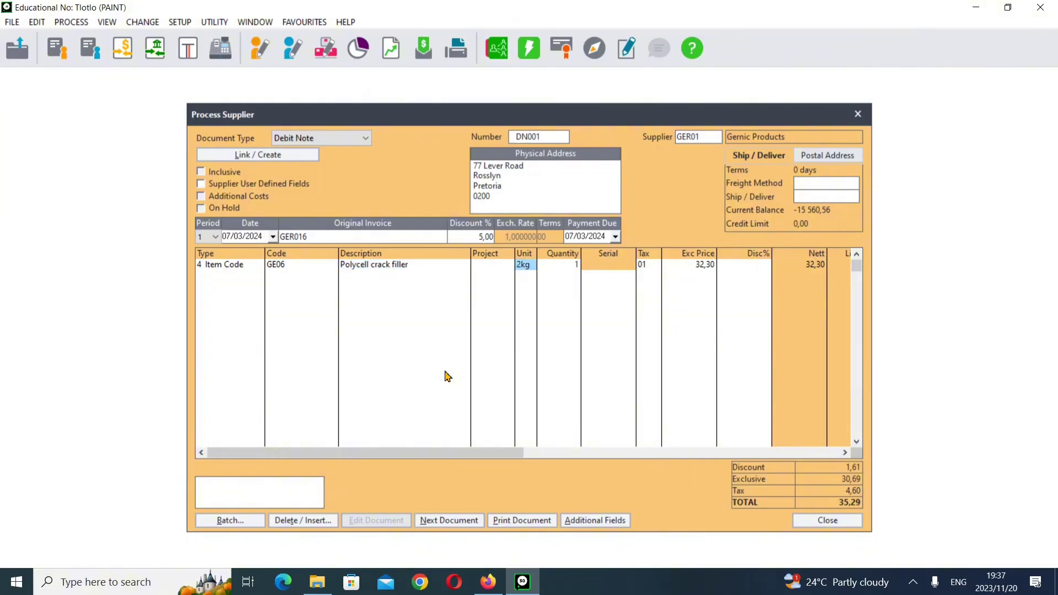
{"action": "mouse_move", "coordinate": [488, 582]}
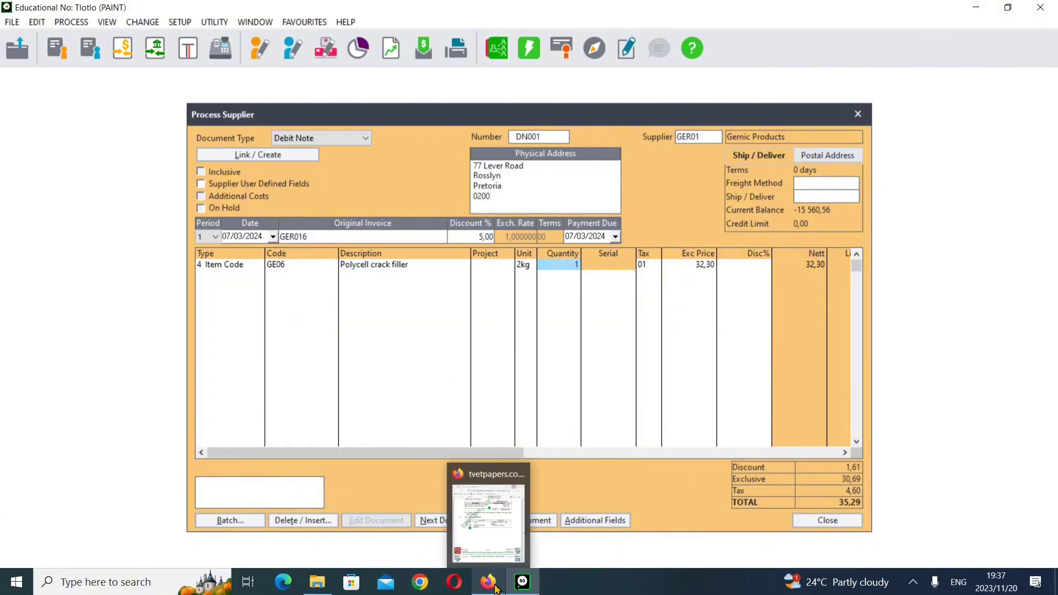
{"action": "left_click", "coordinate": [485, 537]}
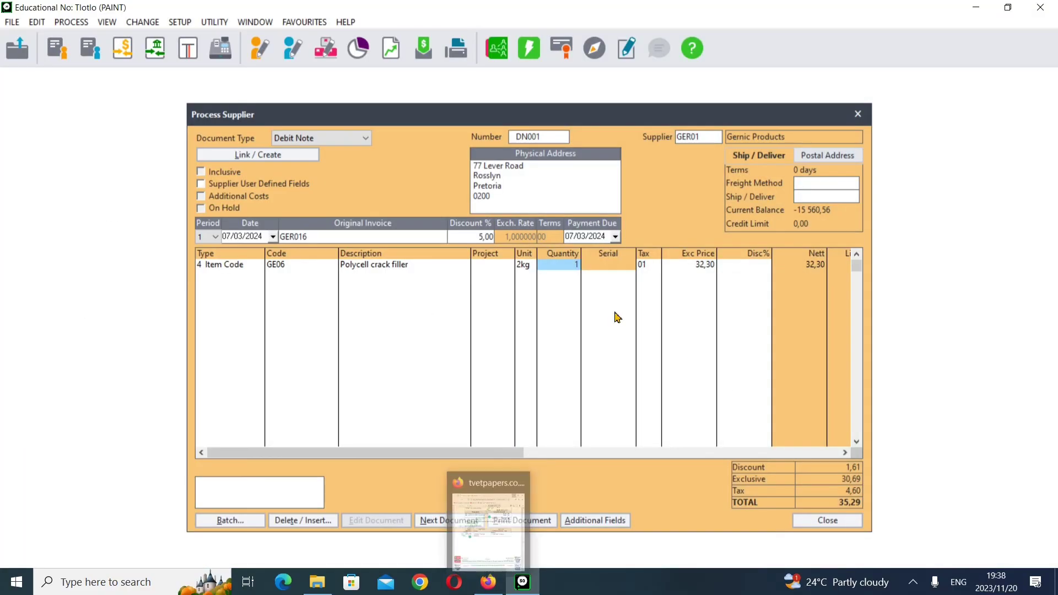
{"action": "key", "text": "Tab"}
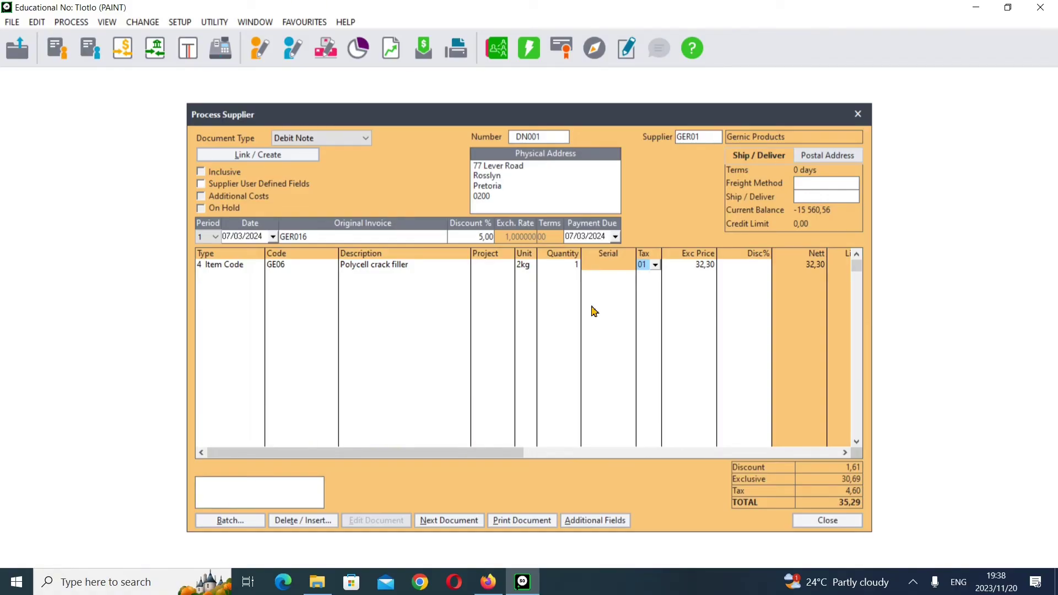
{"action": "left_click", "coordinate": [656, 266]}
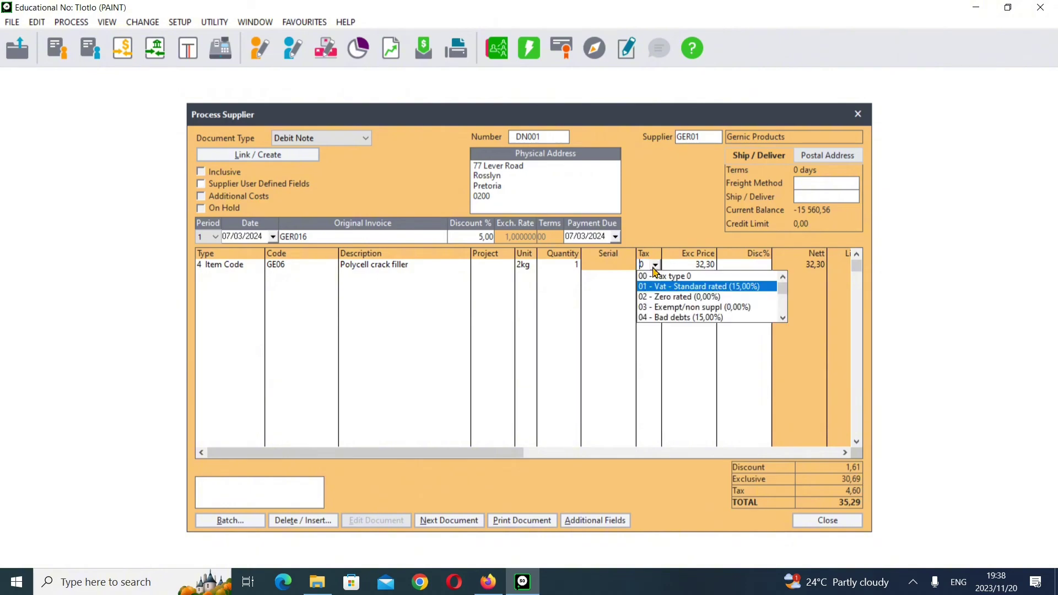
{"action": "left_click", "coordinate": [683, 294]}
{"action": "type", "text": "1"}
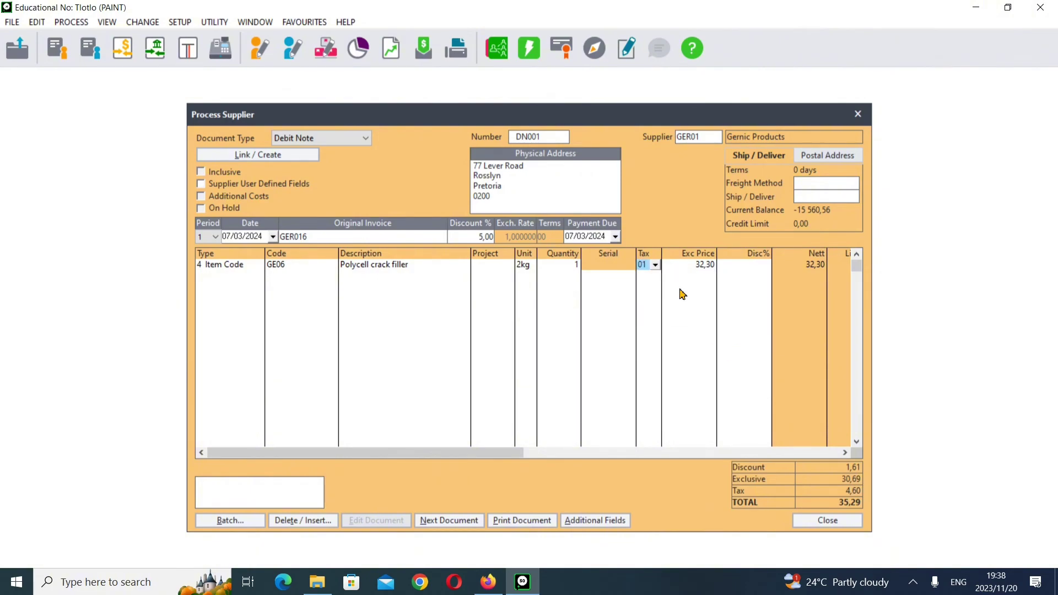
{"action": "key", "text": "Tab"}
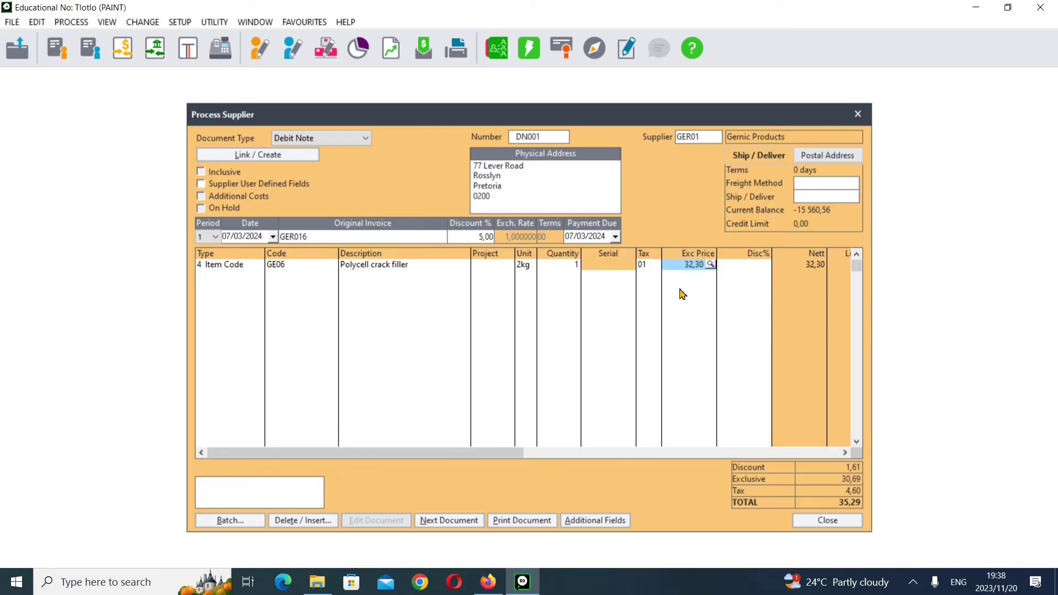
{"action": "key", "text": "Tab"}
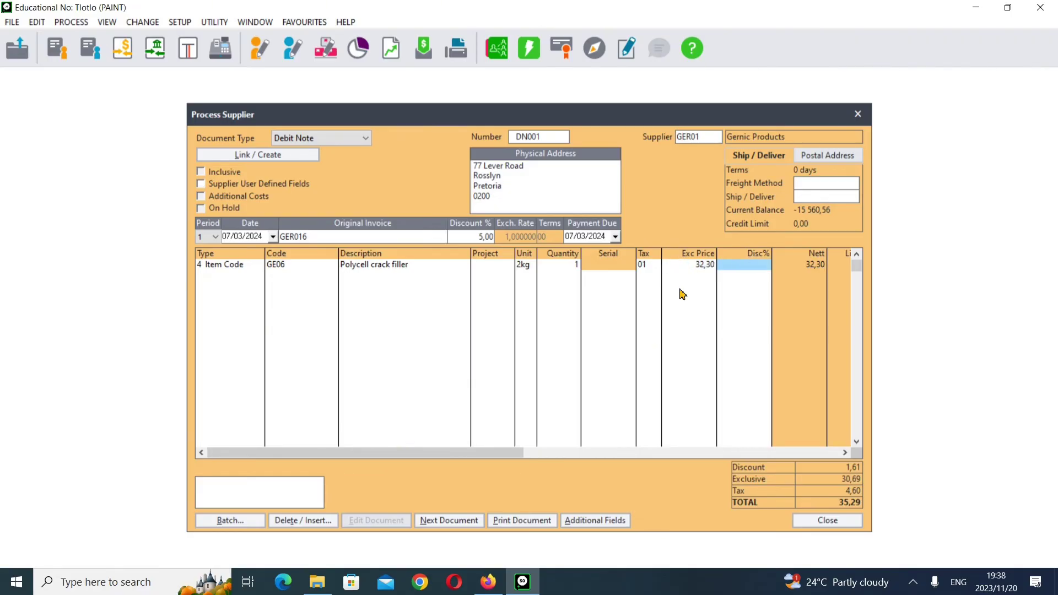
Leave the crack filler line without a line discount and add a Remarks line below it on the debit note
{"action": "key", "text": "Tab"}
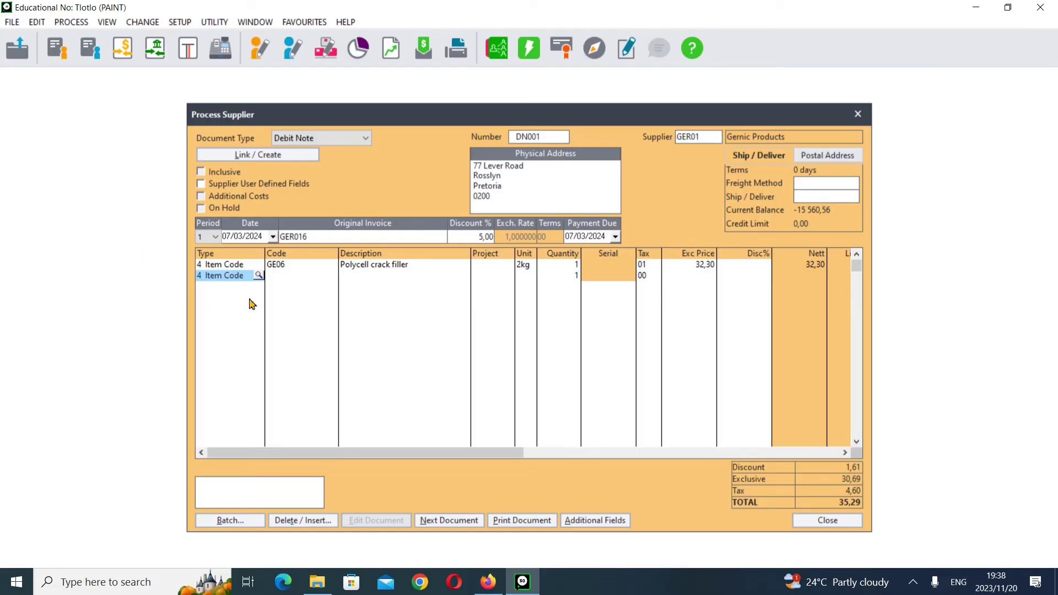
{"action": "left_click", "coordinate": [258, 276]}
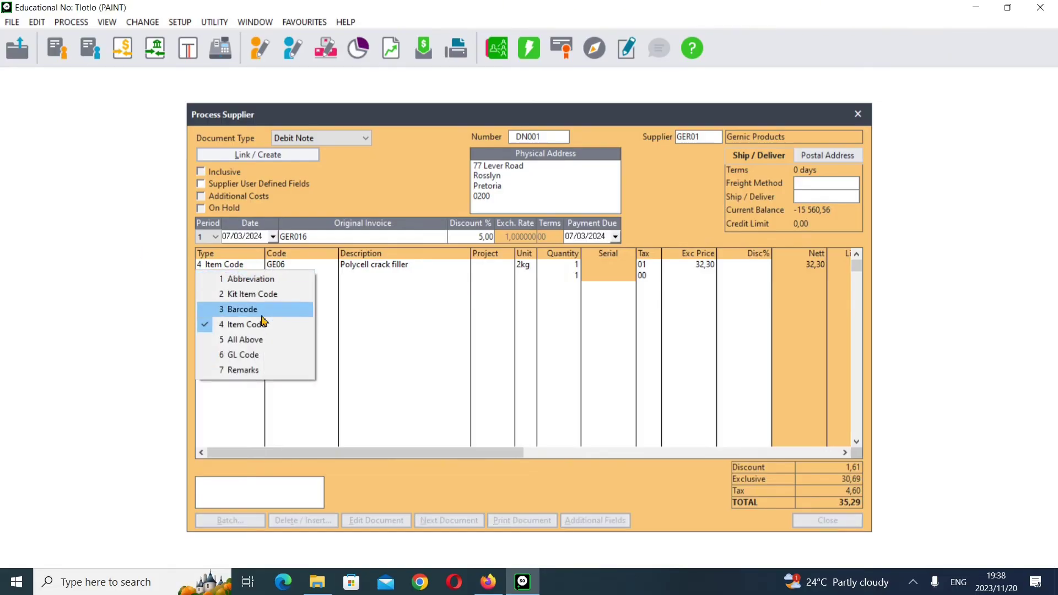
{"action": "left_click", "coordinate": [250, 371]}
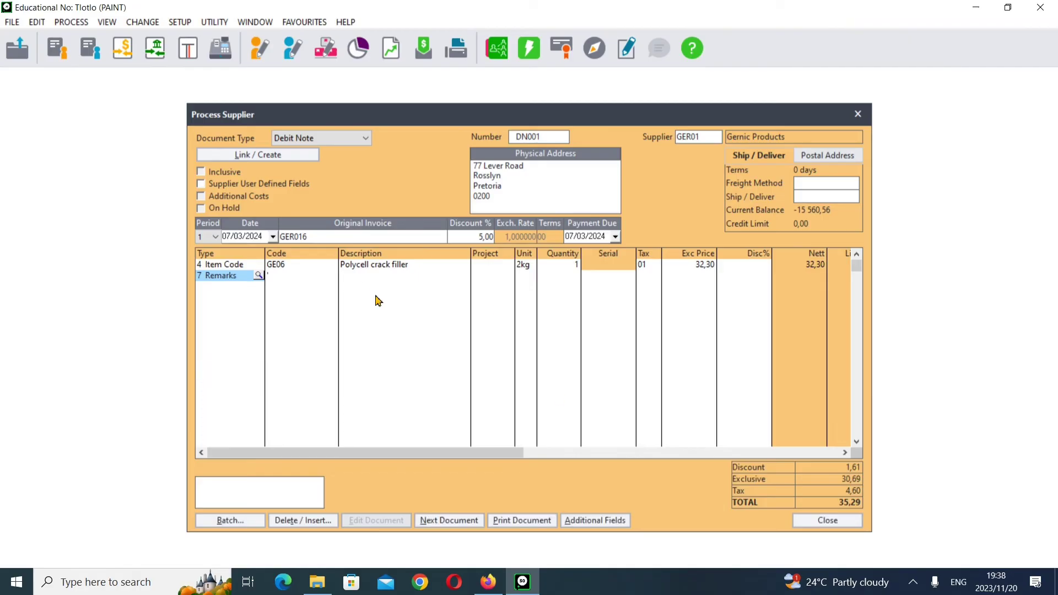
{"action": "key", "text": "Tab"}
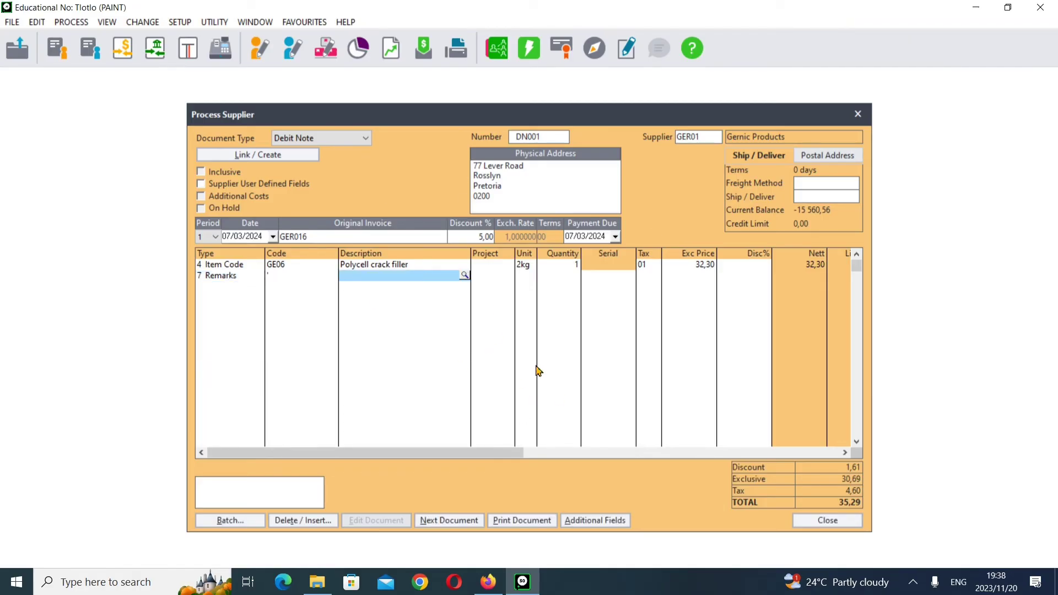
Look up the reason for the Gernic return in the exam paper and enter the remark Bag Broken on the debit note
{"action": "left_click", "coordinate": [477, 586]}
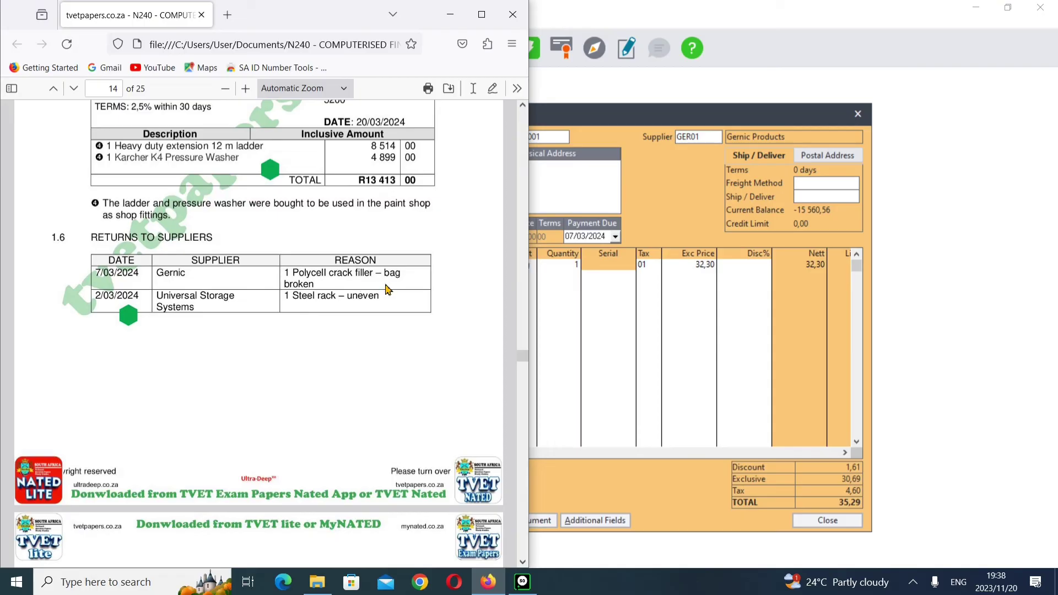
{"action": "left_click", "coordinate": [450, 14]}
{"action": "type", "text": "B"}
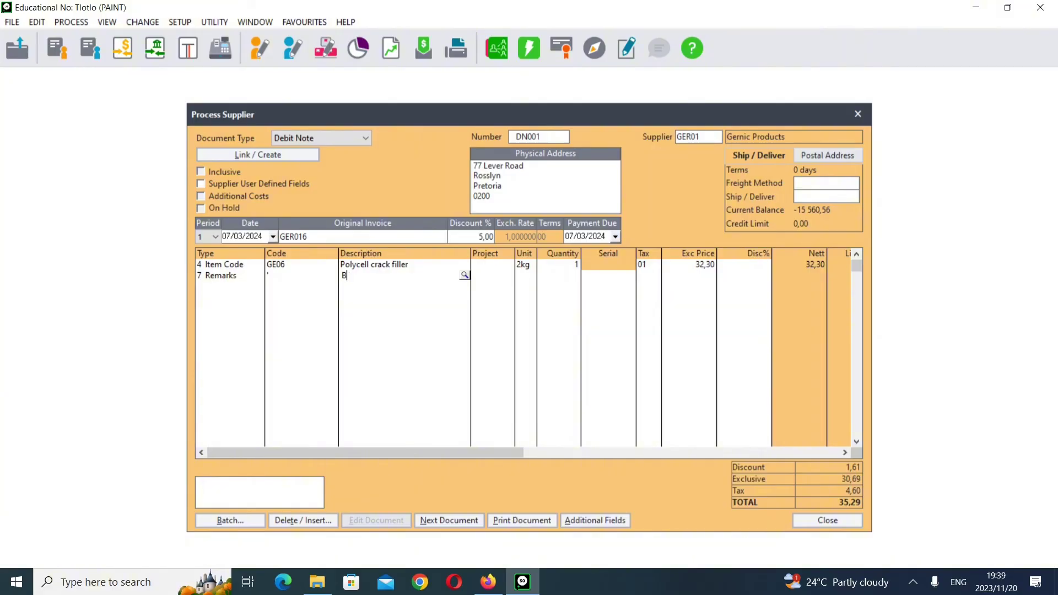
{"action": "type", "text": "Ag B"}
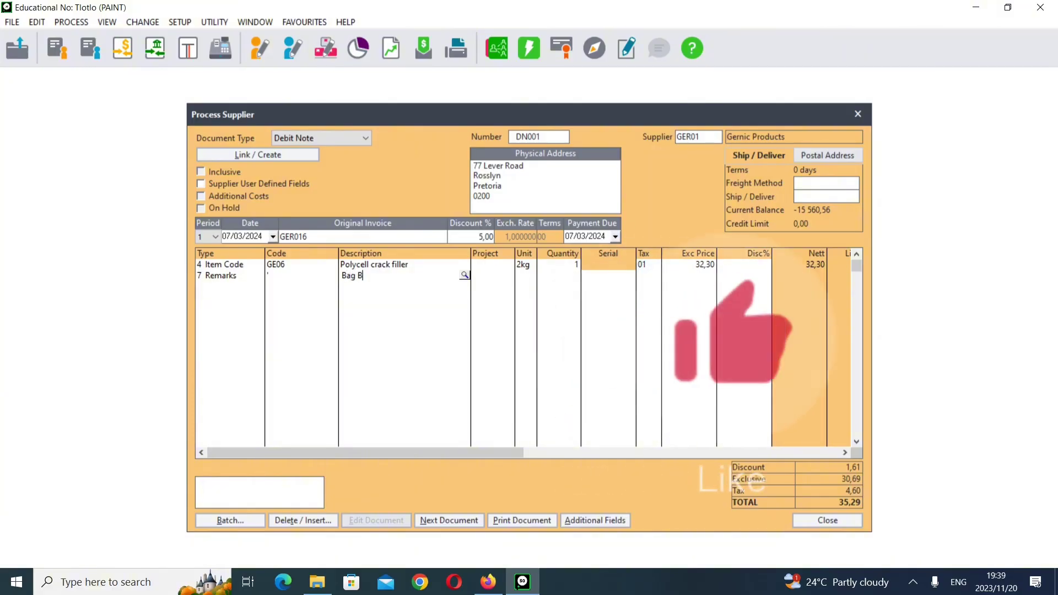
{"action": "type", "text": "roken"}
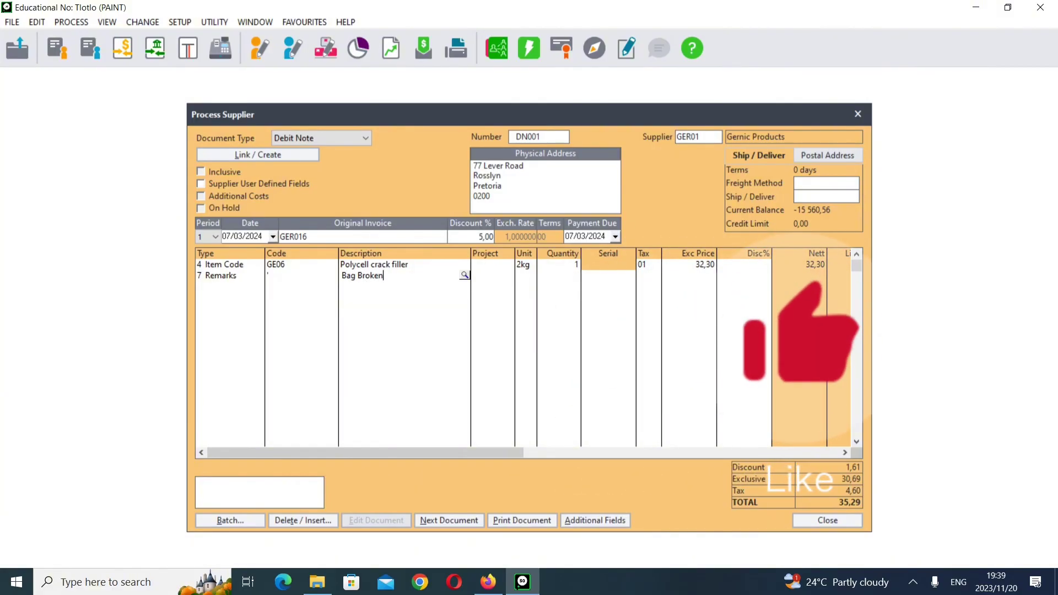
{"action": "left_click", "coordinate": [549, 383]}
{"action": "key", "text": "Return"}
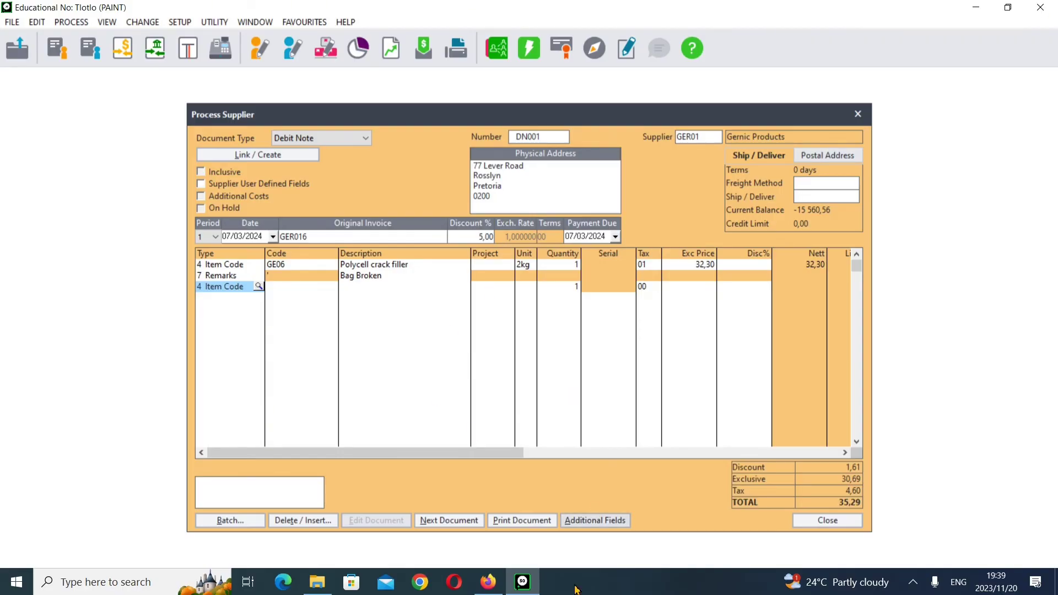
Review the Returns to Suppliers table in section 1.6 of the exam paper against the captured debit note
{"action": "mouse_move", "coordinate": [487, 588]}
{"action": "left_click", "coordinate": [487, 543]}
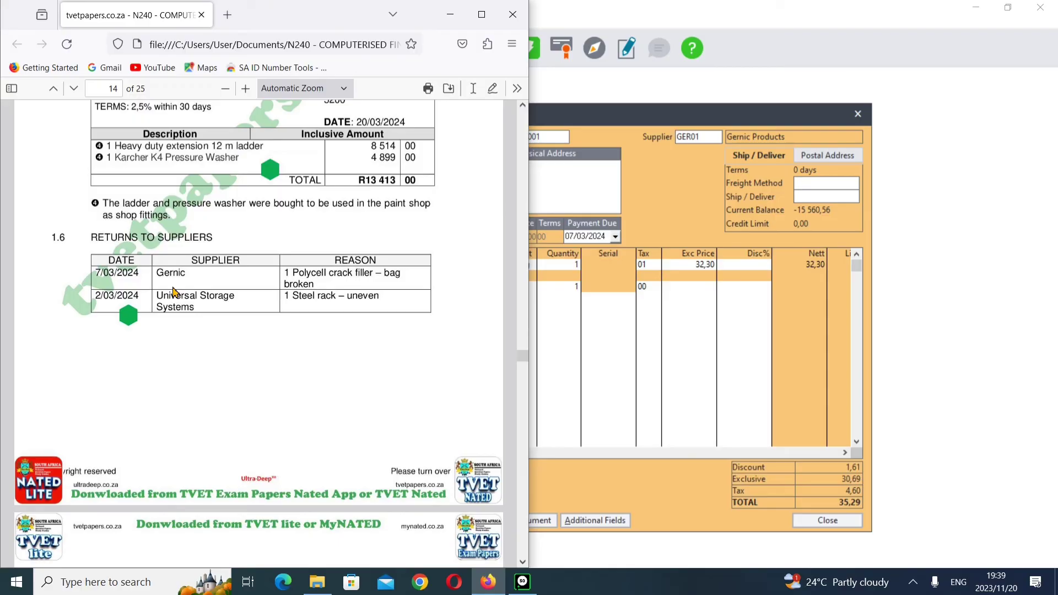
{"action": "left_click", "coordinate": [452, 13]}
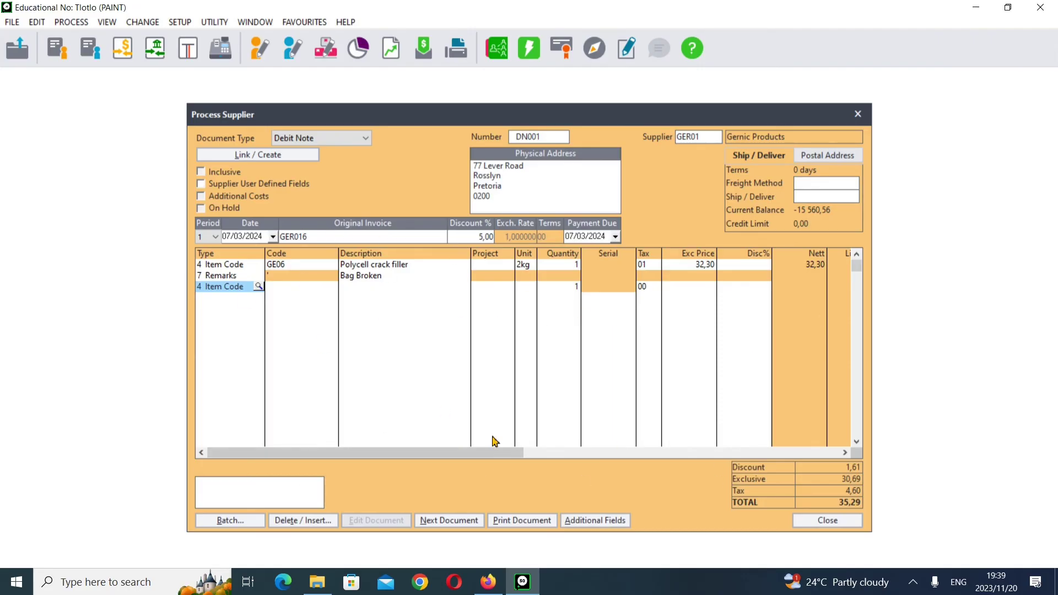
Examine the Printouts section 1.11 of the exam paper for the source documents required for March 2024, including the debit note
{"action": "left_click", "coordinate": [492, 586]}
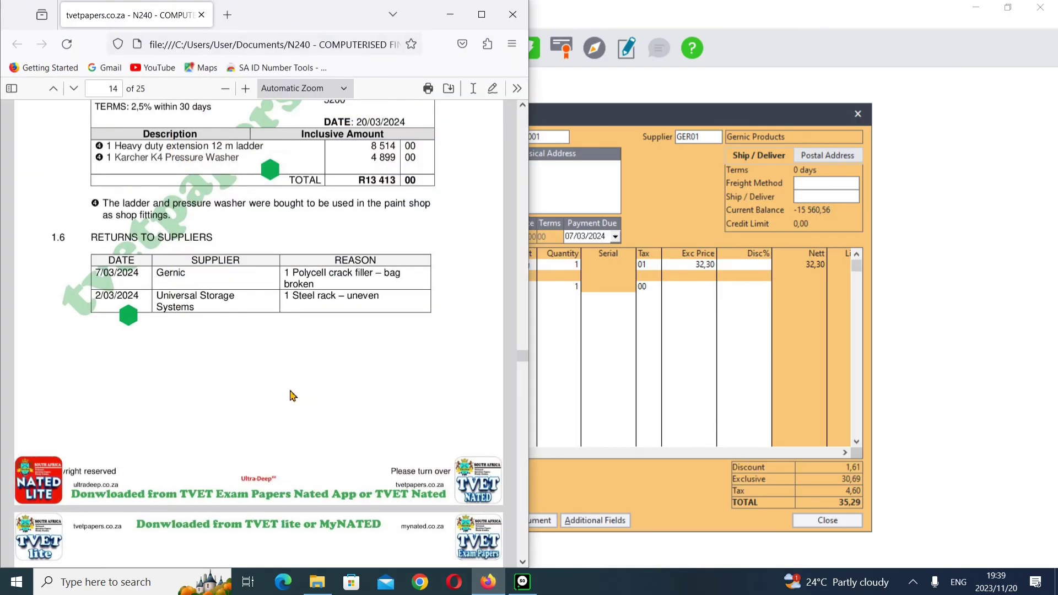
{"action": "scroll", "coordinate": [293, 396], "scroll_direction": "up", "scroll_amount": 5}
{"action": "scroll", "coordinate": [292, 396], "scroll_direction": "down", "scroll_amount": 3}
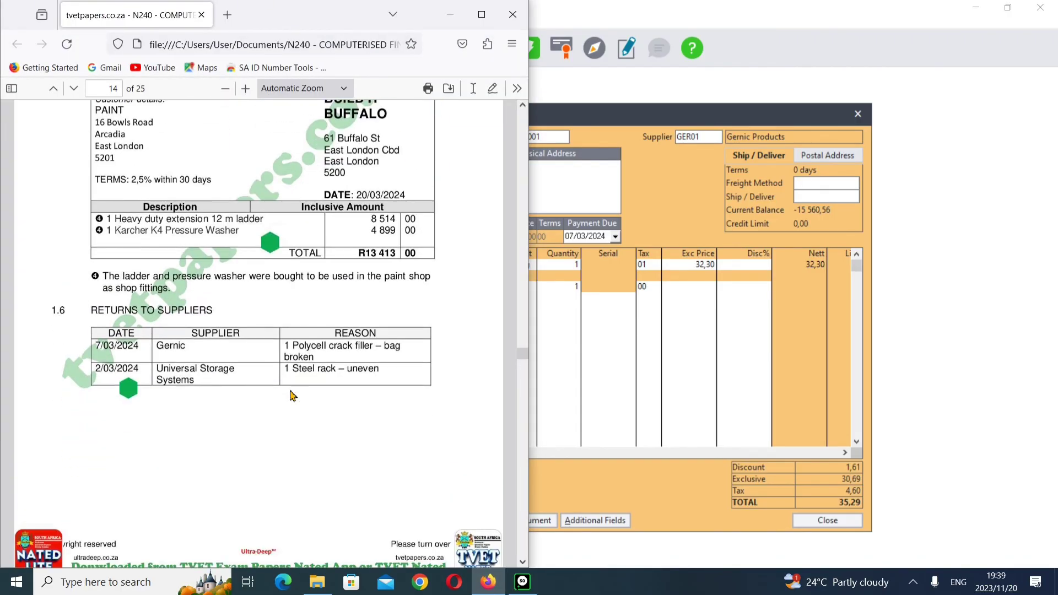
{"action": "scroll", "coordinate": [293, 396], "scroll_direction": "up", "scroll_amount": 6}
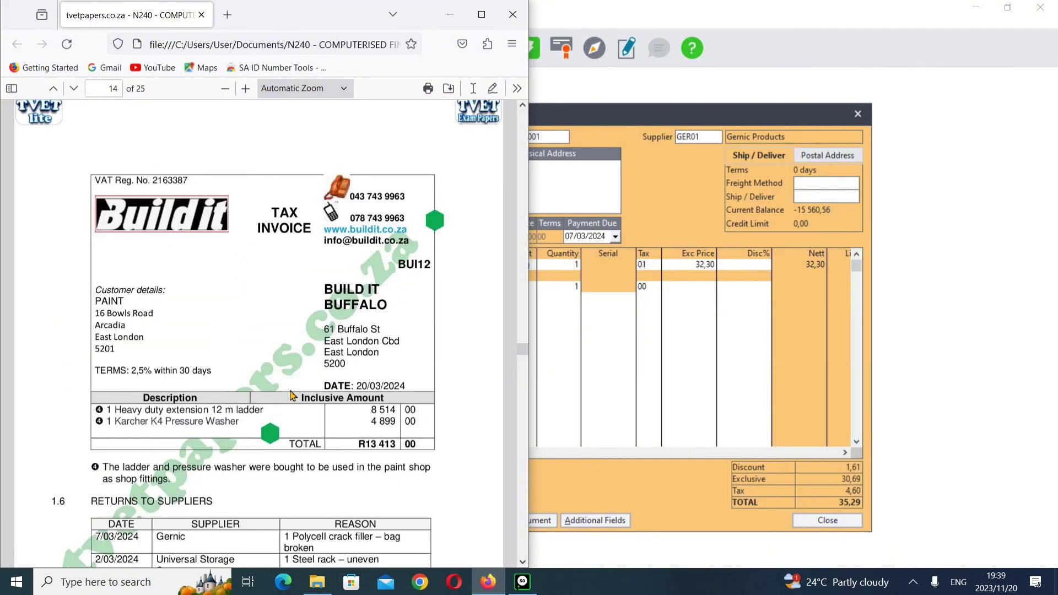
{"action": "scroll", "coordinate": [293, 396], "scroll_direction": "down", "scroll_amount": 2}
{"action": "scroll", "coordinate": [293, 395], "scroll_direction": "down", "scroll_amount": 3}
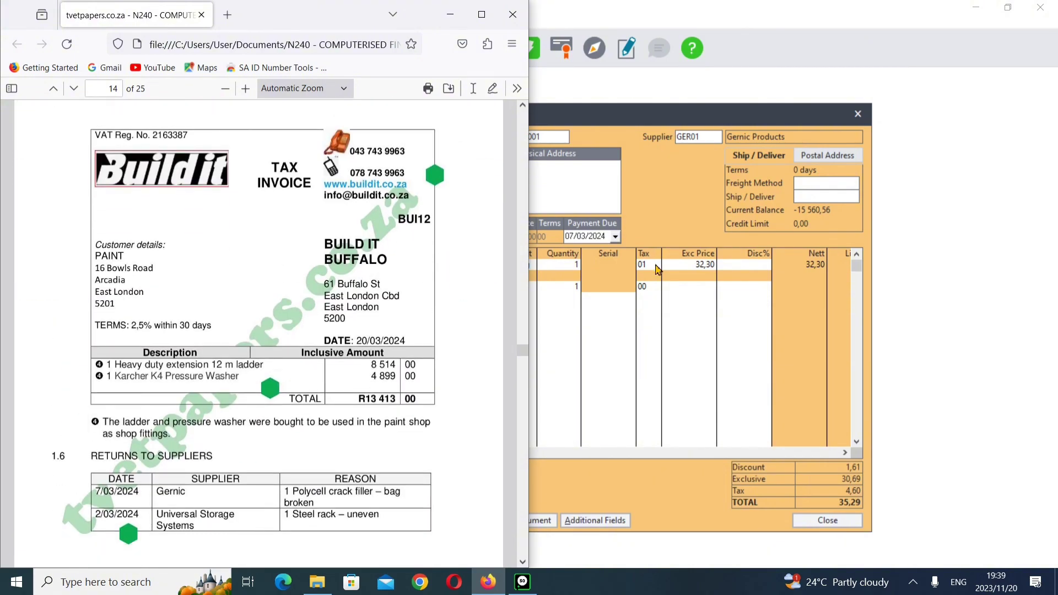
{"action": "scroll", "coordinate": [440, 300], "scroll_direction": "down", "scroll_amount": 5}
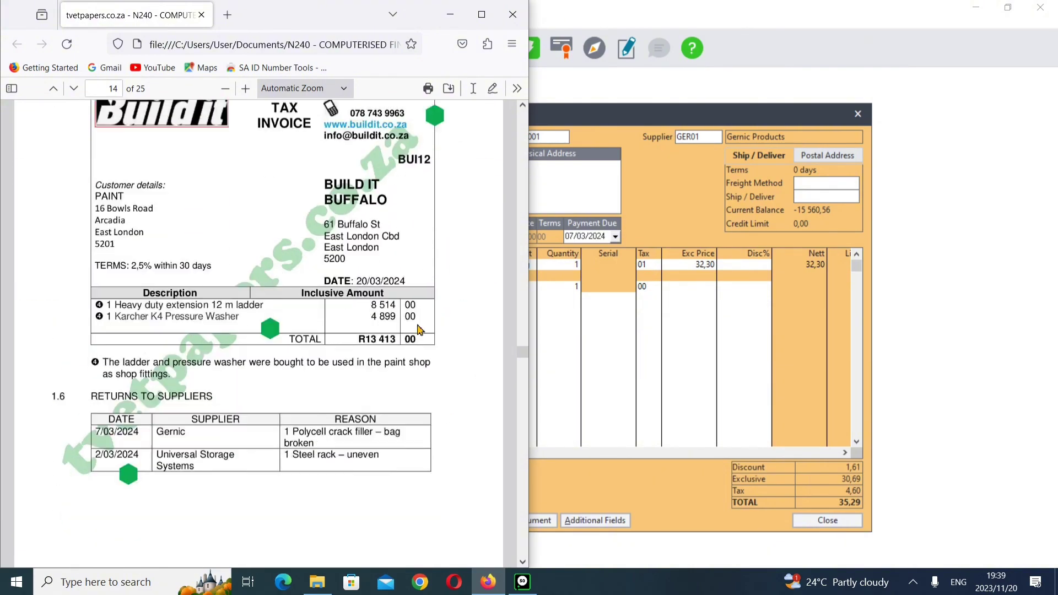
{"action": "scroll", "coordinate": [192, 309], "scroll_direction": "down", "scroll_amount": 12}
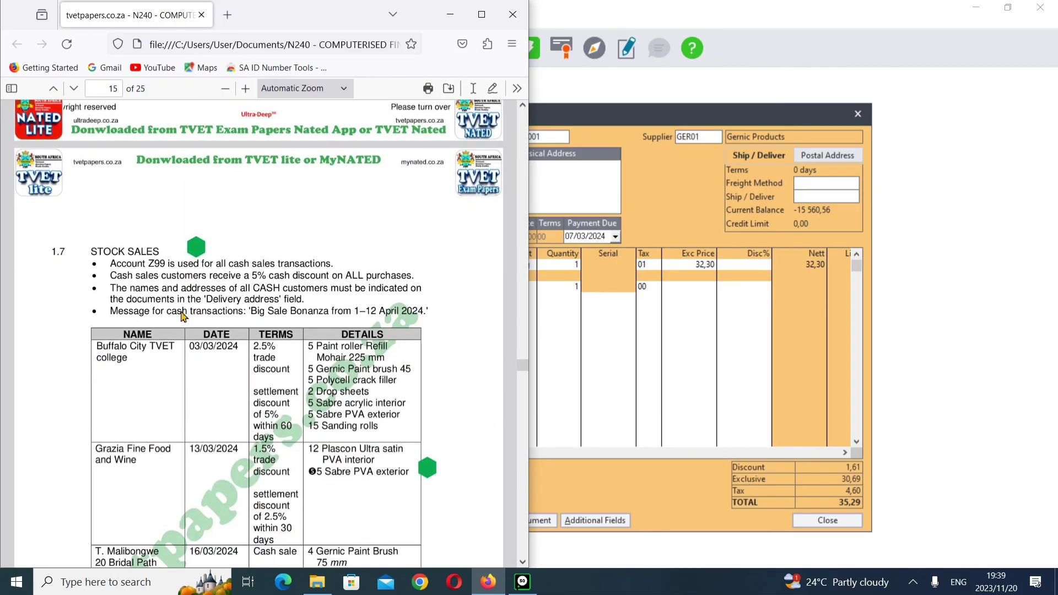
{"action": "scroll", "coordinate": [234, 307], "scroll_direction": "down", "scroll_amount": 20}
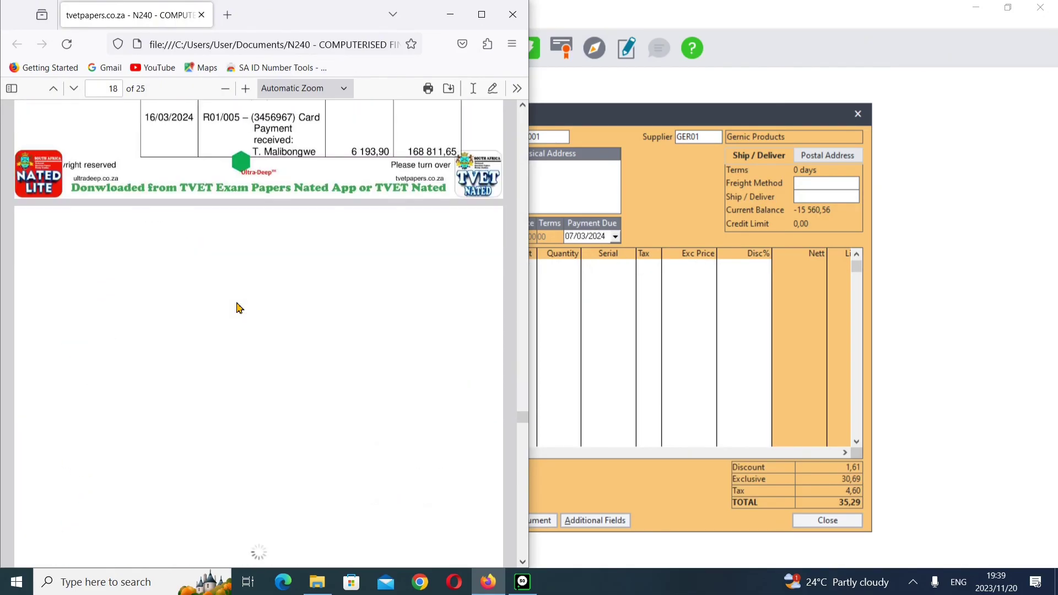
{"action": "scroll", "coordinate": [241, 303], "scroll_direction": "down", "scroll_amount": 15}
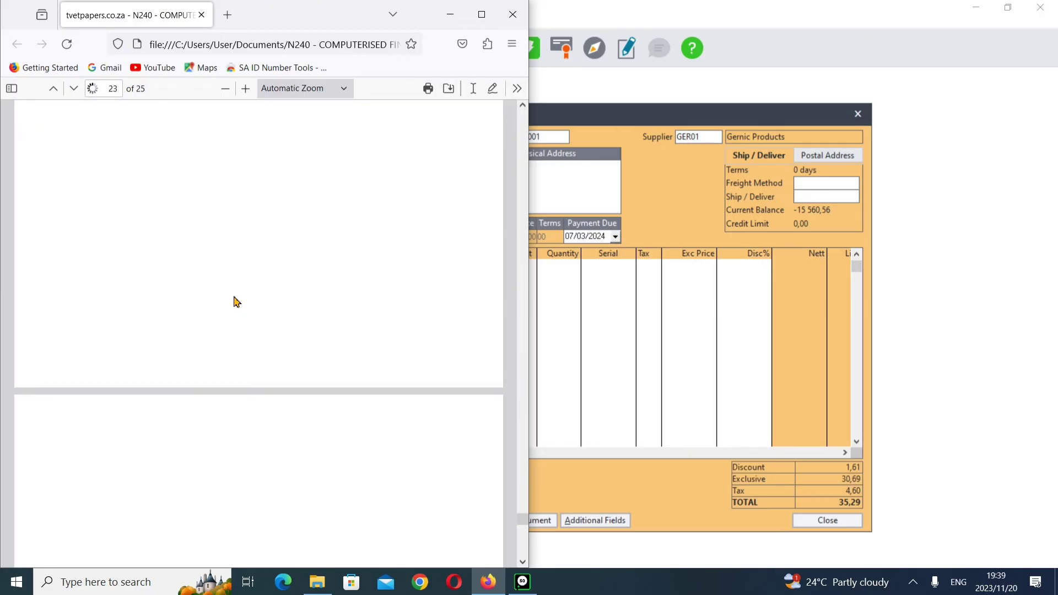
{"action": "scroll", "coordinate": [230, 249], "scroll_direction": "up", "scroll_amount": 8}
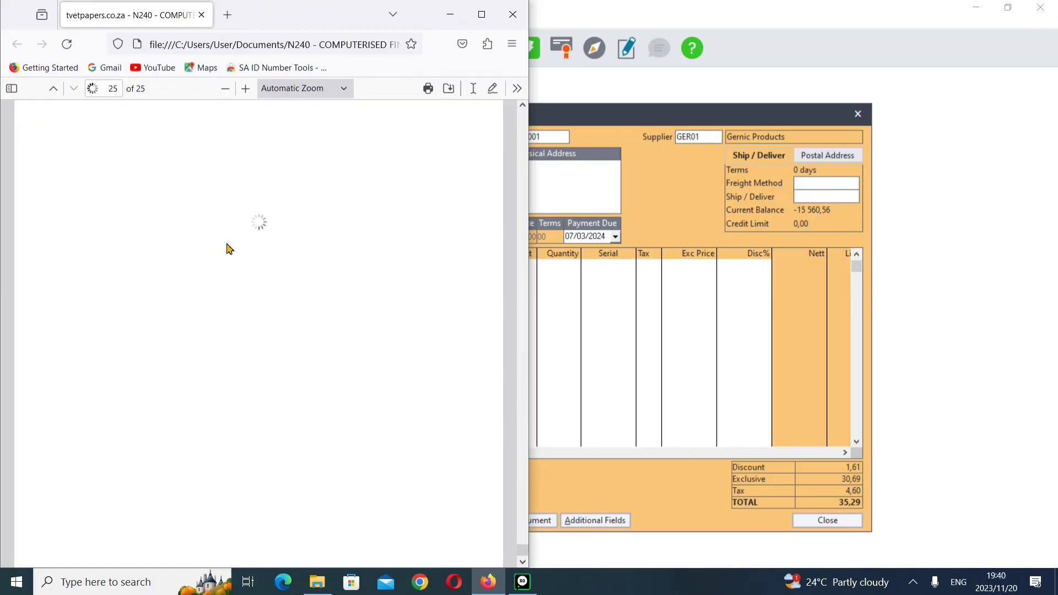
{"action": "scroll", "coordinate": [229, 249], "scroll_direction": "up", "scroll_amount": 8}
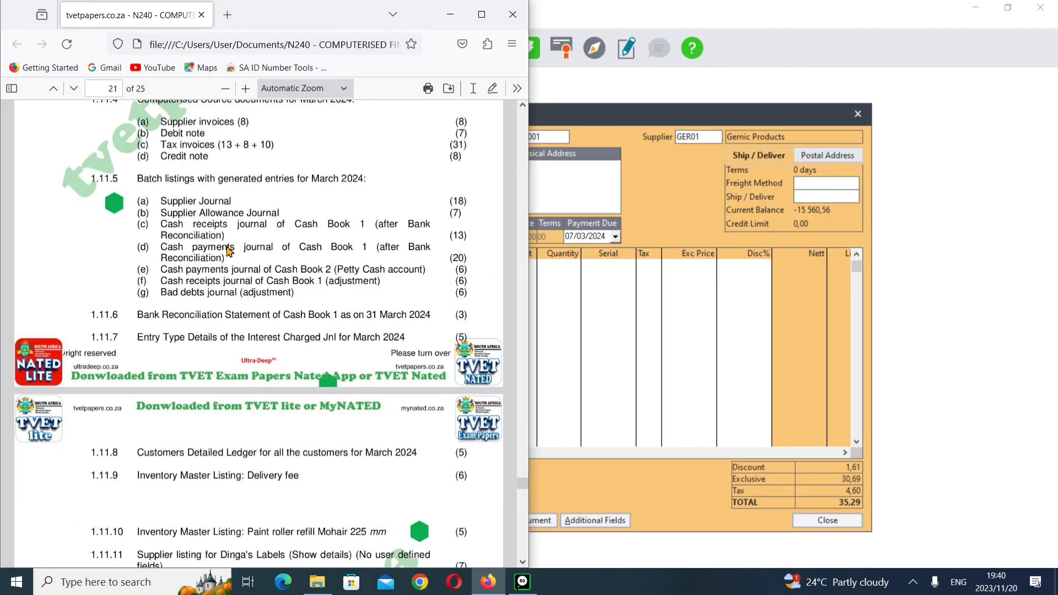
{"action": "scroll", "coordinate": [230, 251], "scroll_direction": "up", "scroll_amount": 3}
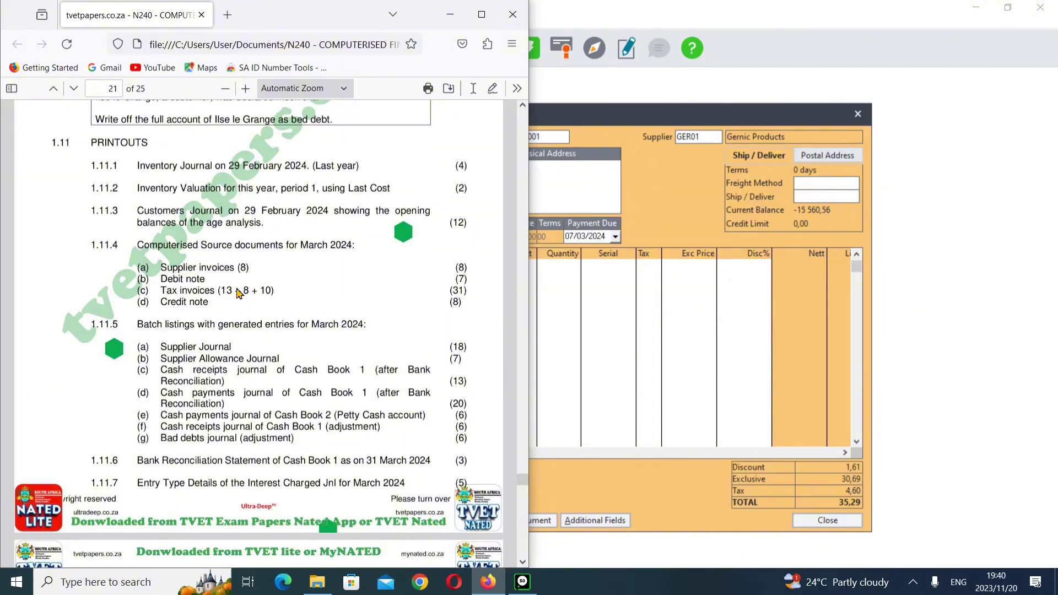